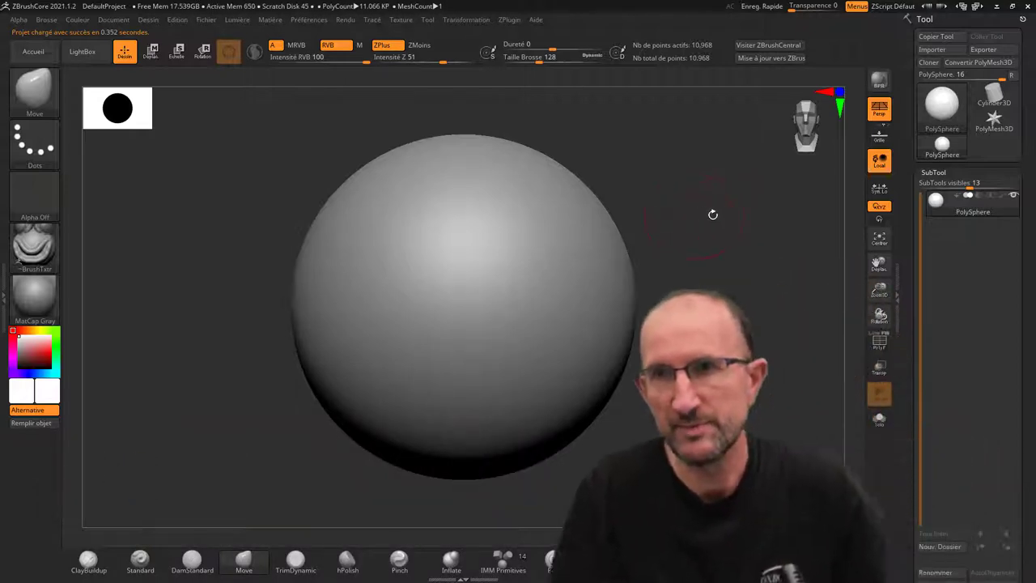
Step: Open the Dog.ZPR project from LightBox without saving the sphere scene
{"action": "scroll", "coordinate": [903, 179], "scroll_direction": "down", "scroll_amount": 1}
{"action": "scroll", "coordinate": [903, 179], "scroll_direction": "down", "scroll_amount": 3}
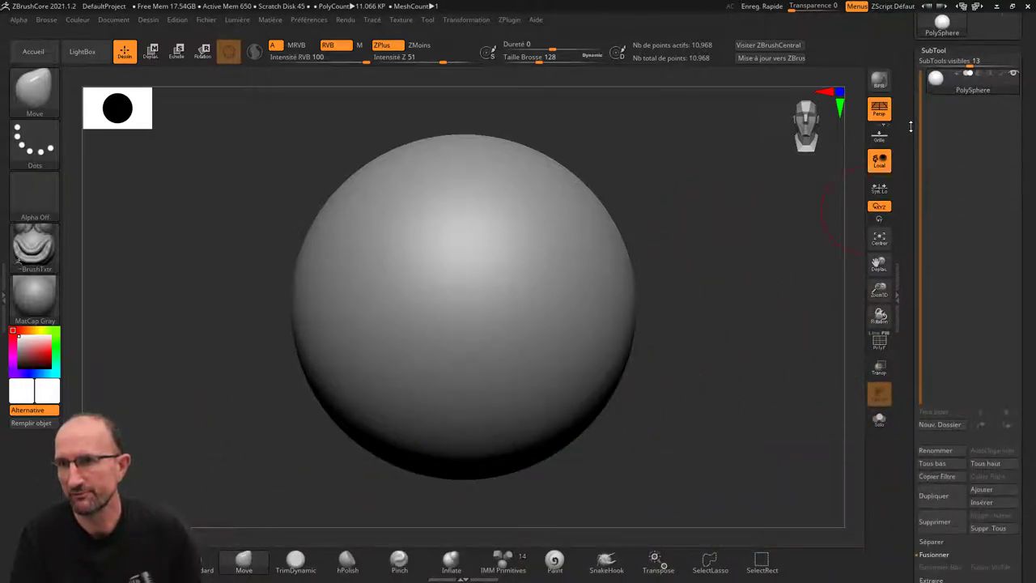
{"action": "scroll", "coordinate": [903, 179], "scroll_direction": "down", "scroll_amount": 2}
{"action": "scroll", "coordinate": [915, 251], "scroll_direction": "down", "scroll_amount": 2}
{"action": "scroll", "coordinate": [920, 237], "scroll_direction": "down", "scroll_amount": 2}
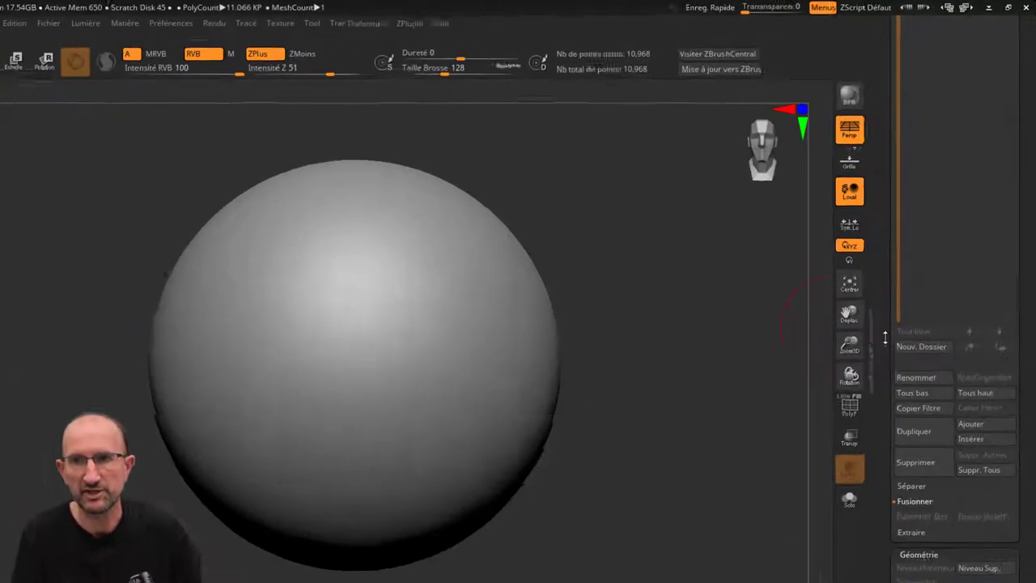
{"action": "scroll", "coordinate": [921, 243], "scroll_direction": "down", "scroll_amount": 3}
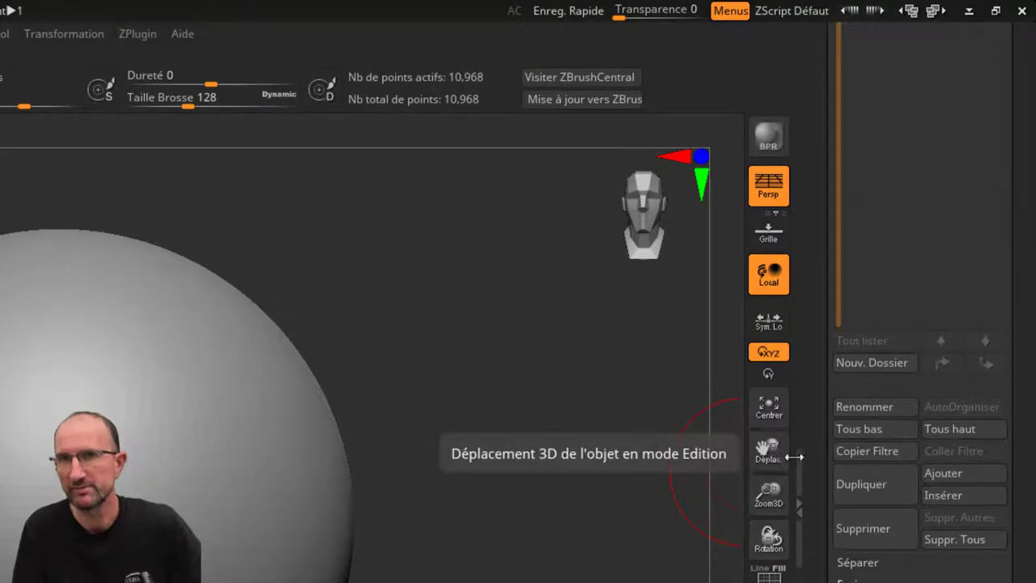
{"action": "scroll", "coordinate": [823, 489], "scroll_direction": "down", "scroll_amount": 1}
{"action": "left_click_drag", "start_coordinate": [823, 489], "coordinate": [827, 456]}
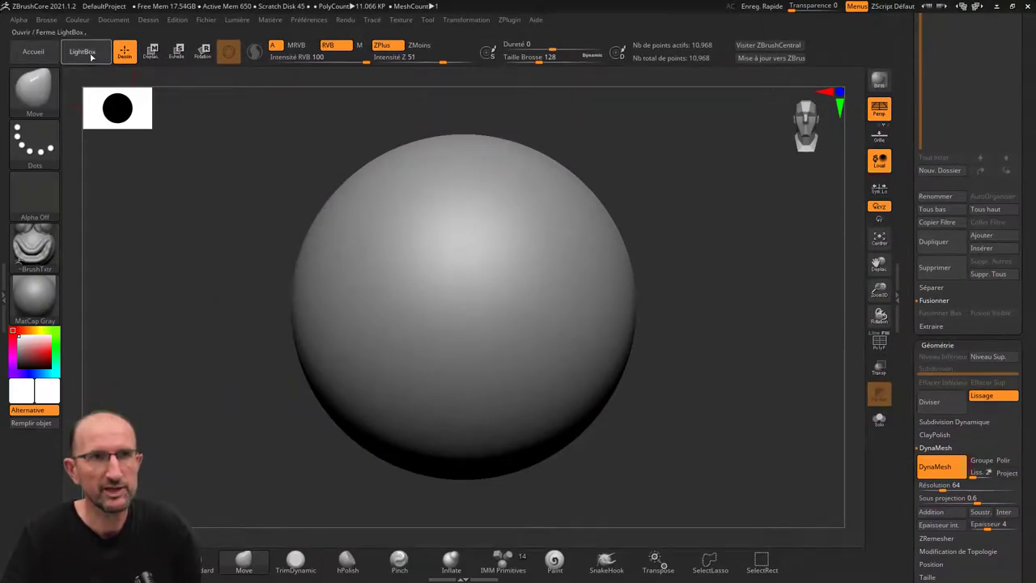
{"action": "left_click", "coordinate": [84, 51]}
{"action": "double_click", "coordinate": [398, 114]}
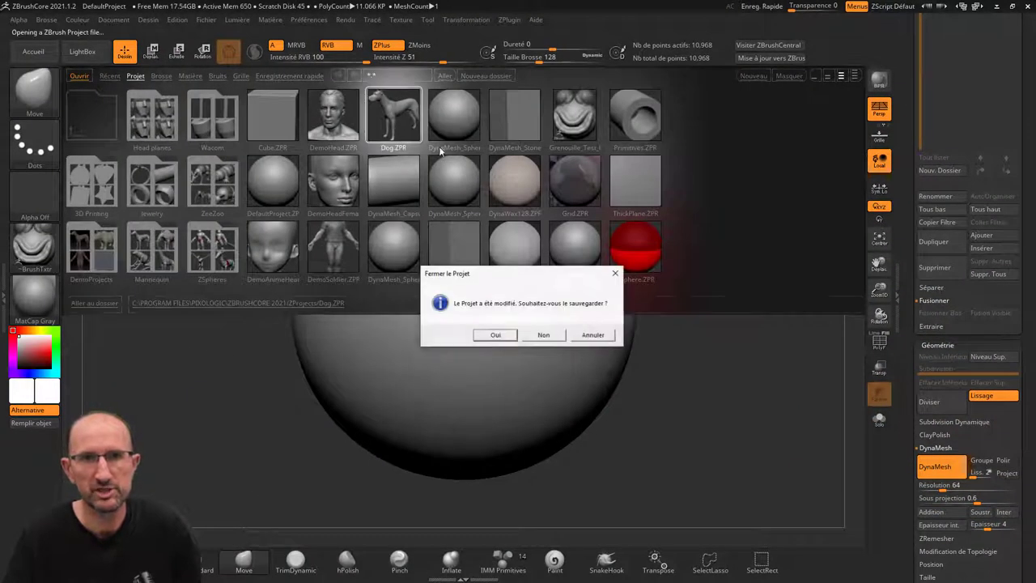
{"action": "left_click", "coordinate": [546, 332]}
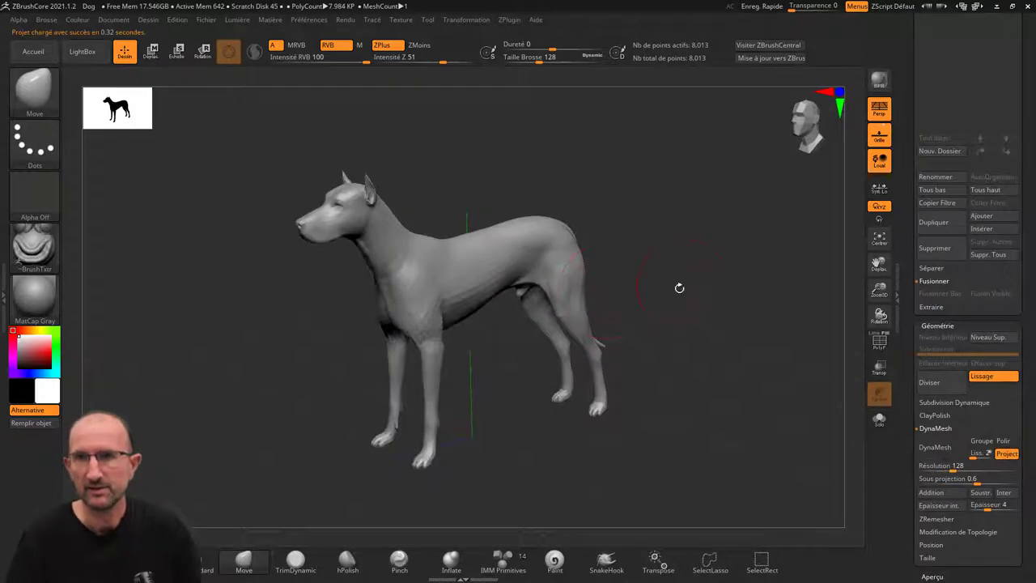
Step: Expand the SubTool Séparer options and rotate the dog to show its rear and tail
{"action": "mouse_move", "coordinate": [905, 126]}
{"action": "left_mouse_down"}
{"action": "mouse_move", "coordinate": [891, 245]}
{"action": "mouse_move", "coordinate": [917, 102]}
{"action": "left_mouse_up"}
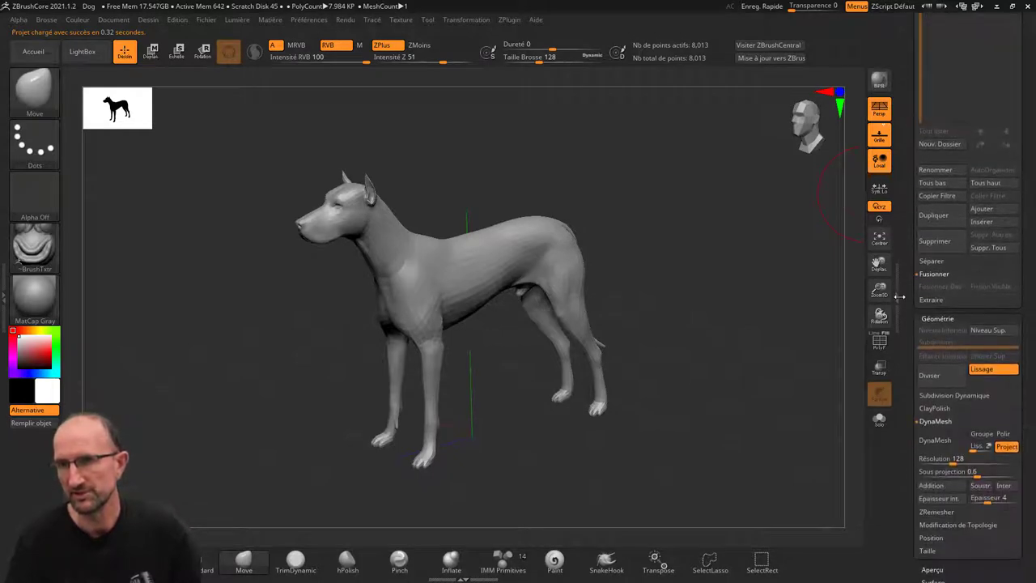
{"action": "left_click", "coordinate": [934, 262]}
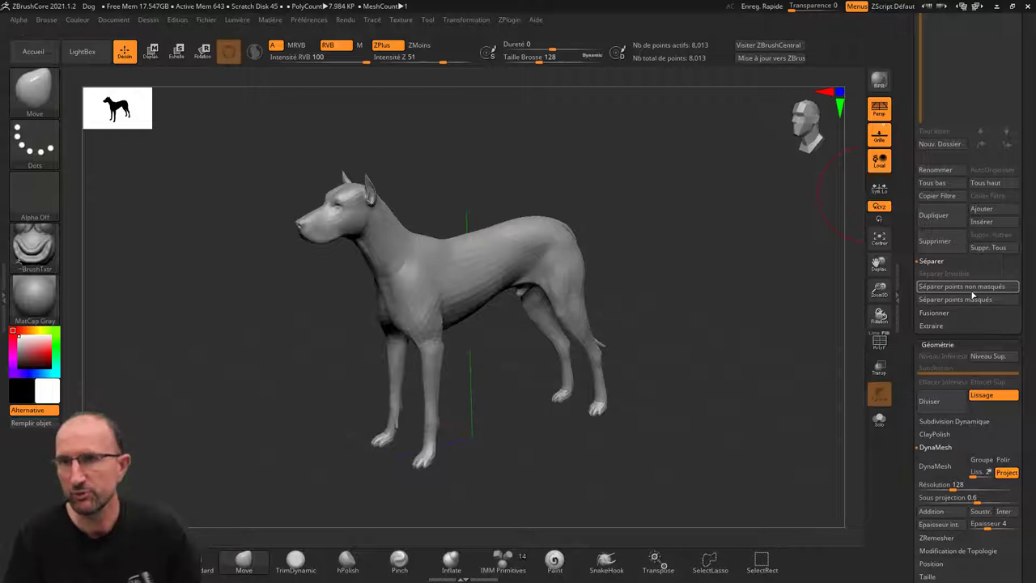
{"action": "left_click_drag", "start_coordinate": [701, 250], "coordinate": [593, 263]}
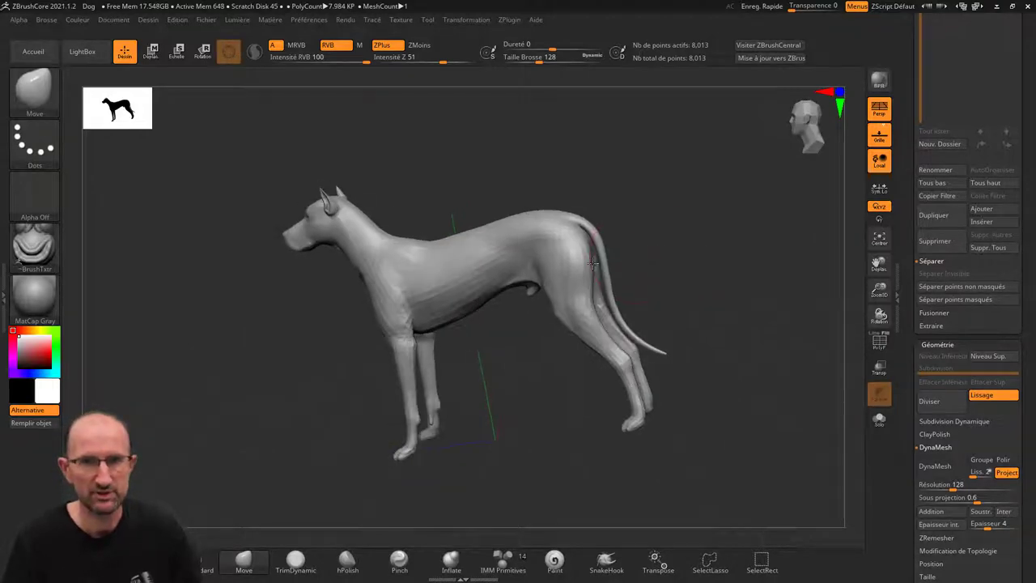
Step: Set brush size to 80 and mask a band around the dog's mid-torso on both sides
{"action": "key", "text": "s"}
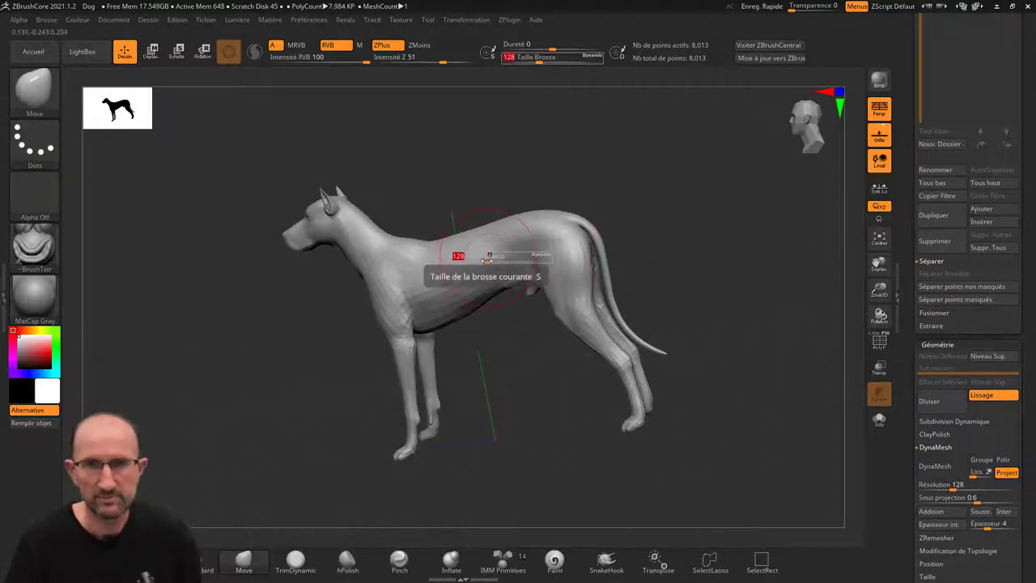
{"action": "left_click_drag", "start_coordinate": [488, 257], "coordinate": [467, 253]}
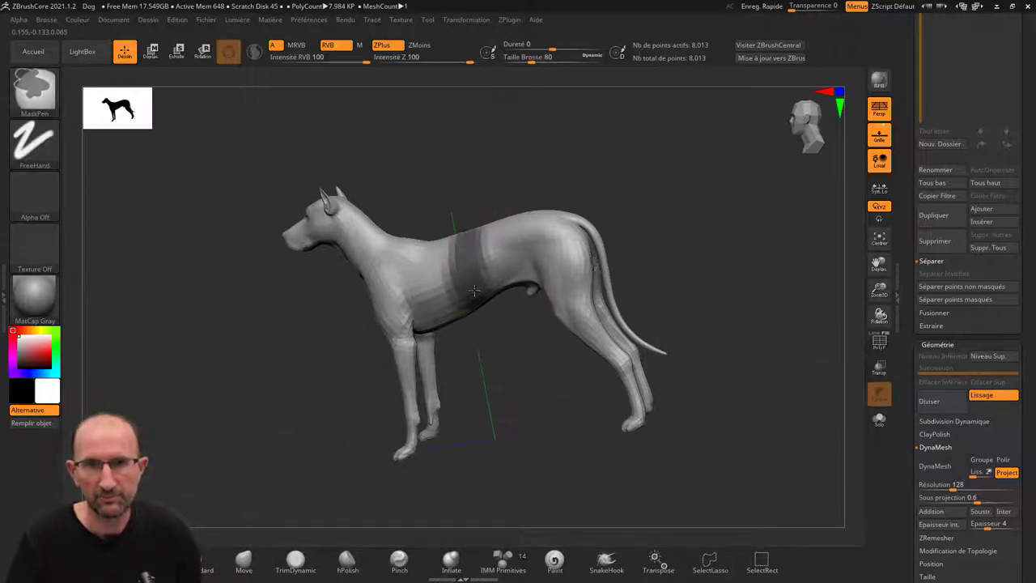
{"action": "mouse_move", "coordinate": [701, 243]}
{"action": "left_mouse_down"}
{"action": "mouse_move", "coordinate": [480, 258]}
{"action": "mouse_move", "coordinate": [489, 233]}
{"action": "left_mouse_up"}
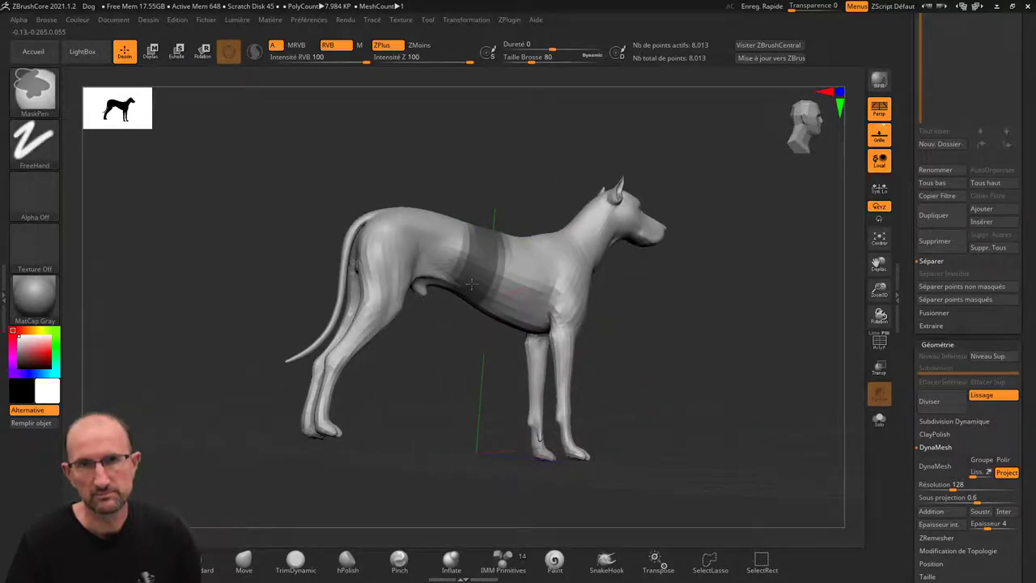
{"action": "mouse_move", "coordinate": [500, 189]}
{"action": "left_mouse_down"}
{"action": "mouse_move", "coordinate": [528, 219]}
{"action": "mouse_move", "coordinate": [486, 235]}
{"action": "mouse_move", "coordinate": [574, 181]}
{"action": "mouse_move", "coordinate": [588, 157]}
{"action": "mouse_move", "coordinate": [604, 166]}
{"action": "left_mouse_up"}
{"action": "key", "text": "ctrl"}
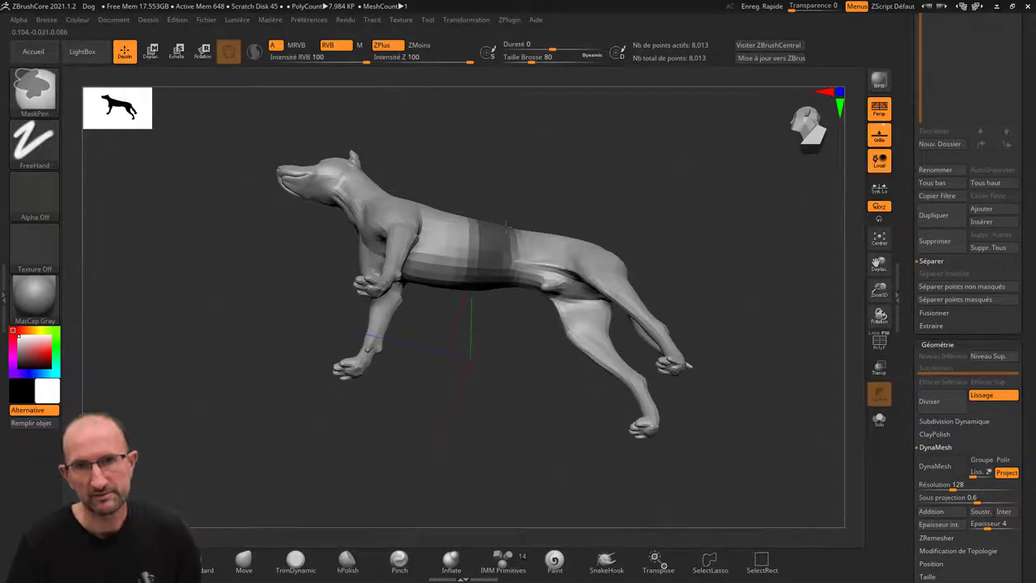
{"action": "mouse_move", "coordinate": [506, 226]}
{"action": "left_mouse_down"}
{"action": "mouse_move", "coordinate": [583, 184]}
{"action": "mouse_move", "coordinate": [585, 237]}
{"action": "left_mouse_up"}
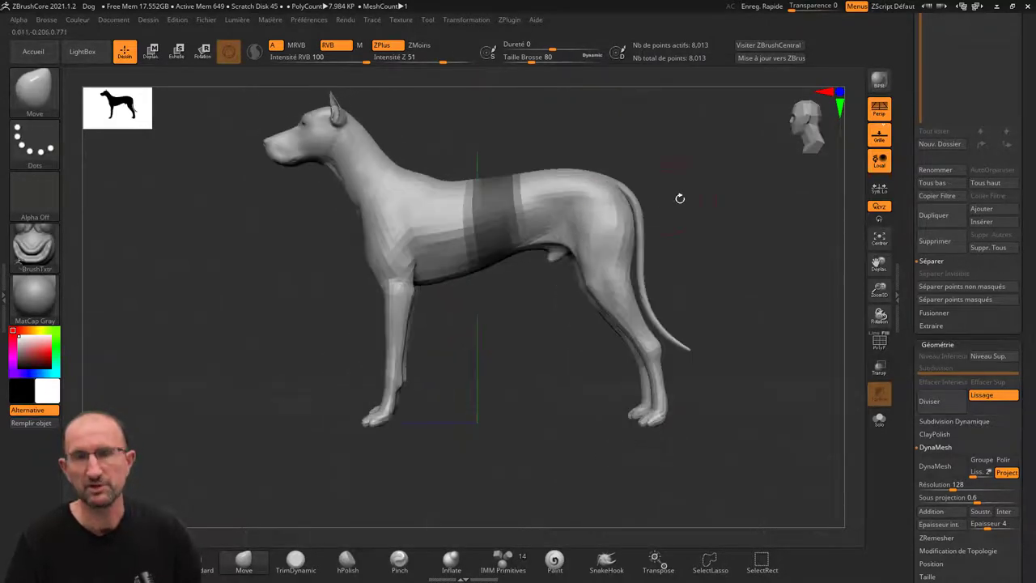
Step: Split the masked band into a Dog1 subtool and hide it, exposing the torso gap
{"action": "left_click", "coordinate": [961, 289]}
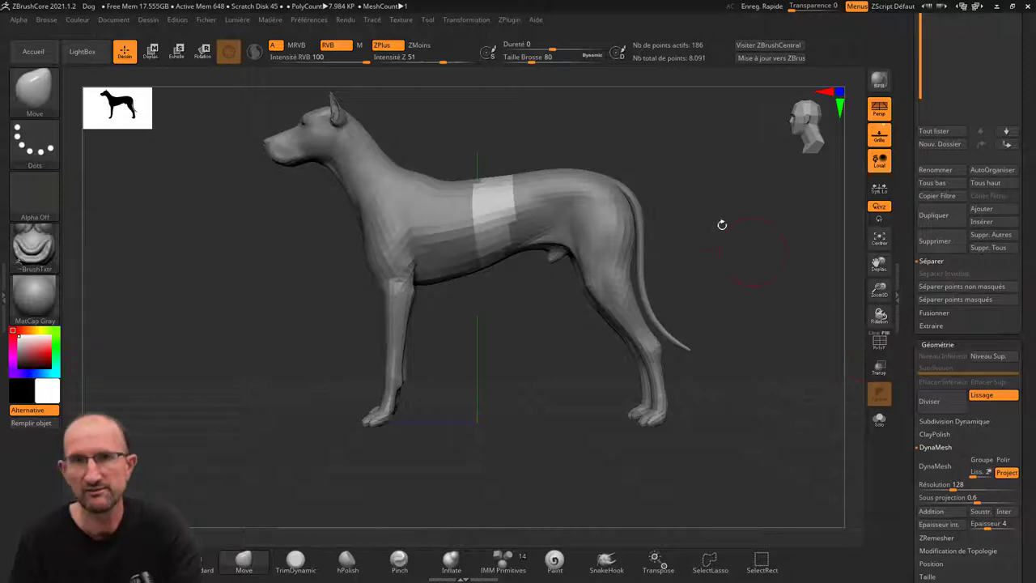
{"action": "left_click_drag", "start_coordinate": [697, 219], "coordinate": [705, 219]}
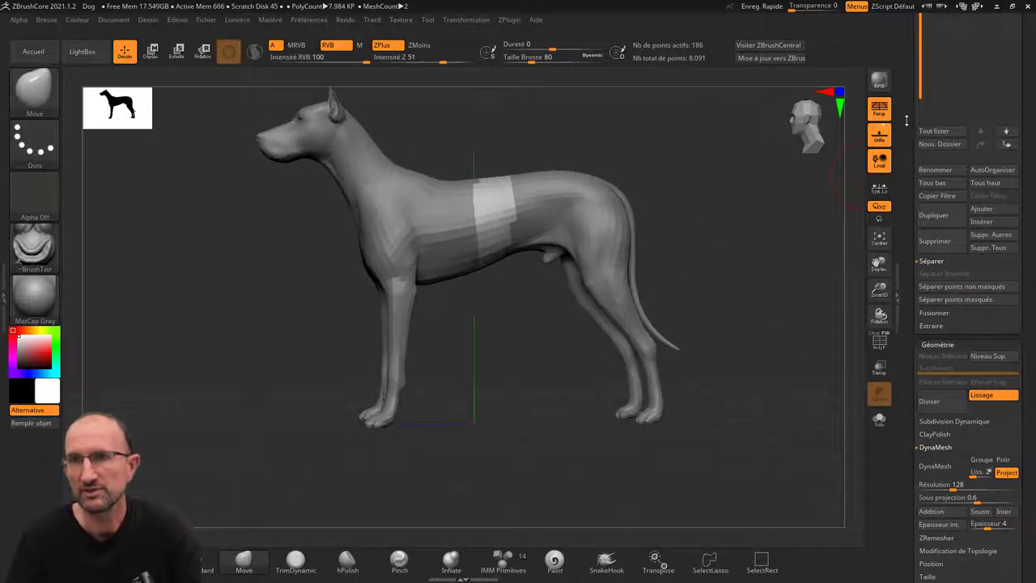
{"action": "scroll", "coordinate": [895, 191], "scroll_direction": "up", "scroll_amount": 3}
{"action": "scroll", "coordinate": [895, 190], "scroll_direction": "up", "scroll_amount": 6}
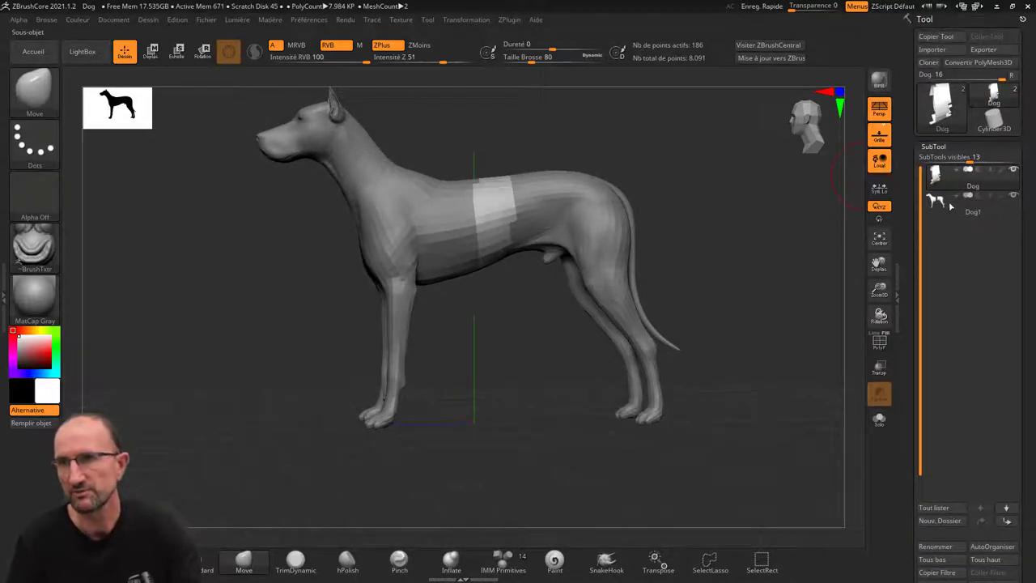
{"action": "left_click", "coordinate": [955, 207]}
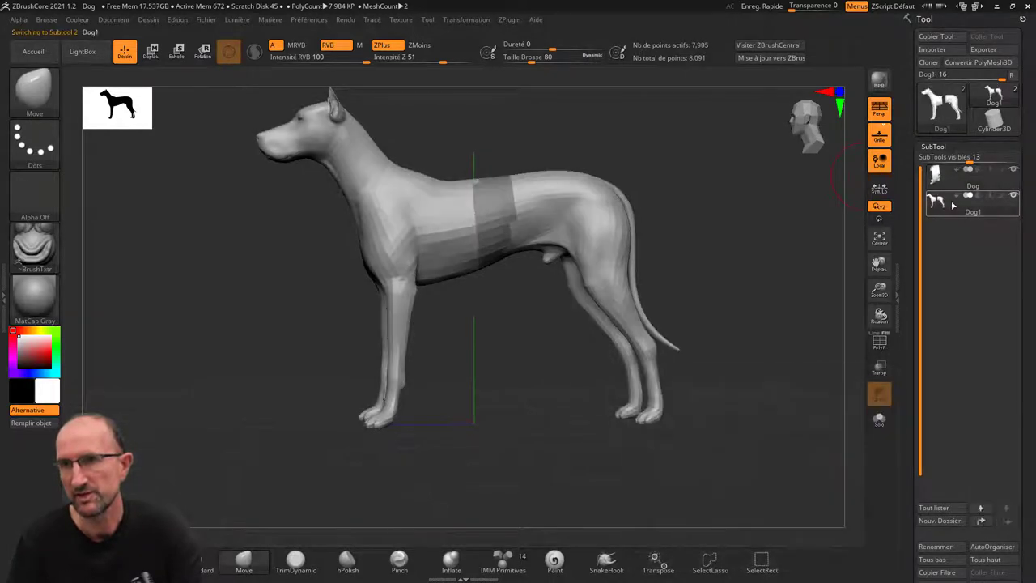
{"action": "left_click", "coordinate": [1014, 169]}
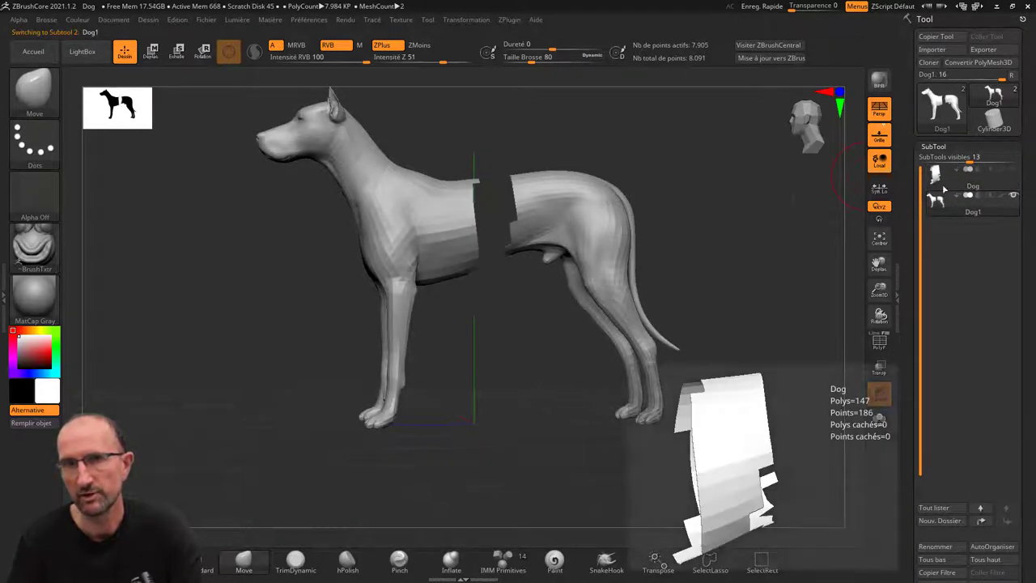
{"action": "mouse_move", "coordinate": [735, 219]}
{"action": "left_mouse_down"}
{"action": "mouse_move", "coordinate": [711, 224]}
{"action": "mouse_move", "coordinate": [764, 224]}
{"action": "mouse_move", "coordinate": [701, 244]}
{"action": "mouse_move", "coordinate": [728, 231]}
{"action": "mouse_move", "coordinate": [703, 194]}
{"action": "mouse_move", "coordinate": [680, 198]}
{"action": "mouse_move", "coordinate": [660, 230]}
{"action": "mouse_move", "coordinate": [676, 244]}
{"action": "left_mouse_up"}
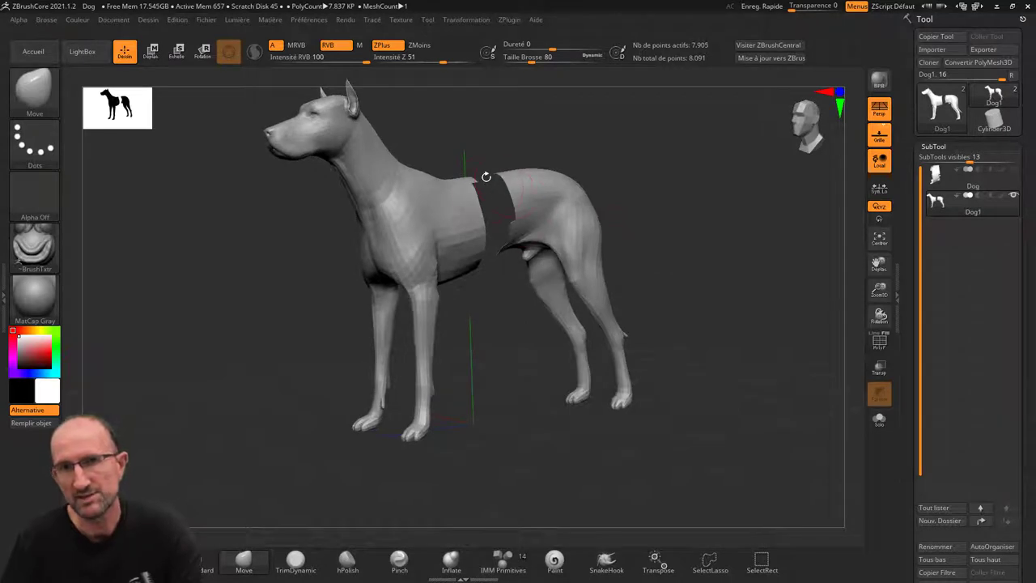
{"action": "mouse_move", "coordinate": [666, 202]}
{"action": "left_mouse_down"}
{"action": "mouse_move", "coordinate": [652, 197]}
{"action": "mouse_move", "coordinate": [720, 209]}
{"action": "left_mouse_up"}
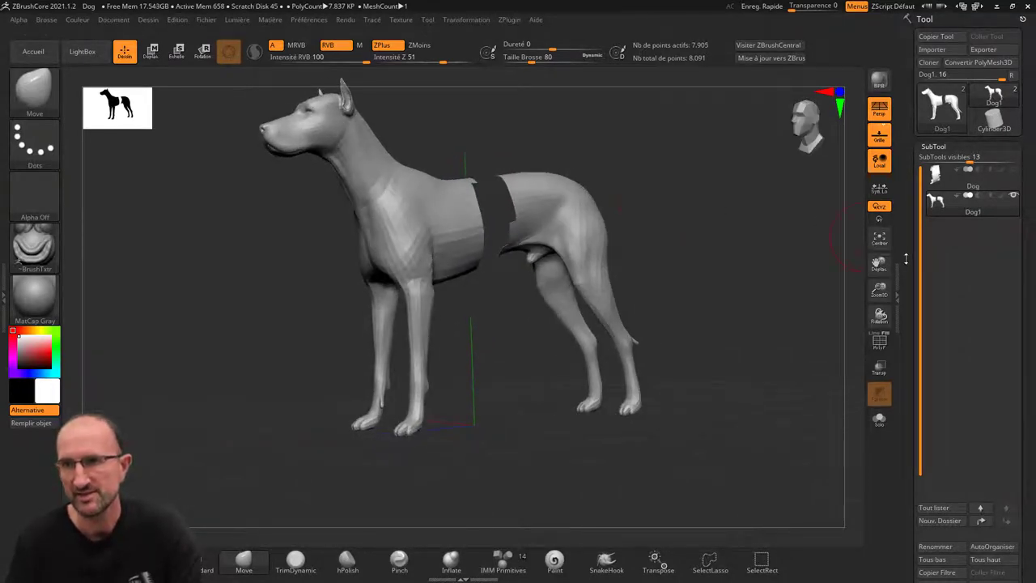
Step: Turn on double-sided polygon display and view the dog from the front
{"action": "scroll", "coordinate": [921, 75], "scroll_direction": "down", "scroll_amount": 5}
{"action": "scroll", "coordinate": [921, 75], "scroll_direction": "down", "scroll_amount": 5}
{"action": "scroll", "coordinate": [922, 75], "scroll_direction": "down", "scroll_amount": 5}
{"action": "scroll", "coordinate": [921, 75], "scroll_direction": "down", "scroll_amount": 3}
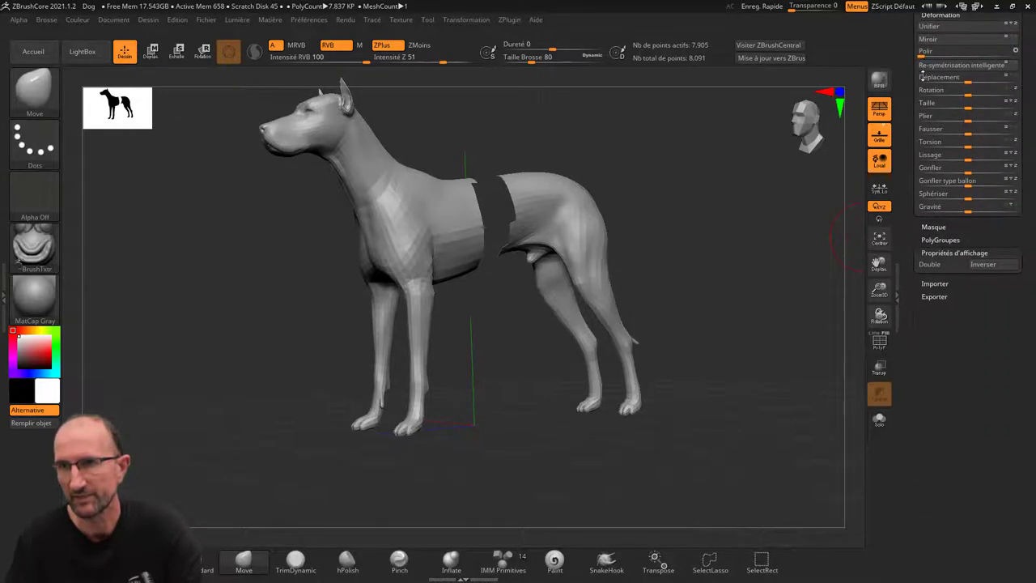
{"action": "left_click", "coordinate": [931, 265]}
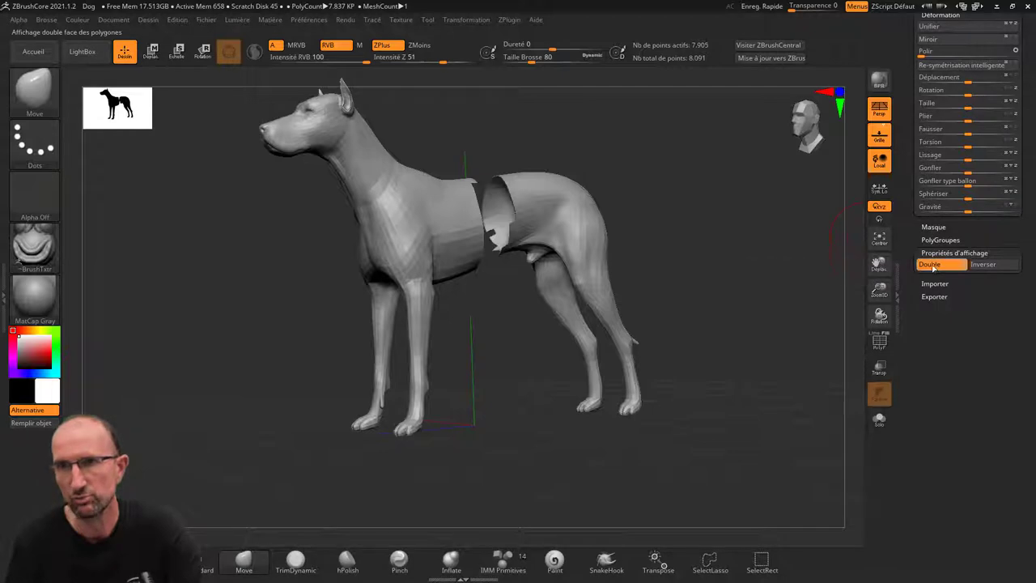
{"action": "mouse_move", "coordinate": [669, 187]}
{"action": "left_mouse_down"}
{"action": "mouse_move", "coordinate": [684, 214]}
{"action": "mouse_move", "coordinate": [653, 202]}
{"action": "mouse_move", "coordinate": [665, 194]}
{"action": "left_mouse_up"}
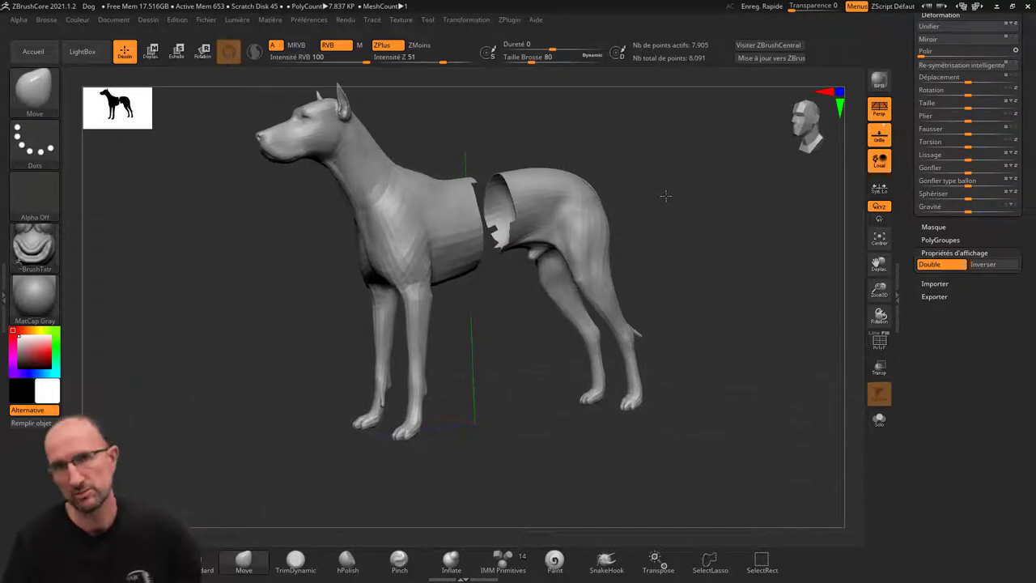
Step: Toggle double-sided display off and back on, comparing the dog from behind and the side
{"action": "left_click", "coordinate": [928, 266]}
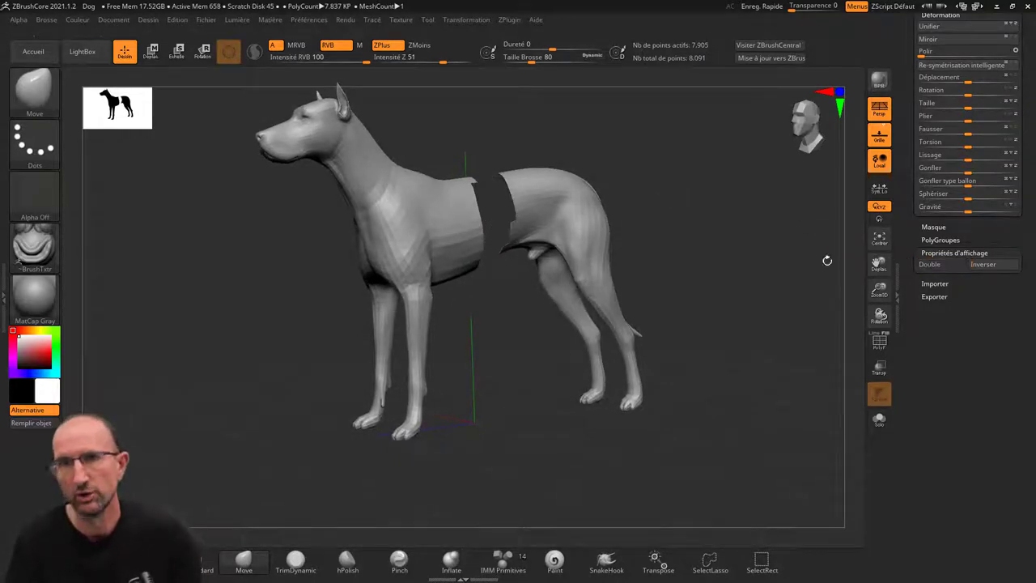
{"action": "mouse_move", "coordinate": [693, 250]}
{"action": "left_mouse_down"}
{"action": "mouse_move", "coordinate": [731, 209]}
{"action": "mouse_move", "coordinate": [728, 276]}
{"action": "left_mouse_up"}
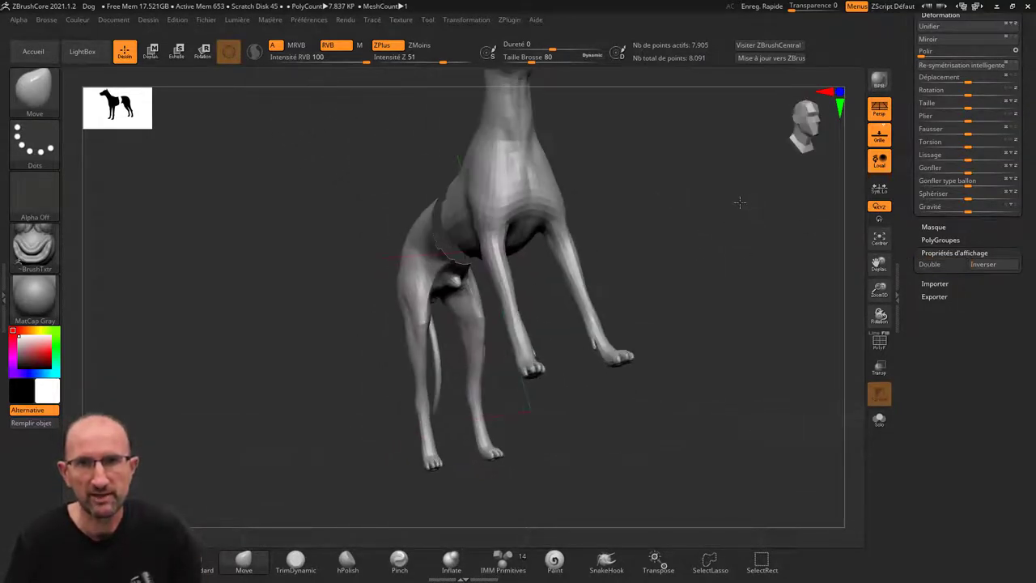
{"action": "left_click", "coordinate": [928, 266]}
{"action": "mouse_move", "coordinate": [712, 222]}
{"action": "left_mouse_down"}
{"action": "mouse_move", "coordinate": [698, 231]}
{"action": "mouse_move", "coordinate": [729, 226]}
{"action": "left_mouse_up"}
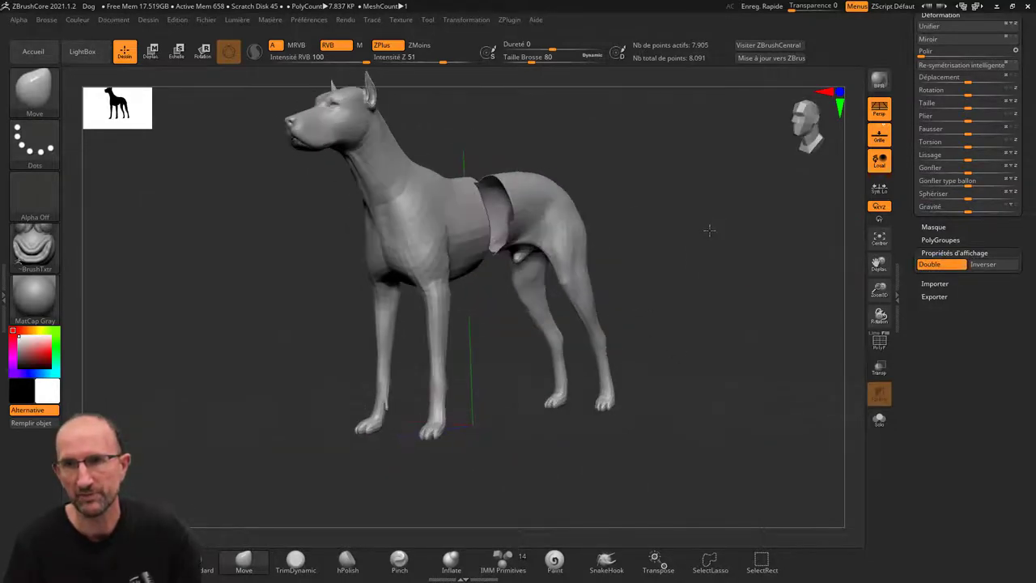
{"action": "left_click_drag", "start_coordinate": [906, 100], "coordinate": [906, 285]}
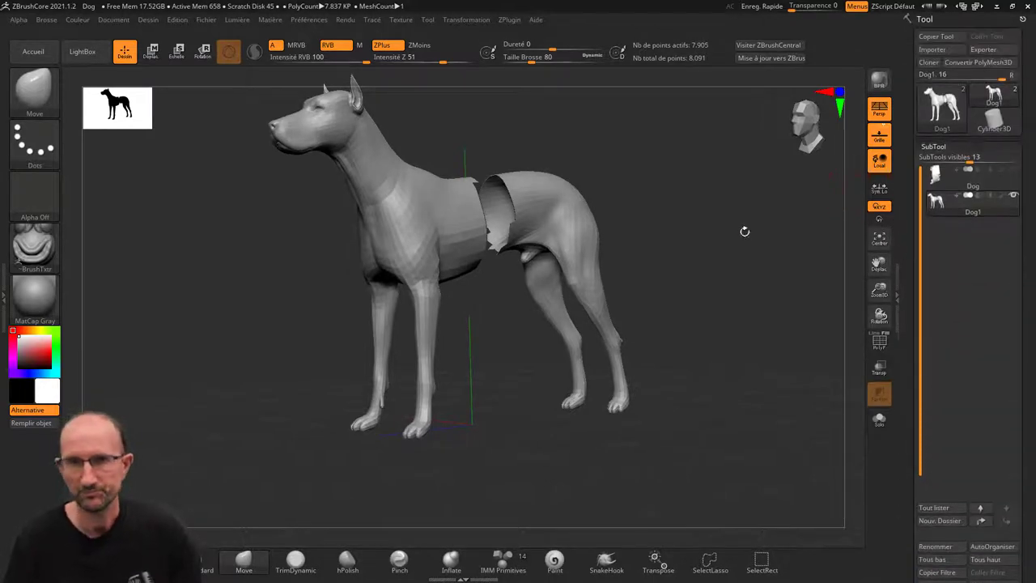
{"action": "left_click_drag", "start_coordinate": [669, 206], "coordinate": [686, 210]}
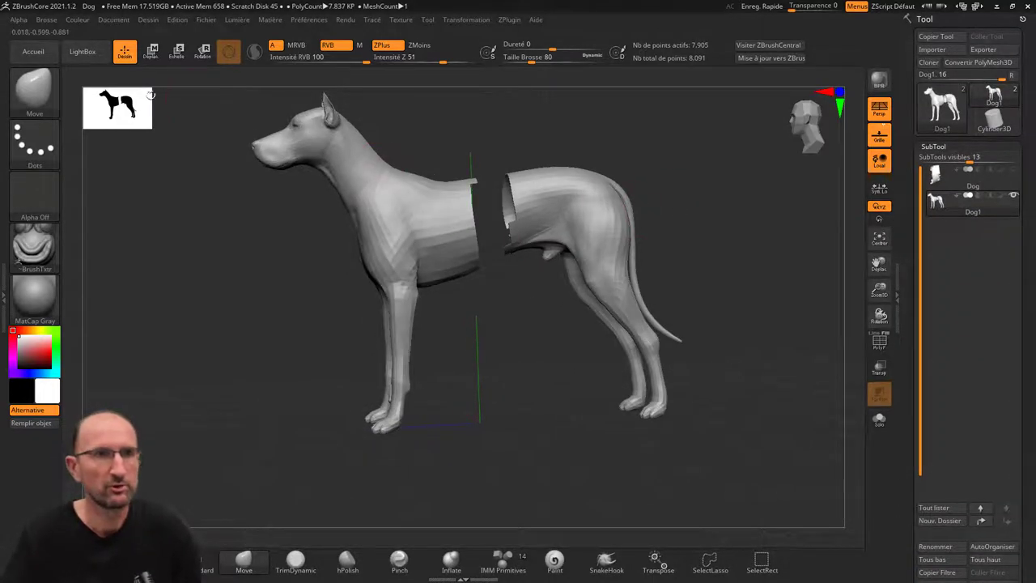
Step: Reload Dog.ZPR from LightBox, discarding the current changes
{"action": "left_click", "coordinate": [101, 61]}
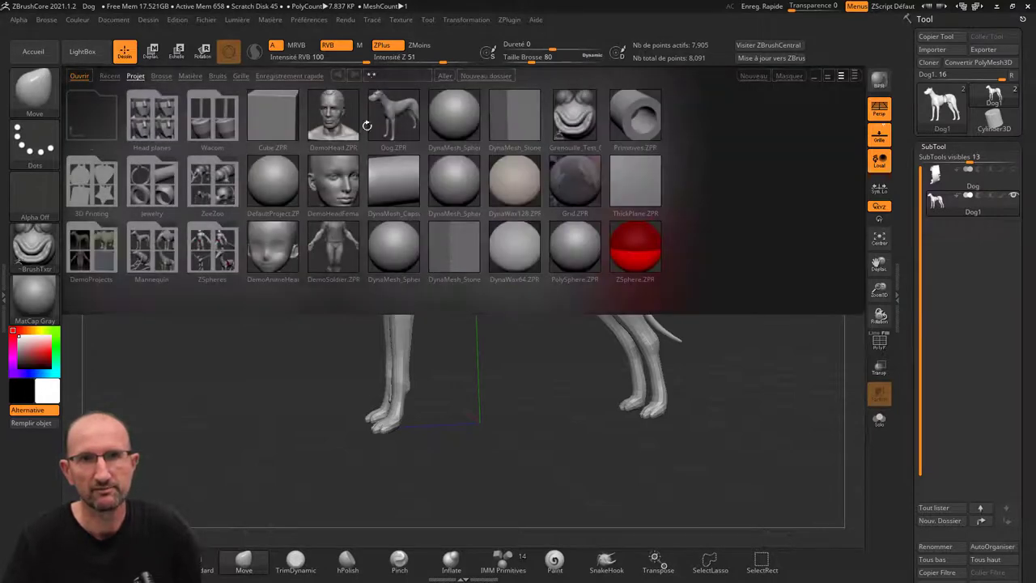
{"action": "double_click", "coordinate": [174, 121]}
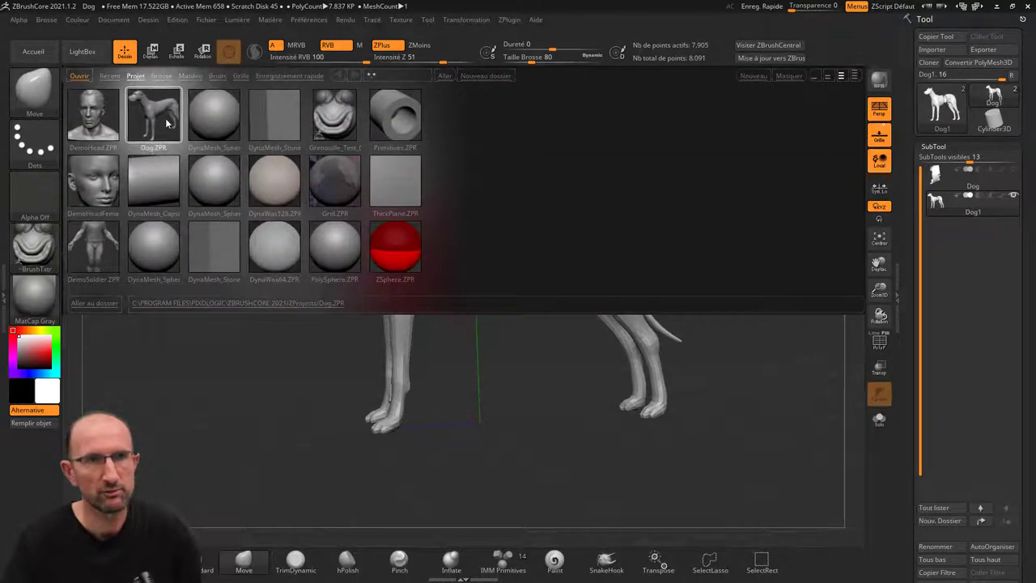
{"action": "left_click", "coordinate": [544, 337]}
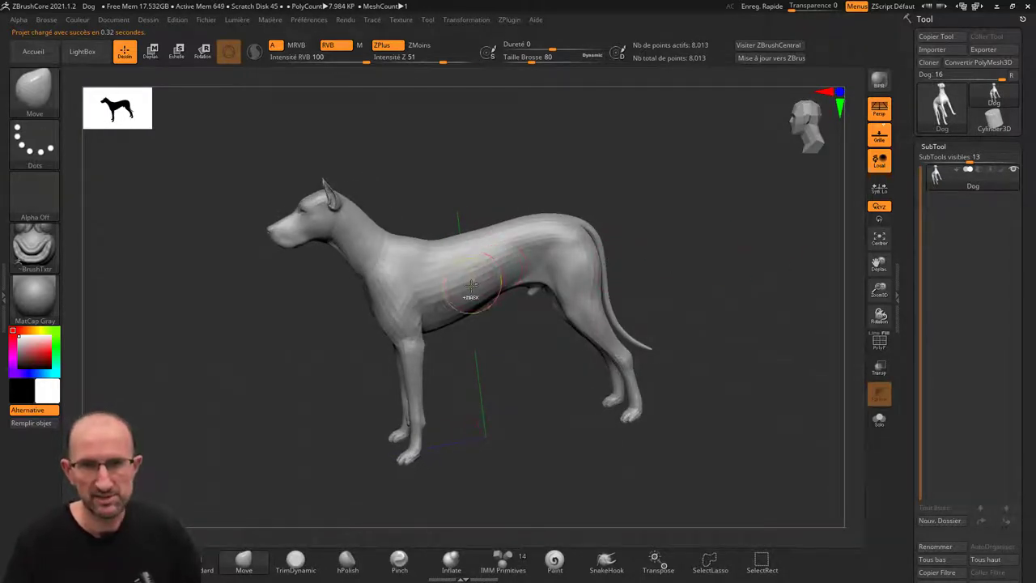
Step: Mask a band around the dog's torso, orbiting to cover the far side
{"action": "mouse_move", "coordinate": [473, 301]}
{"action": "left_mouse_down", "text": "ctrl"}
{"action": "mouse_move", "coordinate": [470, 252]}
{"action": "mouse_move", "coordinate": [502, 261]}
{"action": "mouse_move", "coordinate": [472, 323]}
{"action": "left_mouse_up", "text": "ctrl"}
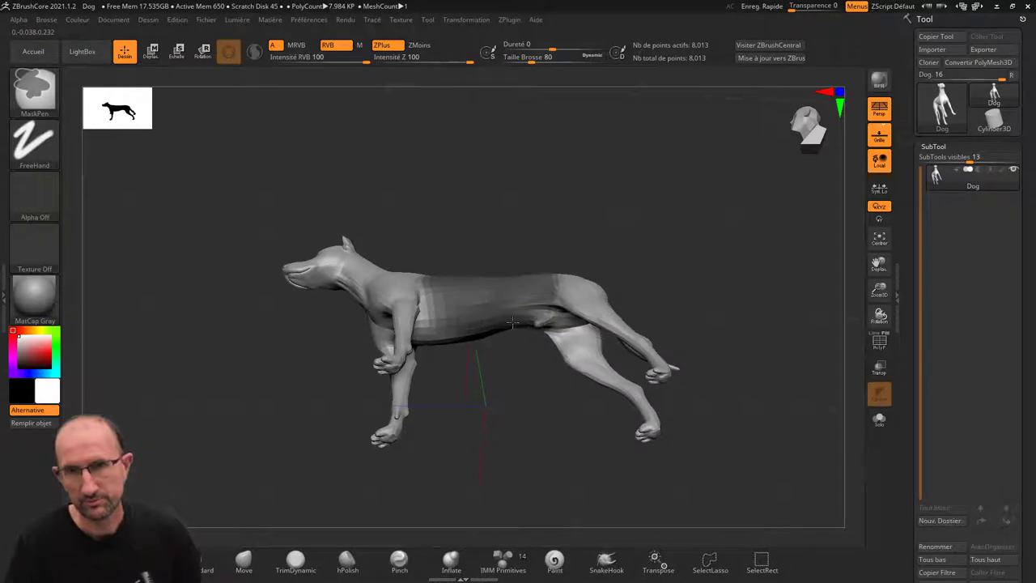
{"action": "mouse_move", "coordinate": [508, 234]}
{"action": "left_mouse_down"}
{"action": "mouse_move", "coordinate": [522, 322]}
{"action": "mouse_move", "coordinate": [562, 334]}
{"action": "mouse_move", "coordinate": [567, 303]}
{"action": "mouse_move", "coordinate": [593, 289]}
{"action": "left_mouse_up"}
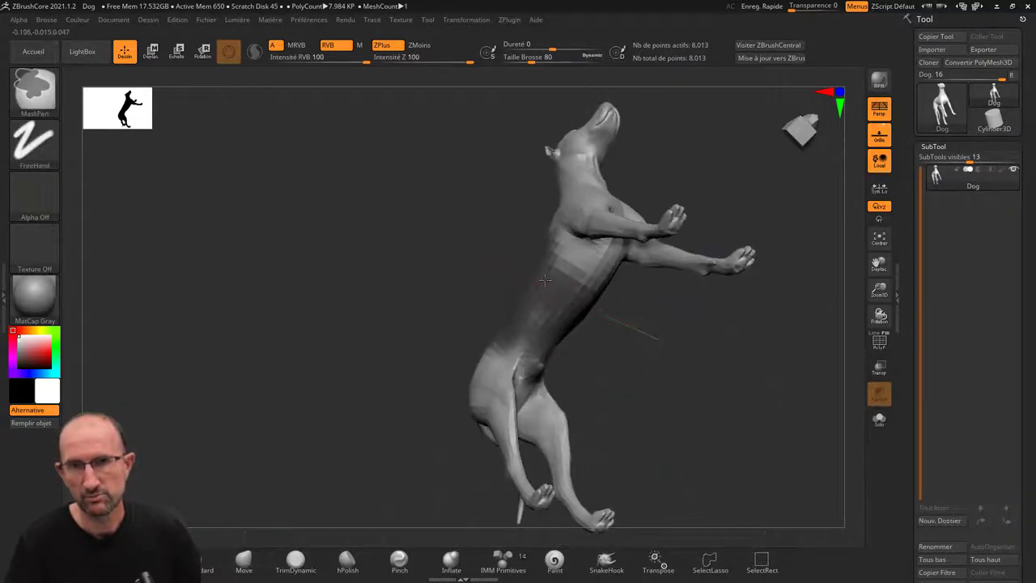
{"action": "mouse_move", "coordinate": [501, 250]}
{"action": "left_mouse_down"}
{"action": "mouse_move", "coordinate": [619, 226]}
{"action": "mouse_move", "coordinate": [642, 177]}
{"action": "mouse_move", "coordinate": [671, 188]}
{"action": "left_mouse_up"}
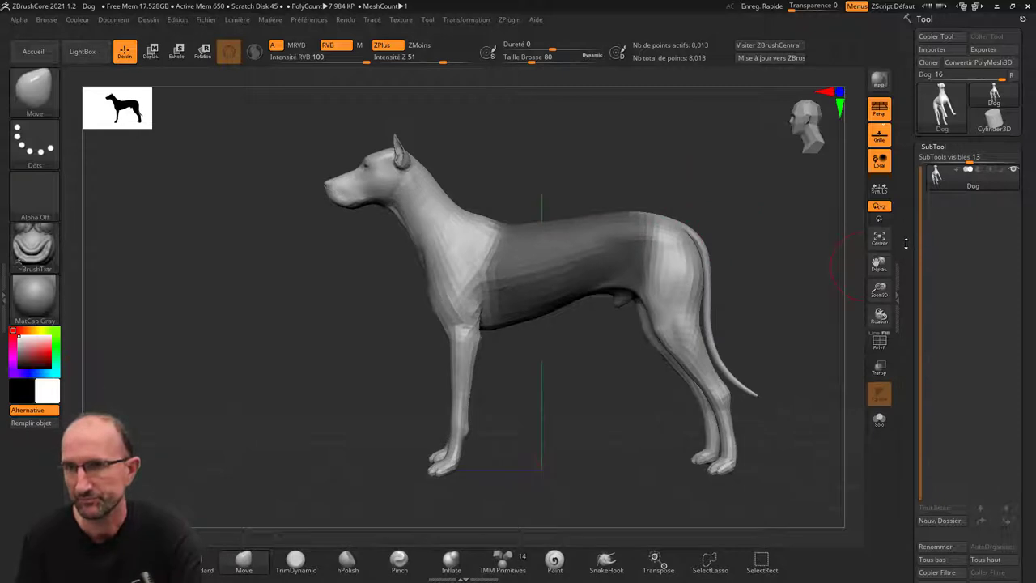
Step: Split the masked torso band into a new Dog1 subtool with Séparer points masqués
{"action": "scroll", "coordinate": [931, 340], "scroll_direction": "down", "scroll_amount": 3}
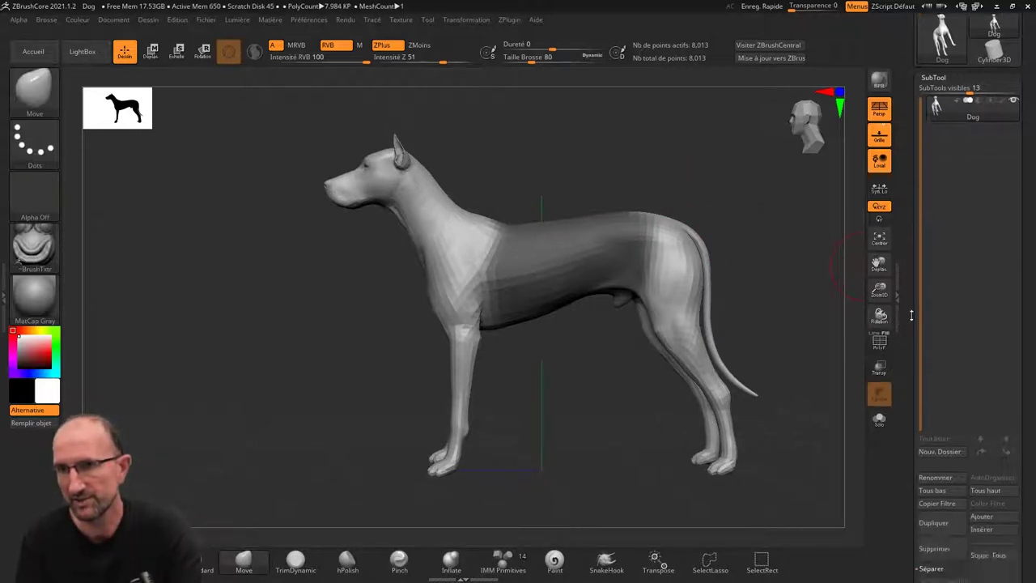
{"action": "scroll", "coordinate": [932, 323], "scroll_direction": "down", "scroll_amount": 3}
{"action": "scroll", "coordinate": [934, 311], "scroll_direction": "down", "scroll_amount": 3}
{"action": "scroll", "coordinate": [935, 300], "scroll_direction": "down", "scroll_amount": 2}
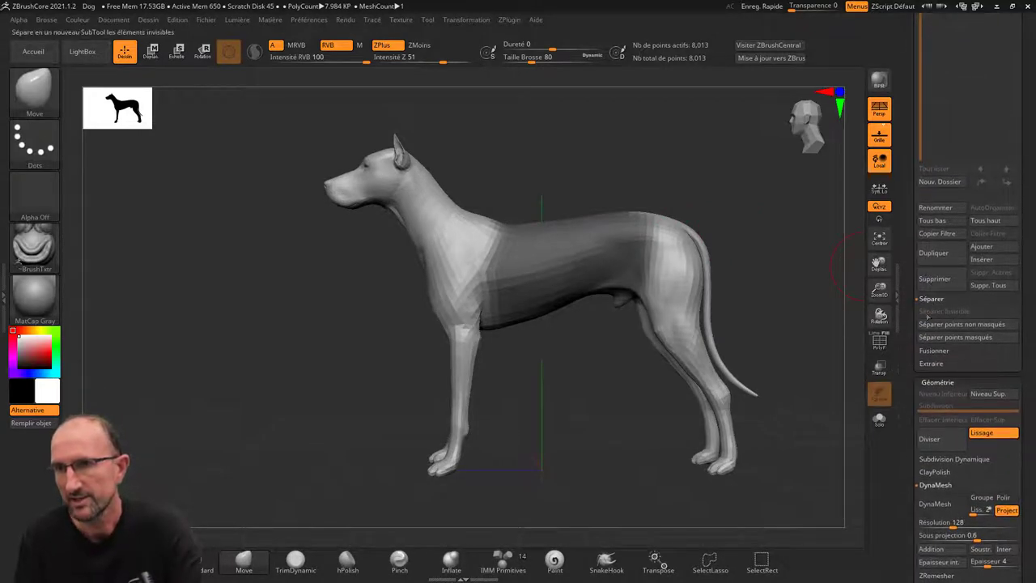
{"action": "left_click", "coordinate": [962, 339]}
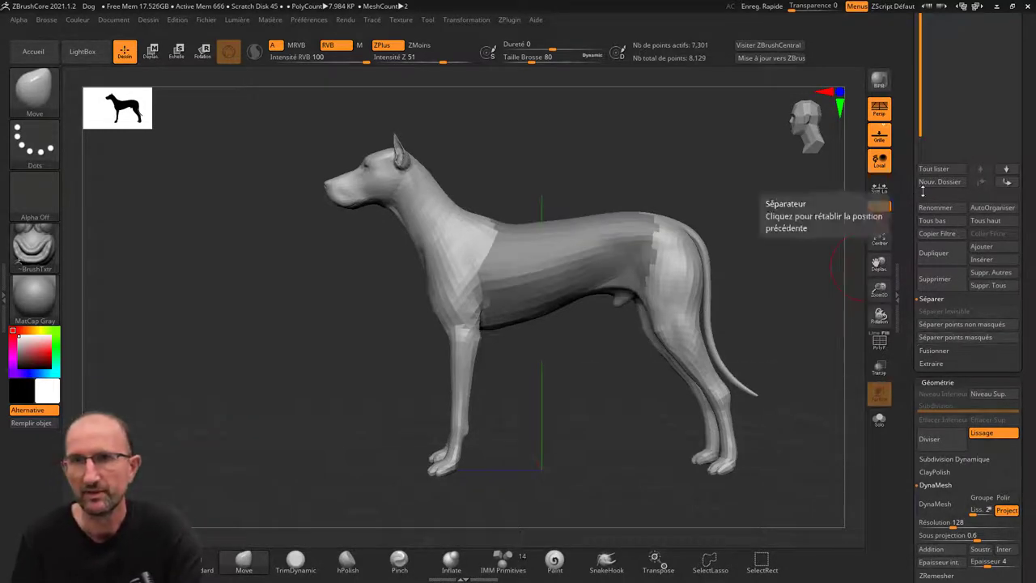
{"action": "scroll", "coordinate": [959, 243], "scroll_direction": "up", "scroll_amount": 3}
{"action": "scroll", "coordinate": [959, 227], "scroll_direction": "up", "scroll_amount": 4}
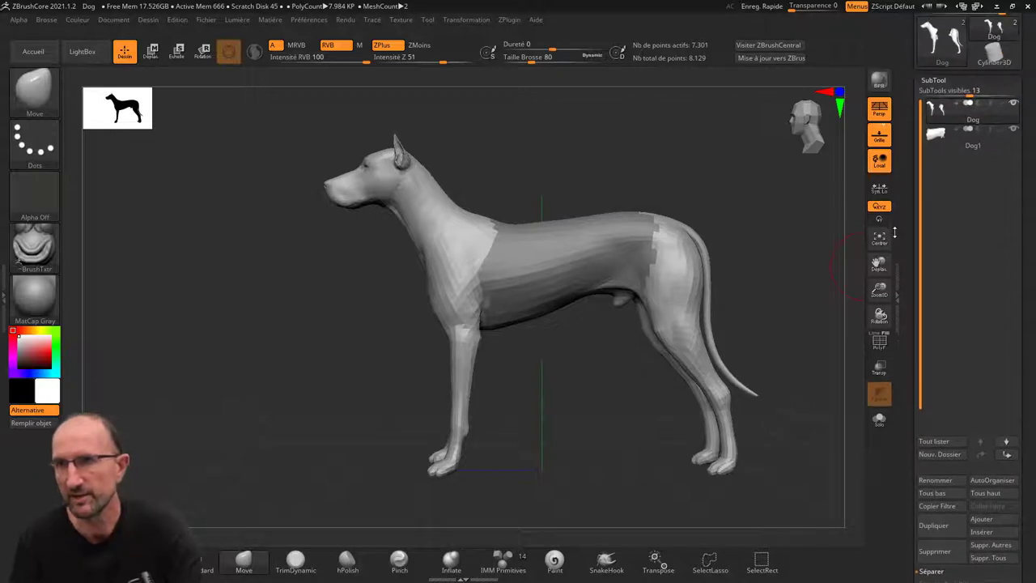
{"action": "scroll", "coordinate": [959, 211], "scroll_direction": "up", "scroll_amount": 3}
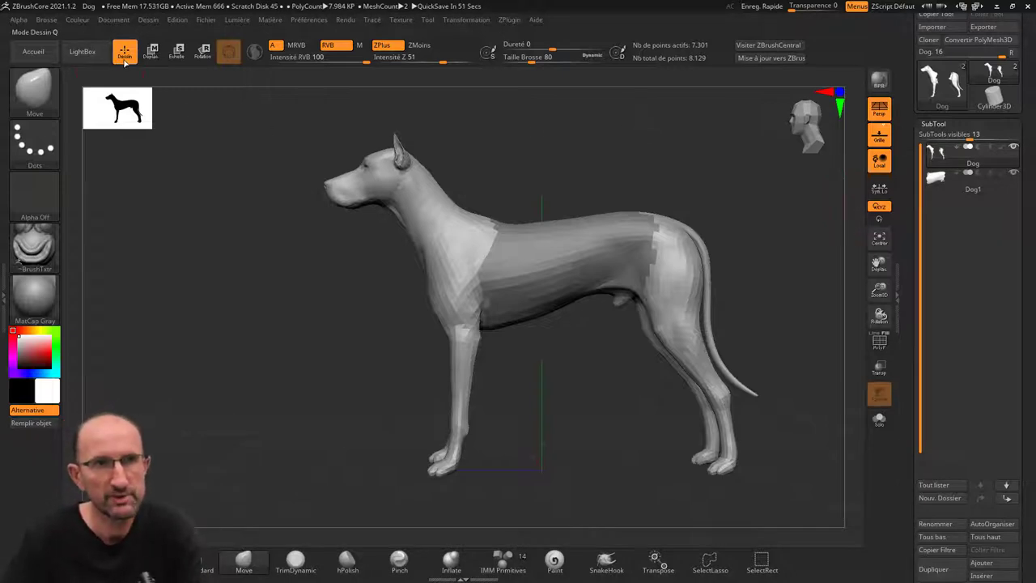
Step: Load the untouched Dog.ZPR project without saving changes
{"action": "key", "text": "comma"}
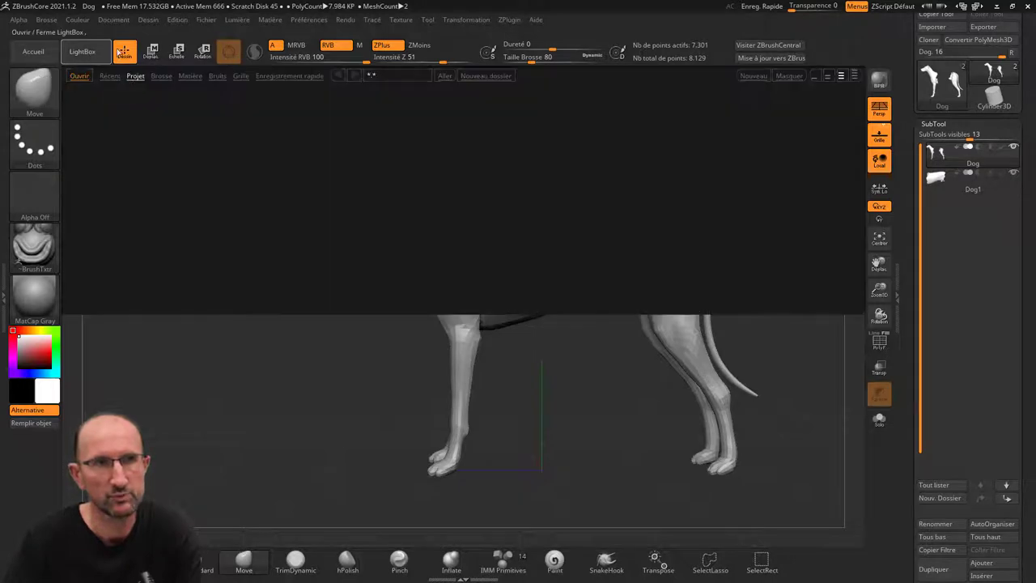
{"action": "double_click", "coordinate": [394, 115]}
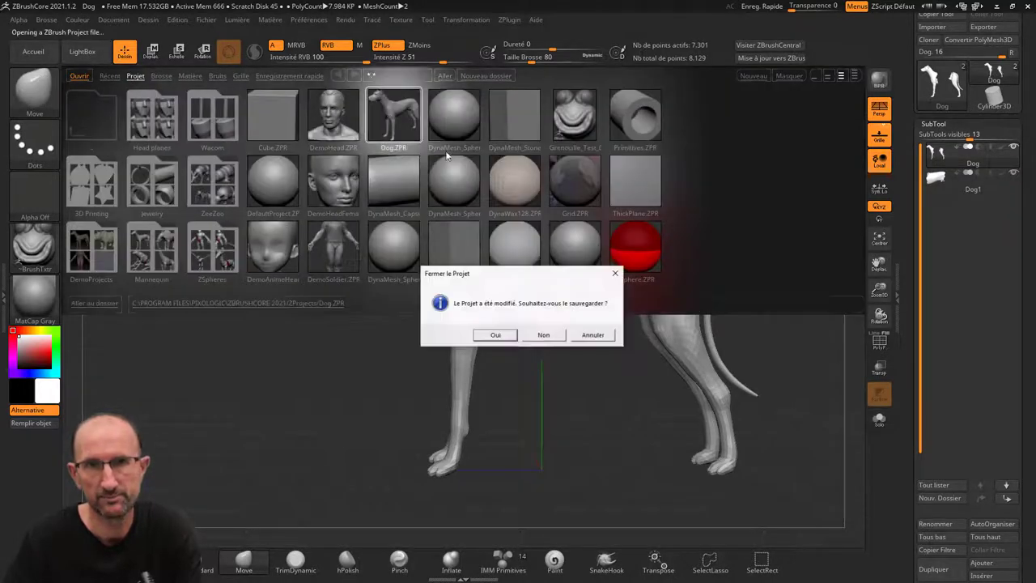
{"action": "left_click", "coordinate": [545, 335]}
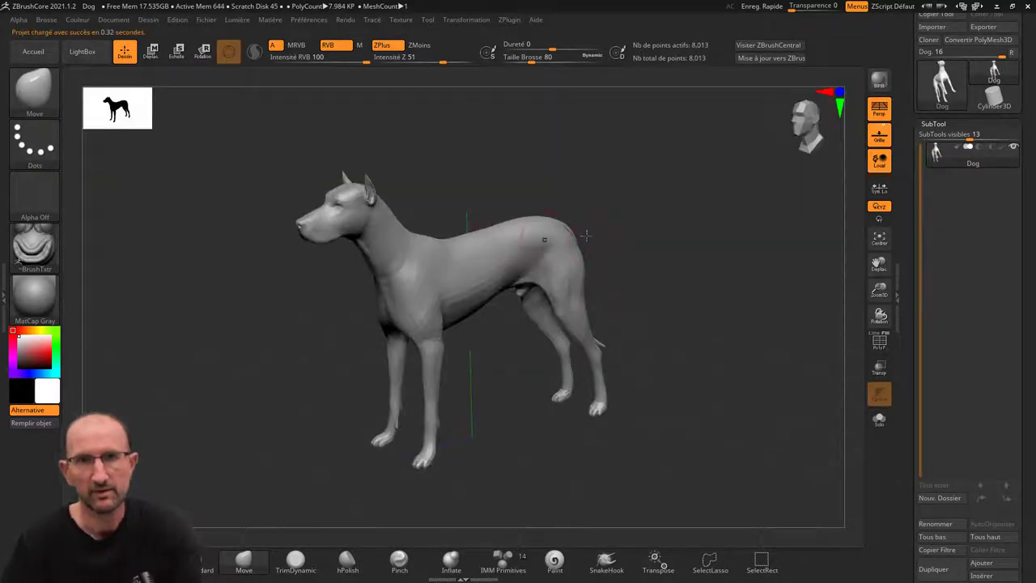
Step: Hide the dog's middle with a SelectRect box, leaving 7,465 of 8,013 points active
{"action": "left_click_drag", "start_coordinate": [648, 261], "coordinate": [624, 263], "text": "shift"}
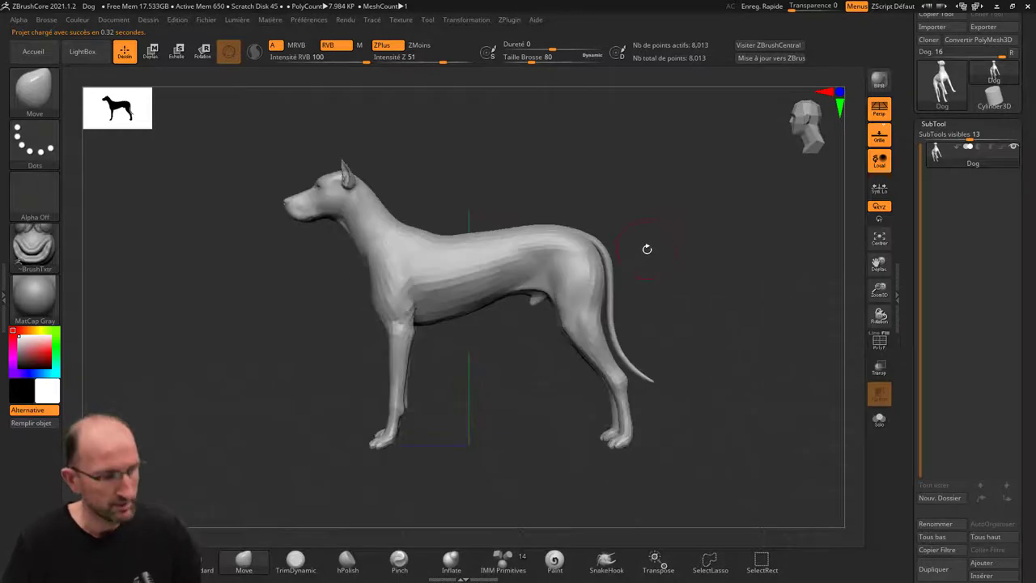
{"action": "key", "text": "ctrl+shift"}
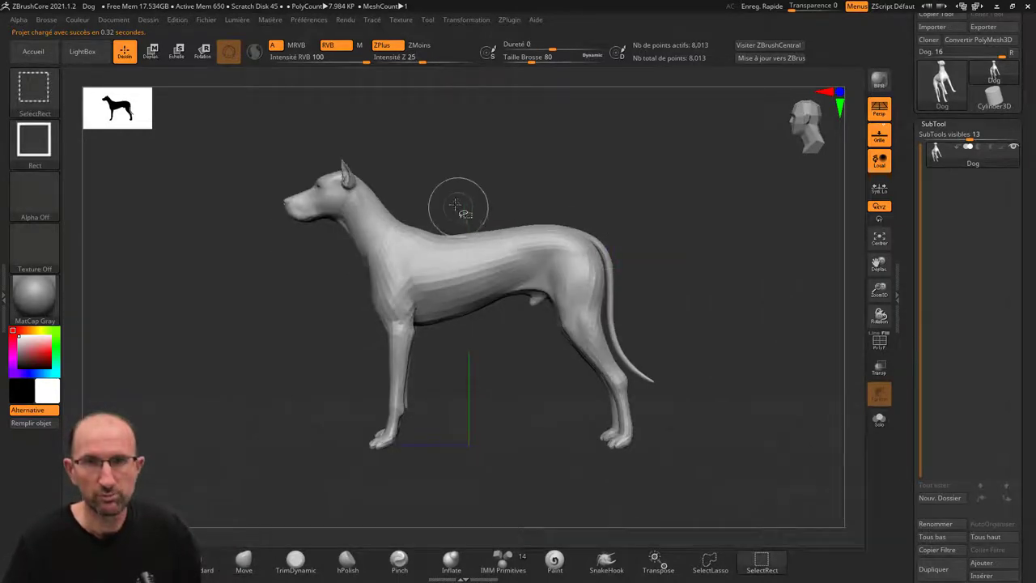
{"action": "left_click_drag", "start_coordinate": [437, 183], "coordinate": [535, 367], "text": "ctrl+shift"}
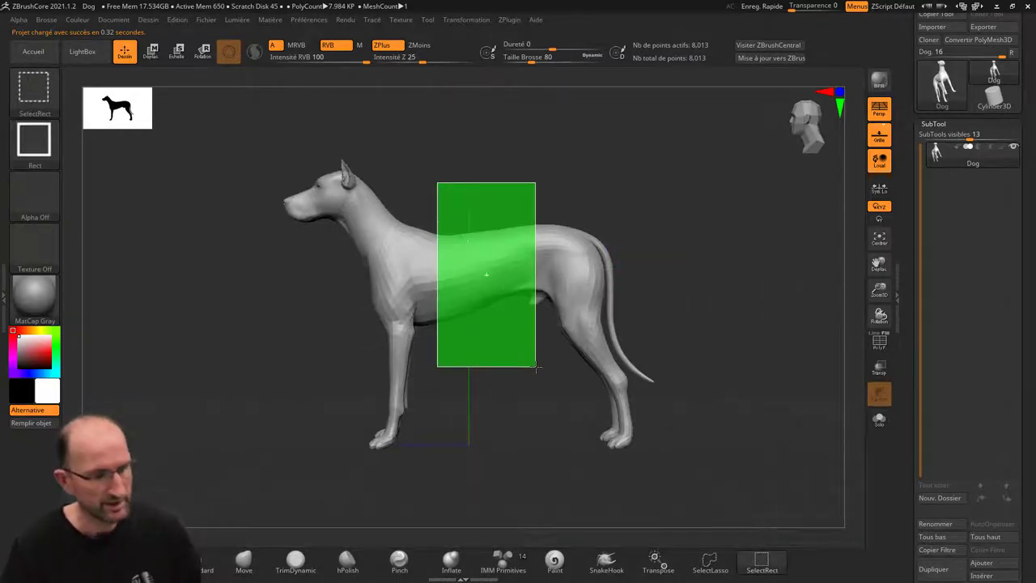
{"action": "left_click_drag", "start_coordinate": [535, 367], "coordinate": [535, 366], "text": "ctrl+alt+shift"}
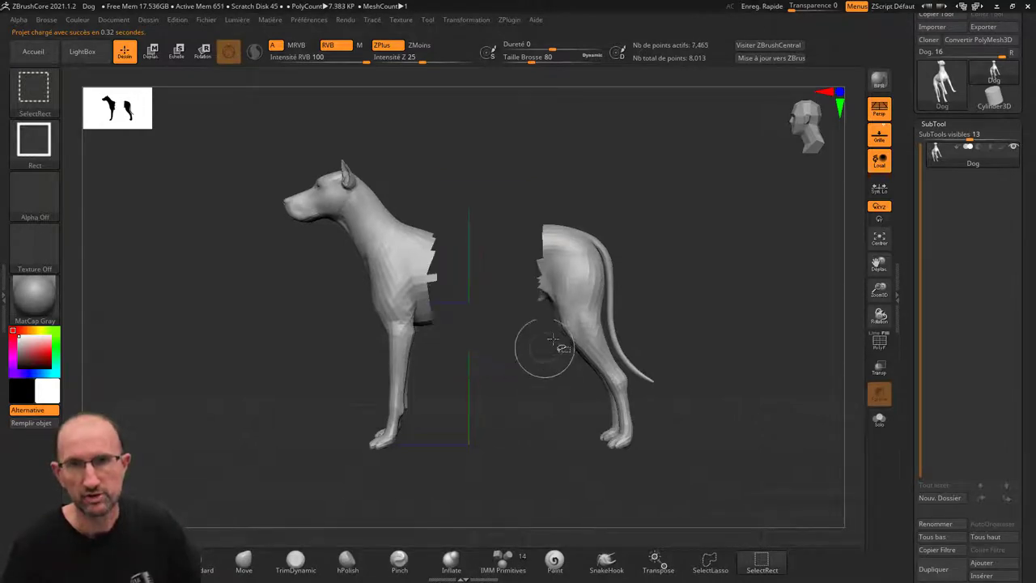
{"action": "mouse_move", "coordinate": [707, 245]}
{"action": "left_mouse_down"}
{"action": "mouse_move", "coordinate": [704, 258]}
{"action": "mouse_move", "coordinate": [677, 261]}
{"action": "left_mouse_up"}
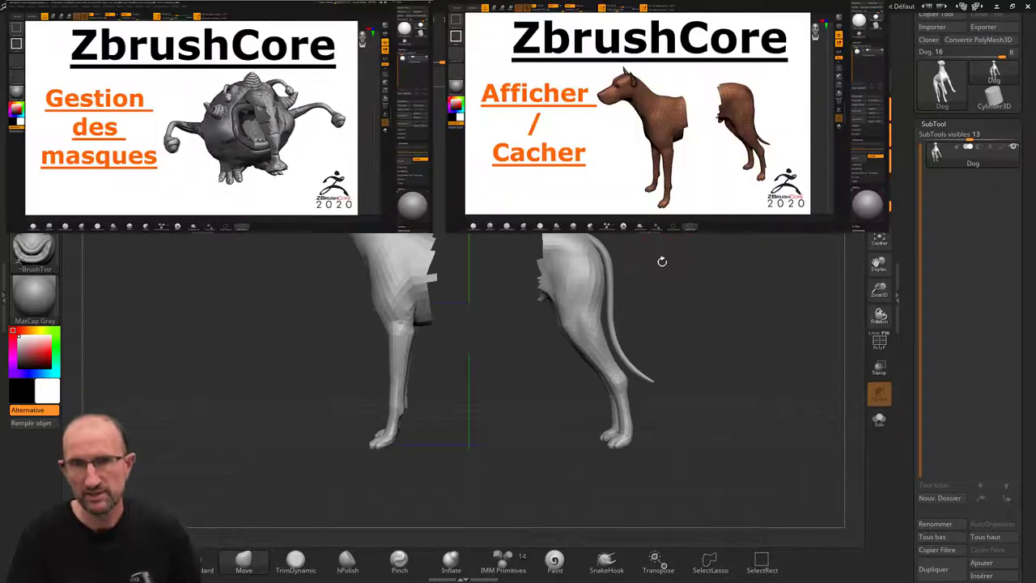
{"action": "left_click_drag", "start_coordinate": [662, 261], "coordinate": [679, 264]}
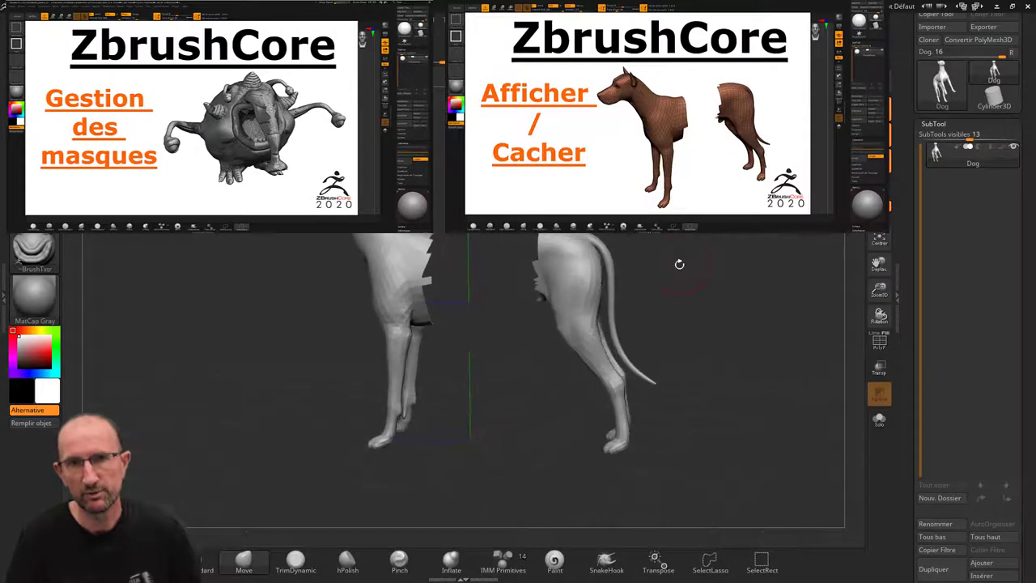
{"action": "left_click_drag", "start_coordinate": [669, 252], "coordinate": [675, 254]}
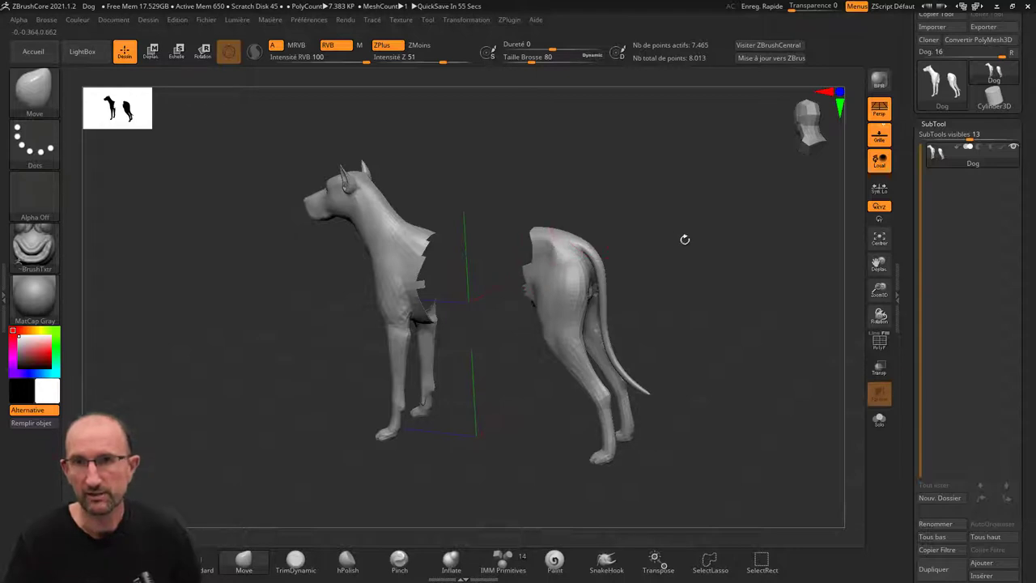
{"action": "left_click_drag", "start_coordinate": [685, 235], "coordinate": [683, 238]}
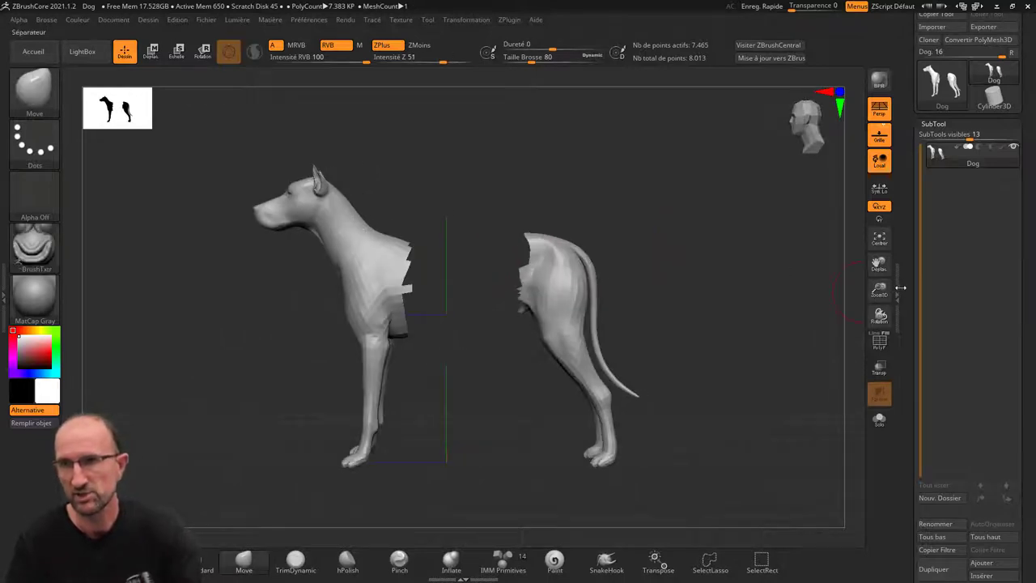
Step: Split the hidden torso section off into its own Dog1 subtool
{"action": "scroll", "coordinate": [939, 243], "scroll_direction": "down", "scroll_amount": 3}
{"action": "scroll", "coordinate": [939, 226], "scroll_direction": "down", "scroll_amount": 3}
{"action": "scroll", "coordinate": [935, 202], "scroll_direction": "down", "scroll_amount": 3}
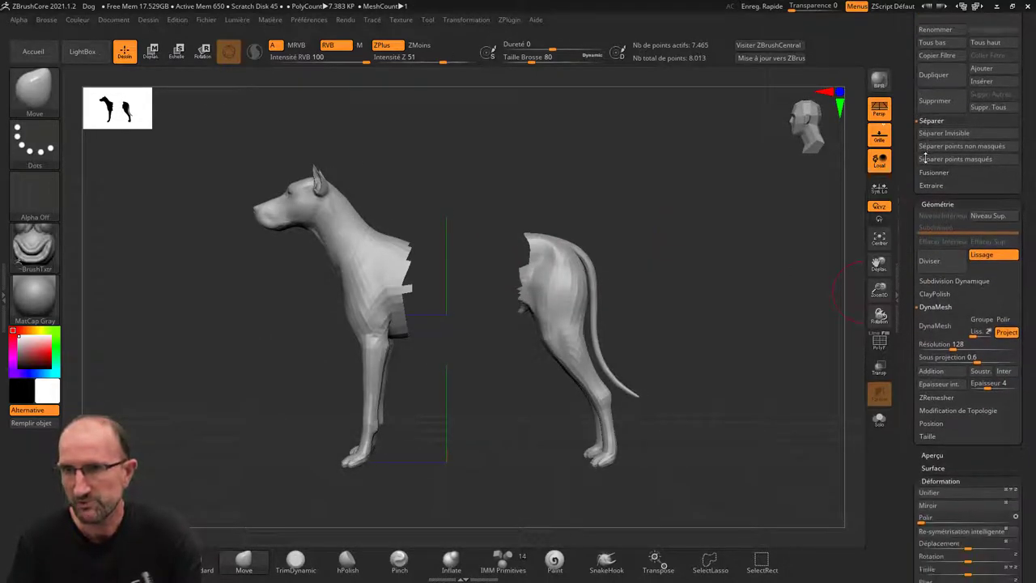
{"action": "scroll", "coordinate": [926, 167], "scroll_direction": "down", "scroll_amount": 3}
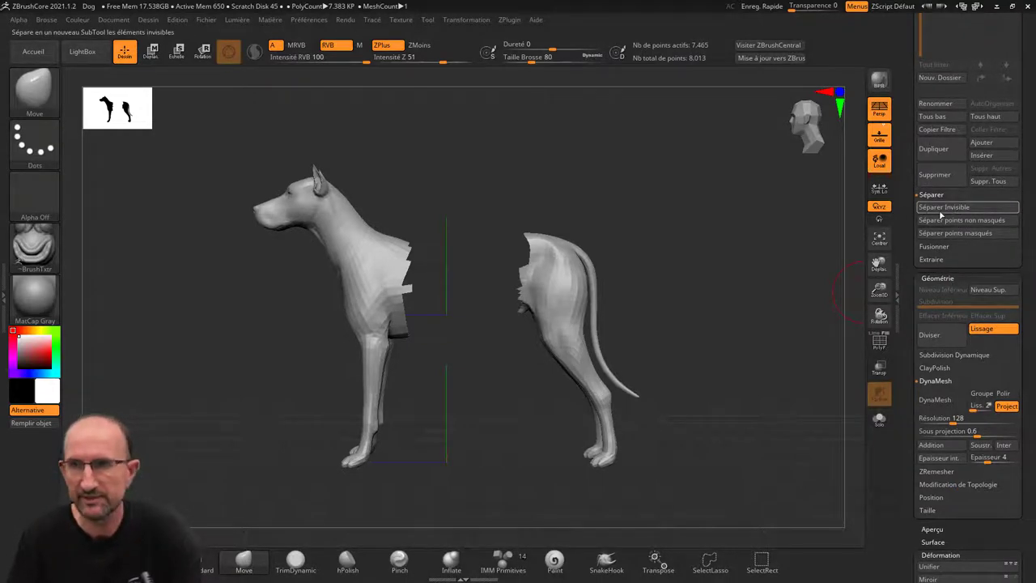
{"action": "left_click", "coordinate": [951, 208]}
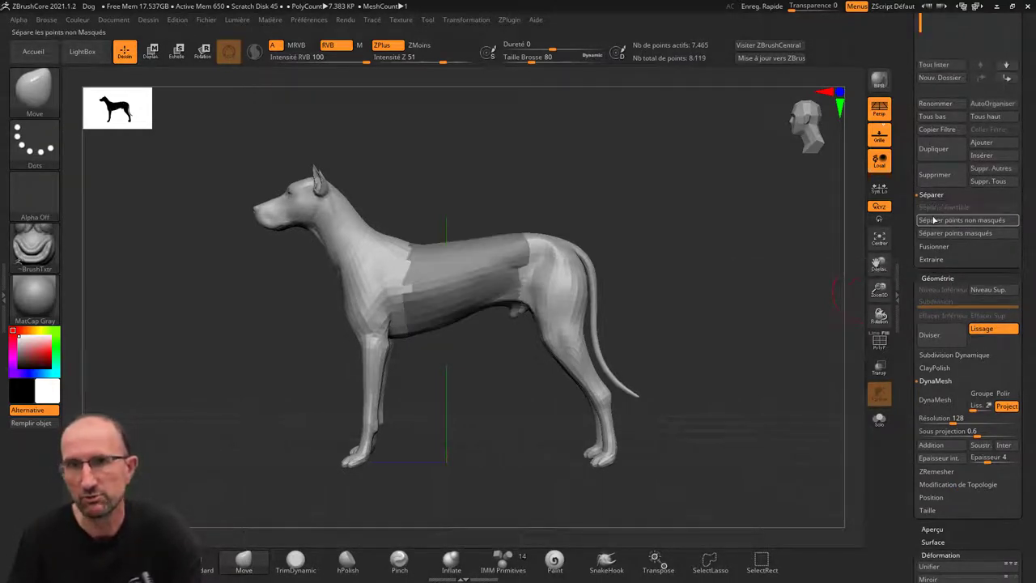
{"action": "left_click_drag", "start_coordinate": [663, 238], "coordinate": [664, 243]}
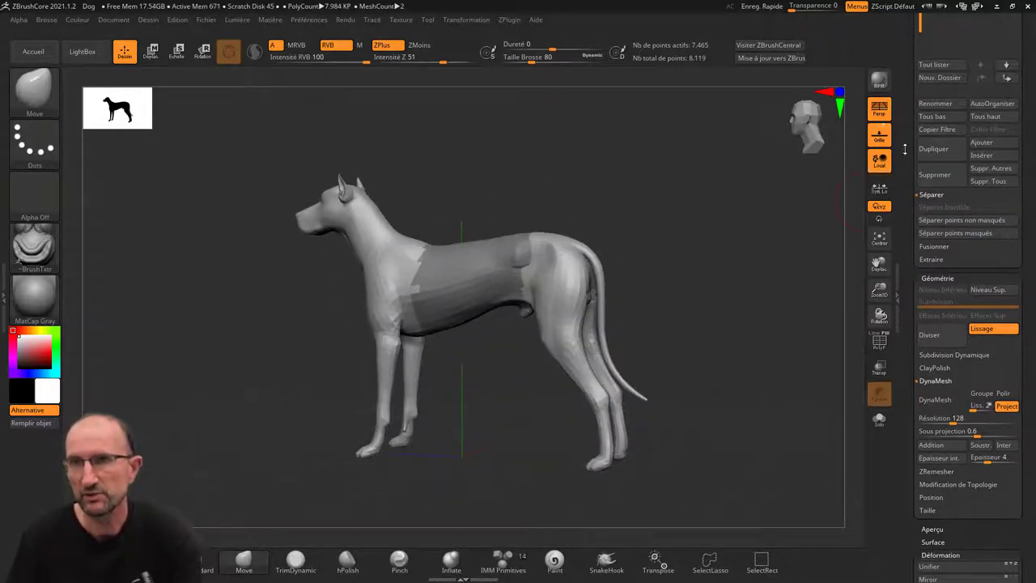
Step: Hide the Dog1 torso shell after toggling visibility, then view the dog from behind
{"action": "scroll", "coordinate": [964, 162], "scroll_direction": "up", "scroll_amount": 5}
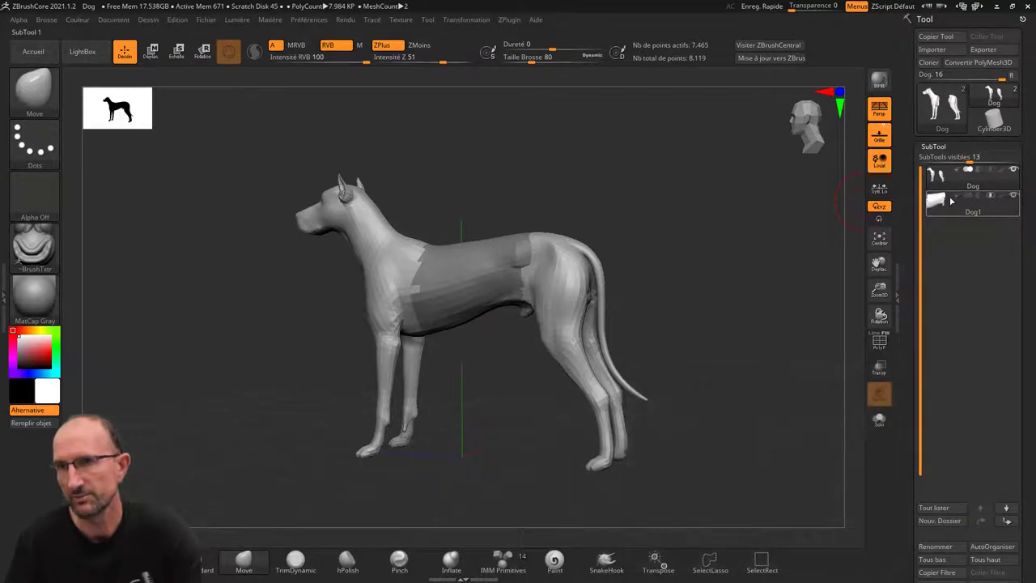
{"action": "left_click", "coordinate": [953, 202]}
{"action": "left_click", "coordinate": [1014, 170]}
{"action": "mouse_move", "coordinate": [971, 202]}
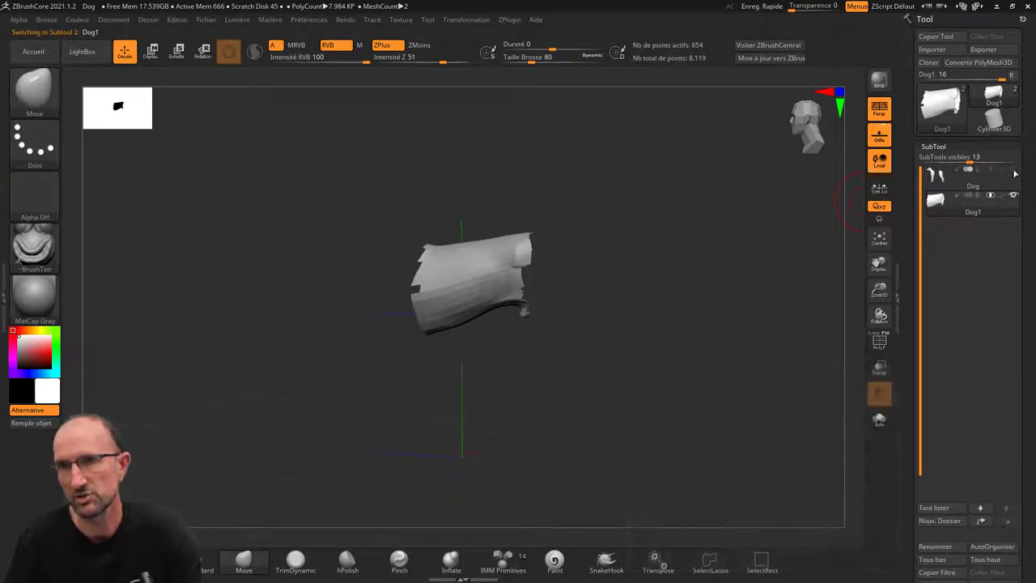
{"action": "left_click", "coordinate": [1014, 170]}
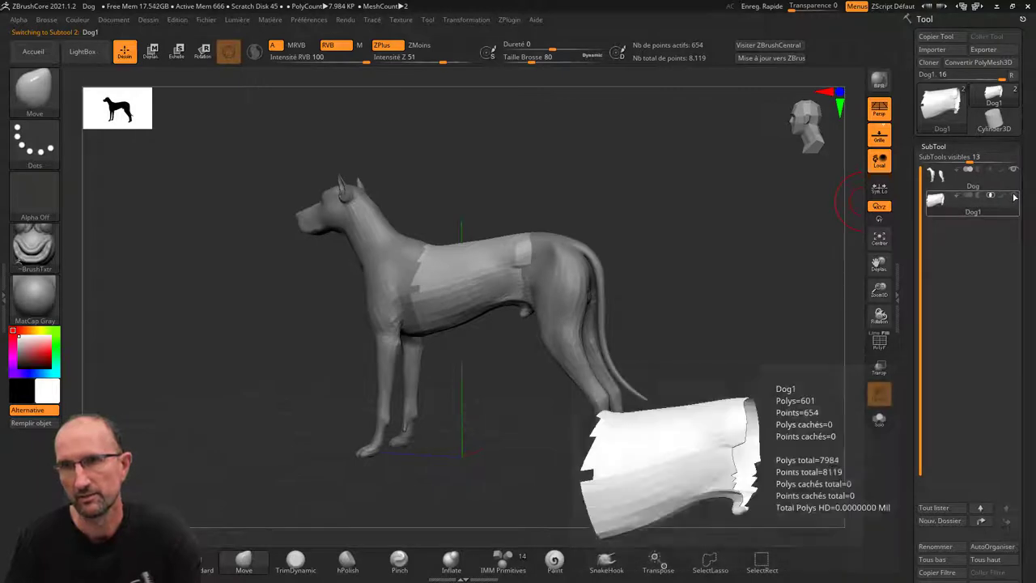
{"action": "left_click", "coordinate": [1015, 196]}
{"action": "left_click", "coordinate": [1014, 195]}
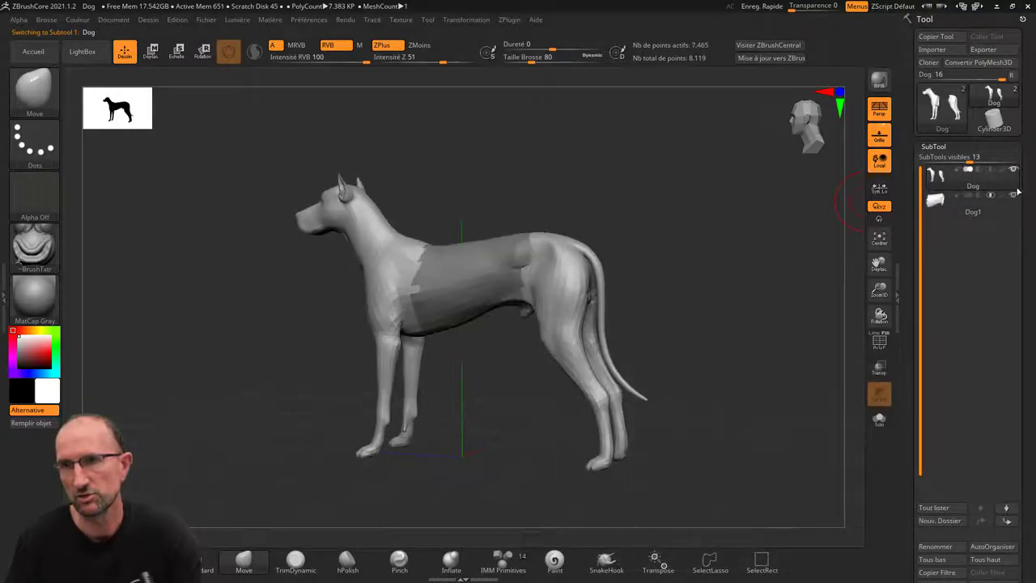
{"action": "left_click", "coordinate": [1015, 196]}
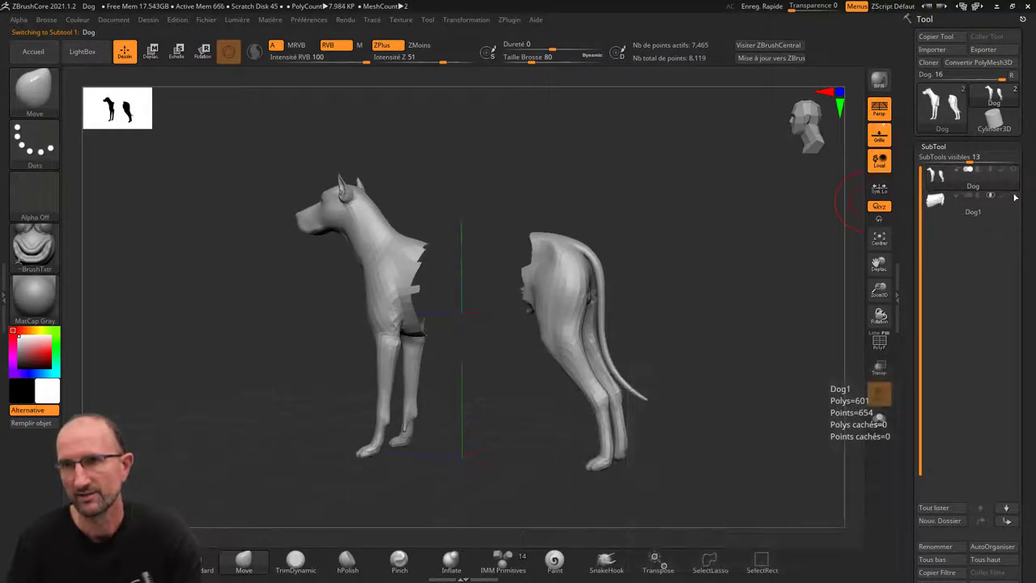
{"action": "mouse_move", "coordinate": [764, 224]}
{"action": "left_mouse_down"}
{"action": "mouse_move", "coordinate": [713, 234]}
{"action": "mouse_move", "coordinate": [731, 245]}
{"action": "left_mouse_up"}
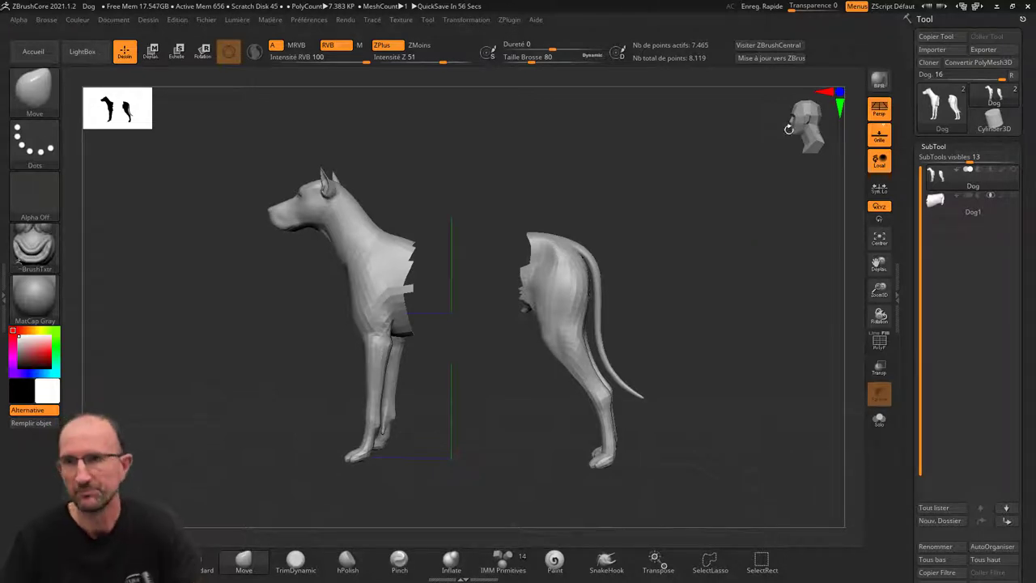
Step: Collapse the split options and expand the SubTool merge options
{"action": "scroll", "coordinate": [955, 243], "scroll_direction": "down", "scroll_amount": 5}
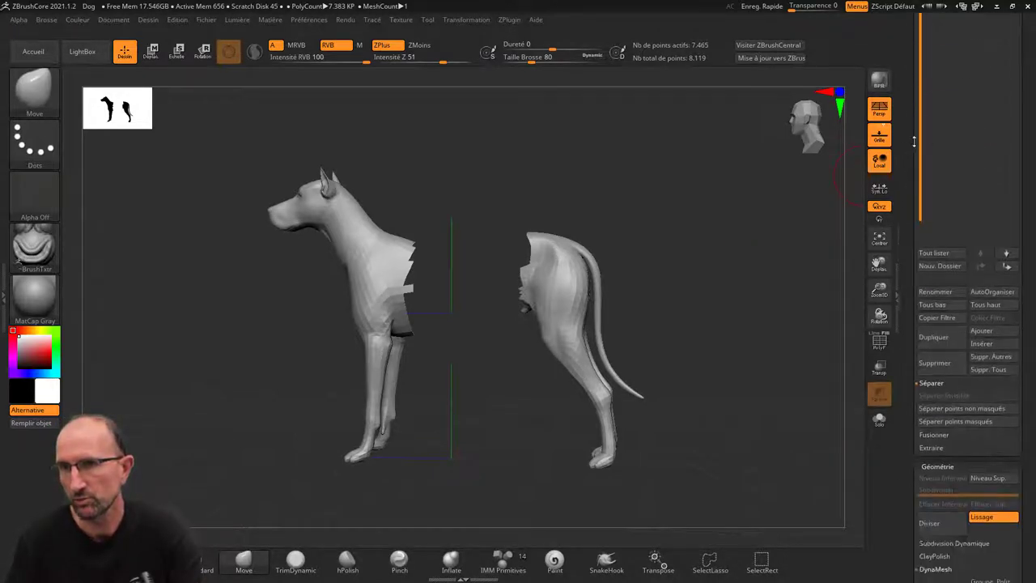
{"action": "scroll", "coordinate": [955, 267], "scroll_direction": "down", "scroll_amount": 2}
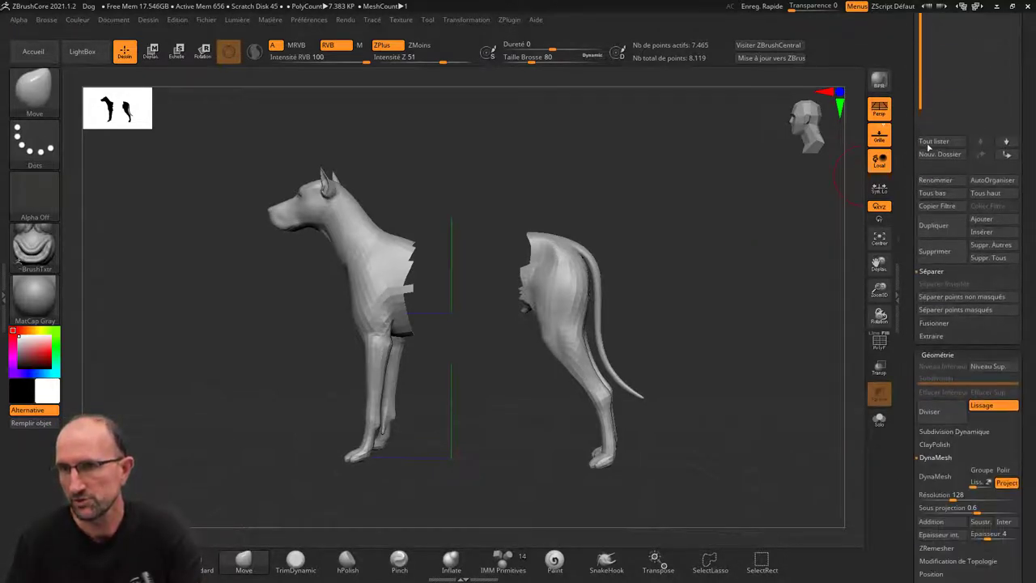
{"action": "left_click", "coordinate": [934, 322]}
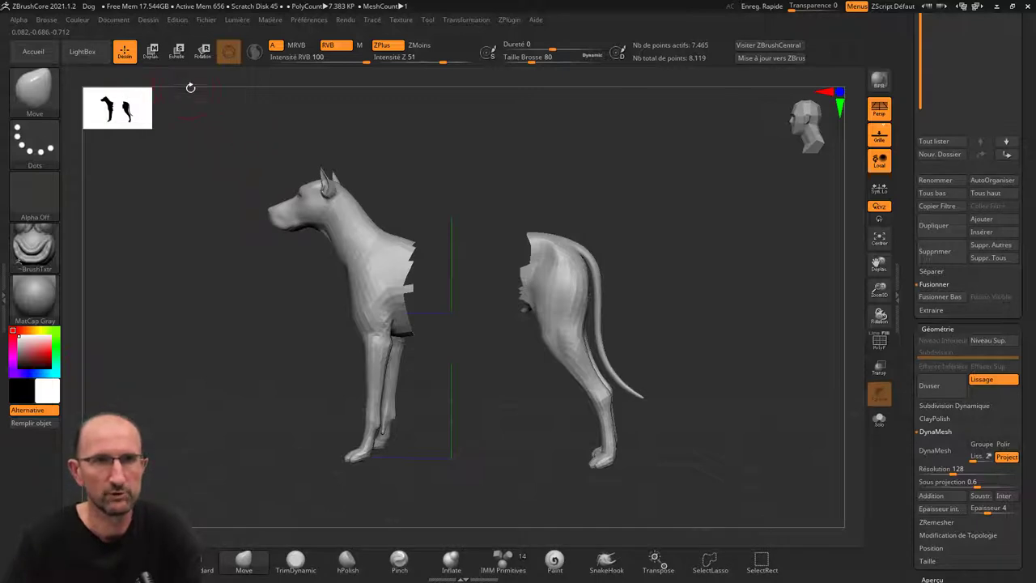
Step: Load Dog.ZPR without saving, restoring all 8,013 points, and view it in profile
{"action": "left_click", "coordinate": [82, 51]}
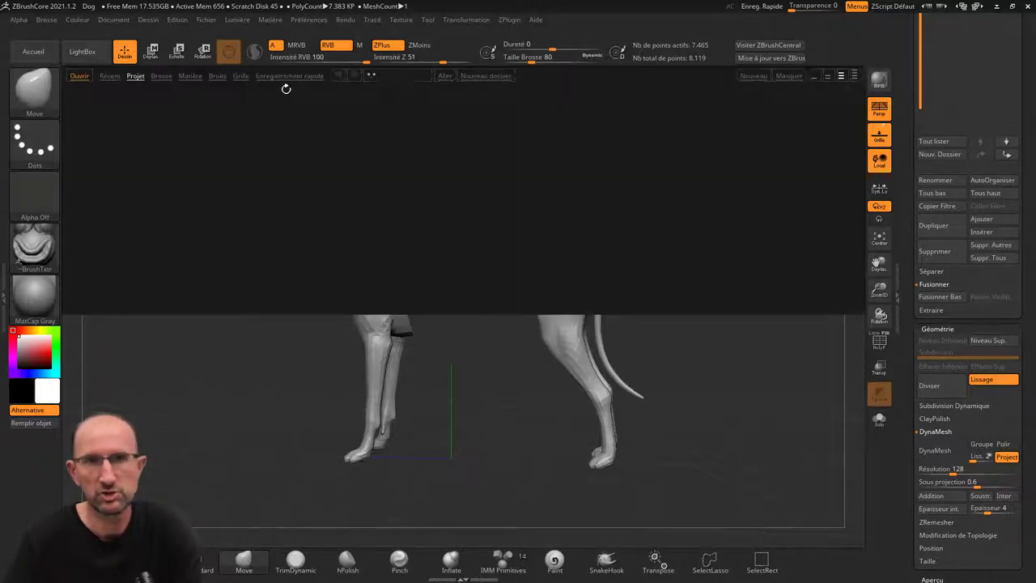
{"action": "double_click", "coordinate": [381, 117]}
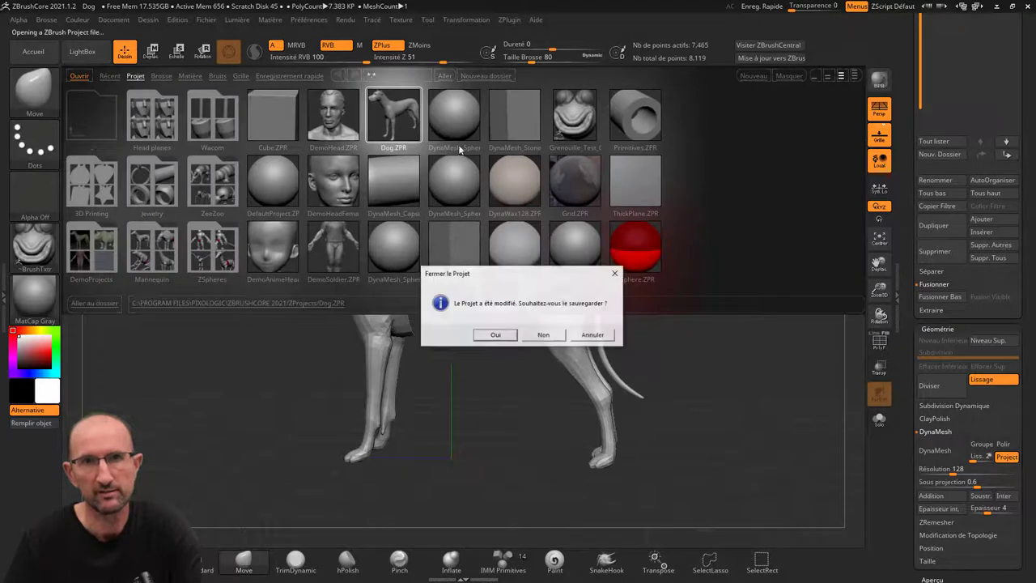
{"action": "left_click", "coordinate": [556, 332]}
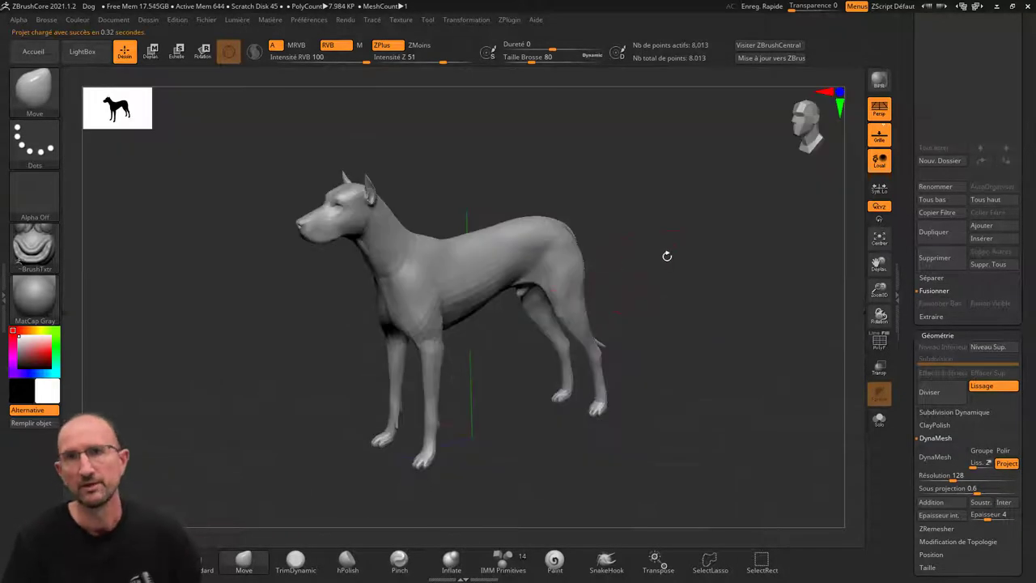
{"action": "left_click_drag", "start_coordinate": [667, 255], "coordinate": [691, 254]}
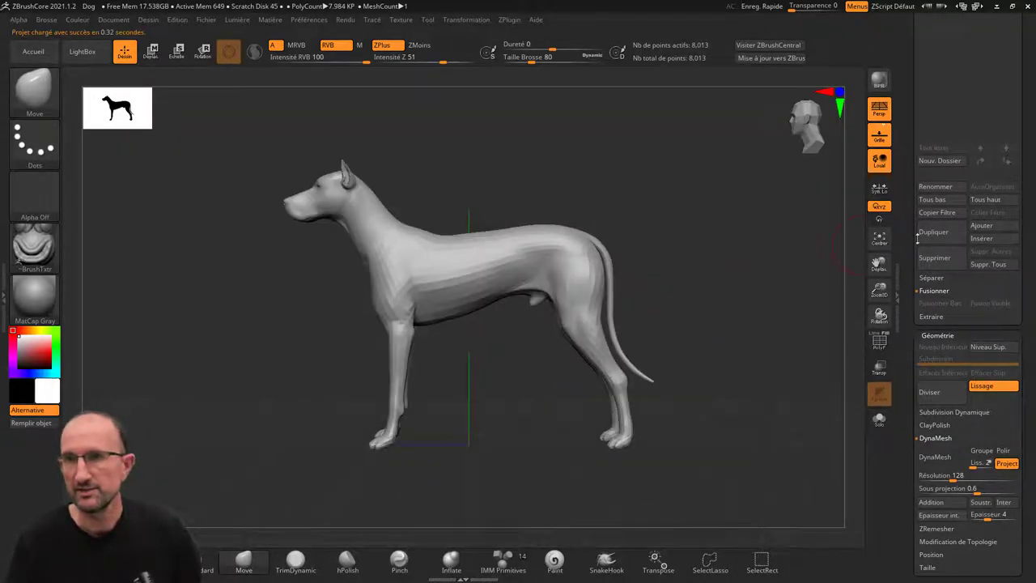
Step: Append a Sphereinder3D mesh as a new subtool beside the Dog
{"action": "left_click", "coordinate": [998, 226]}
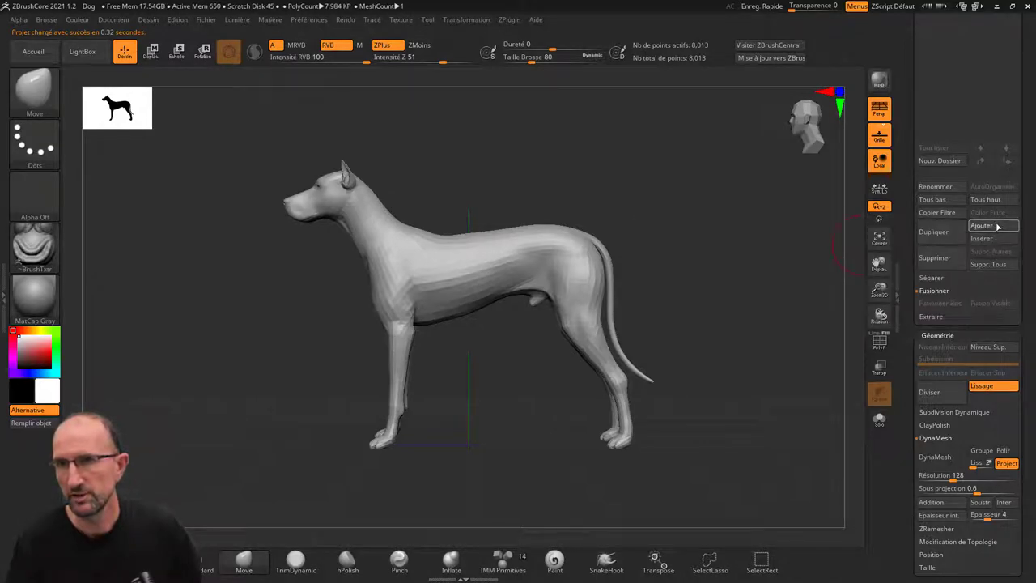
{"action": "left_click", "coordinate": [996, 227]}
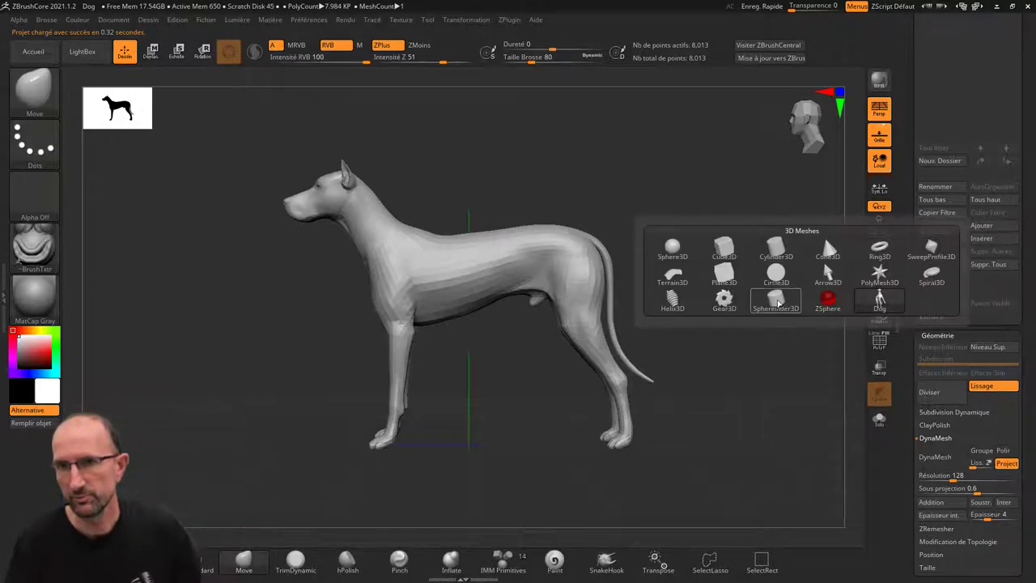
{"action": "left_click", "coordinate": [779, 300]}
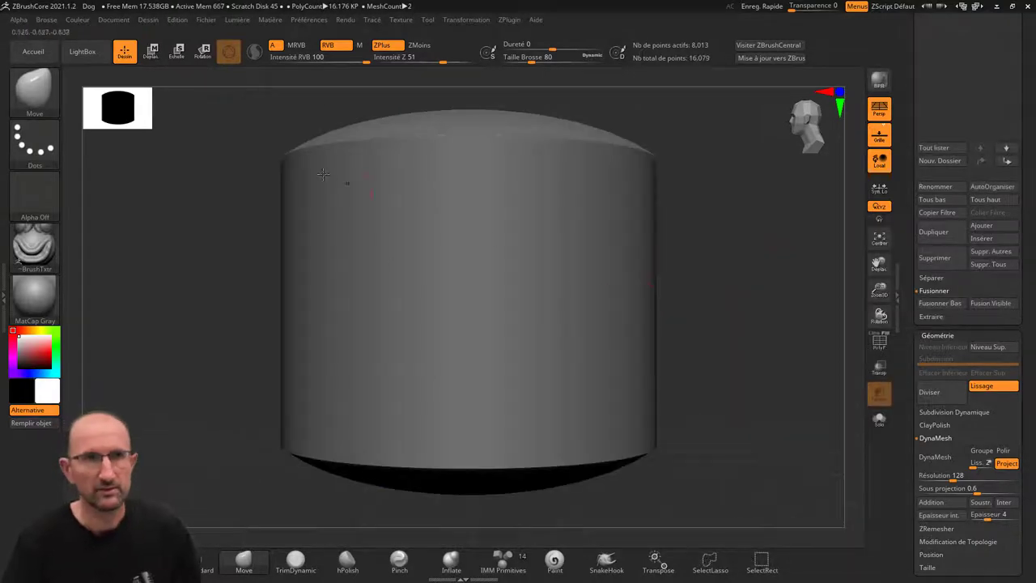
Step: Switch the gizmo to Move then Scale and make PM3D_Sphereinder3D1 the active subtool
{"action": "left_click", "coordinate": [150, 51]}
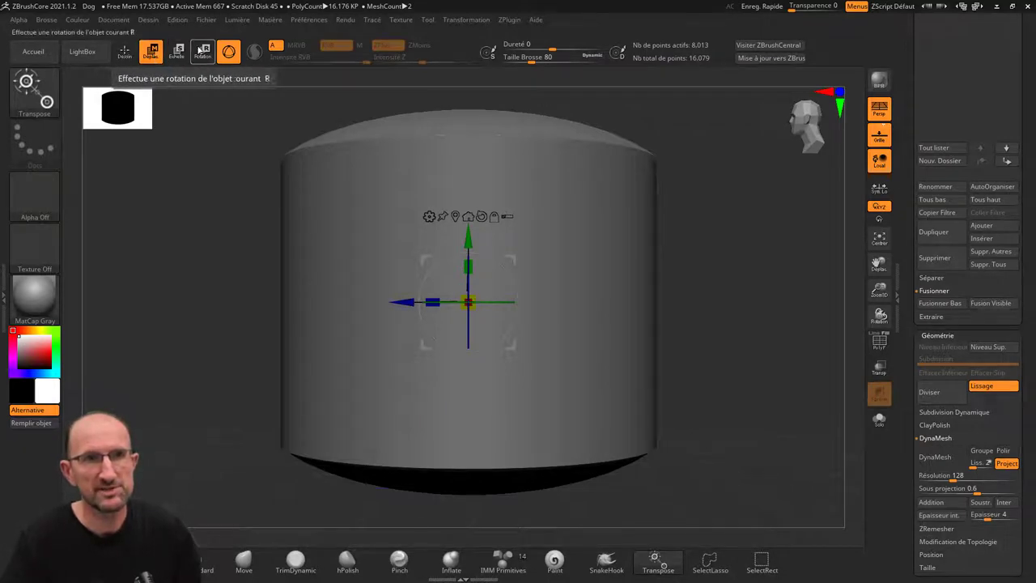
{"action": "left_click", "coordinate": [176, 51]}
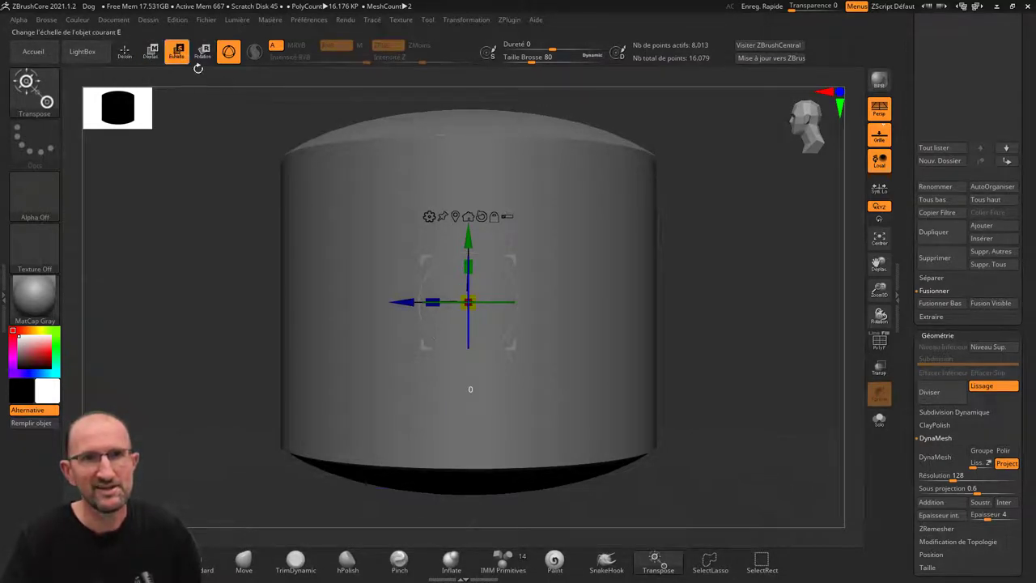
{"action": "left_click_drag", "start_coordinate": [689, 245], "coordinate": [703, 265]}
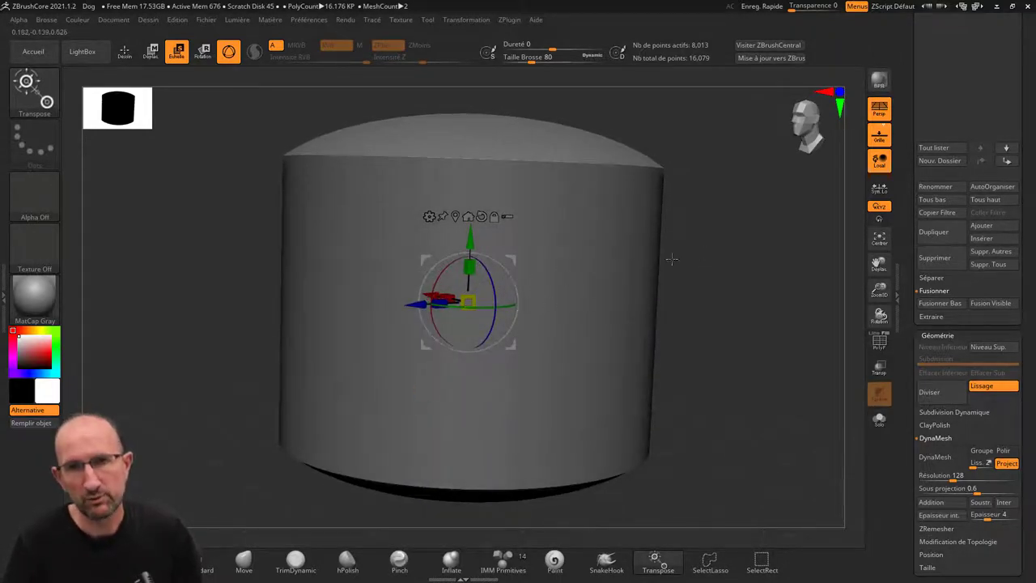
{"action": "mouse_move", "coordinate": [670, 259]}
{"action": "left_mouse_down"}
{"action": "mouse_move", "coordinate": [693, 259]}
{"action": "mouse_move", "coordinate": [677, 256]}
{"action": "mouse_move", "coordinate": [698, 276]}
{"action": "left_mouse_up"}
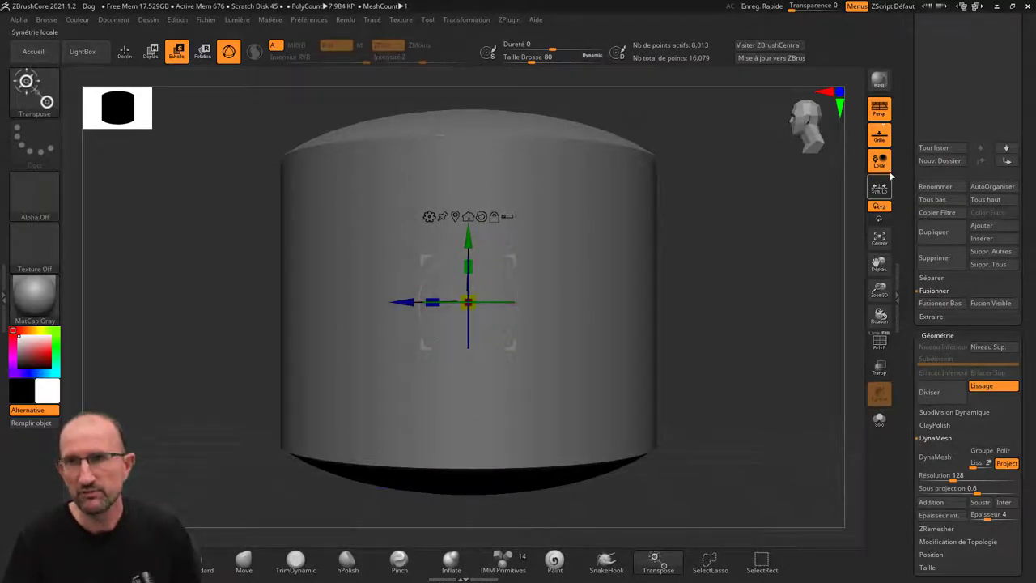
{"action": "left_click_drag", "start_coordinate": [904, 164], "coordinate": [904, 279]}
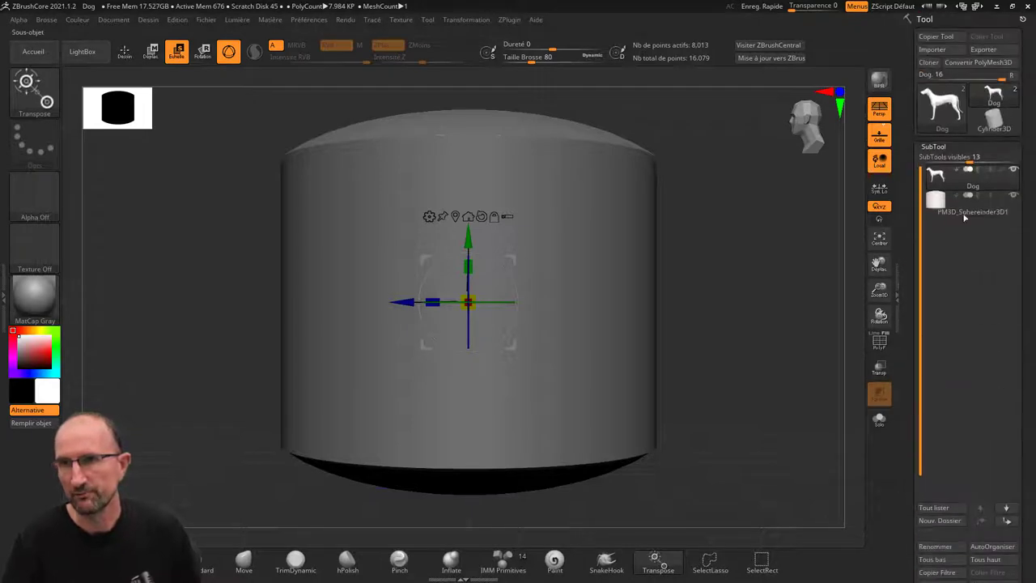
{"action": "left_click", "coordinate": [964, 215]}
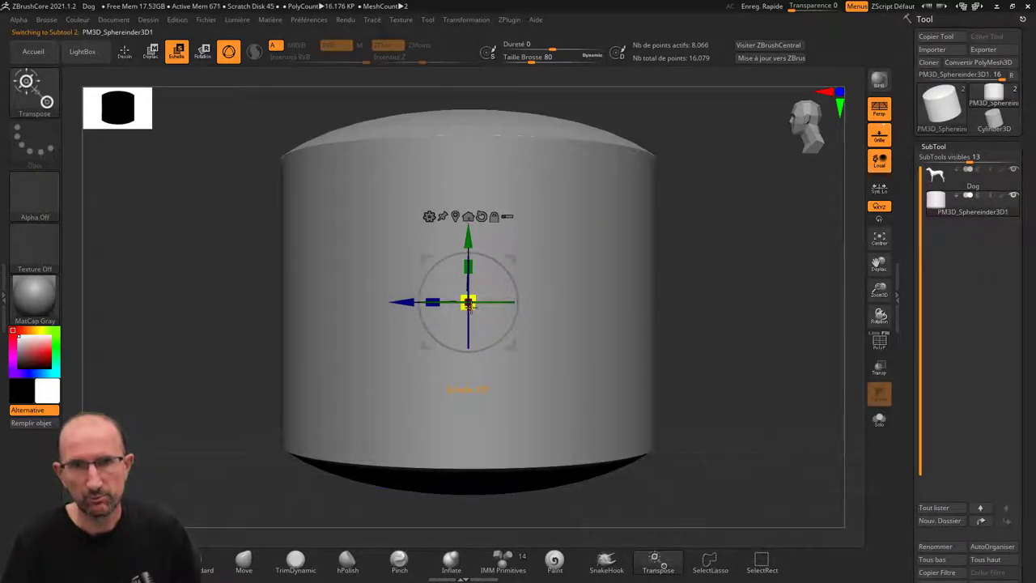
Step: Shrink the cylinder, rotate it upright into a capsule and shift it slightly along X
{"action": "left_click_drag", "start_coordinate": [470, 304], "coordinate": [346, 229]}
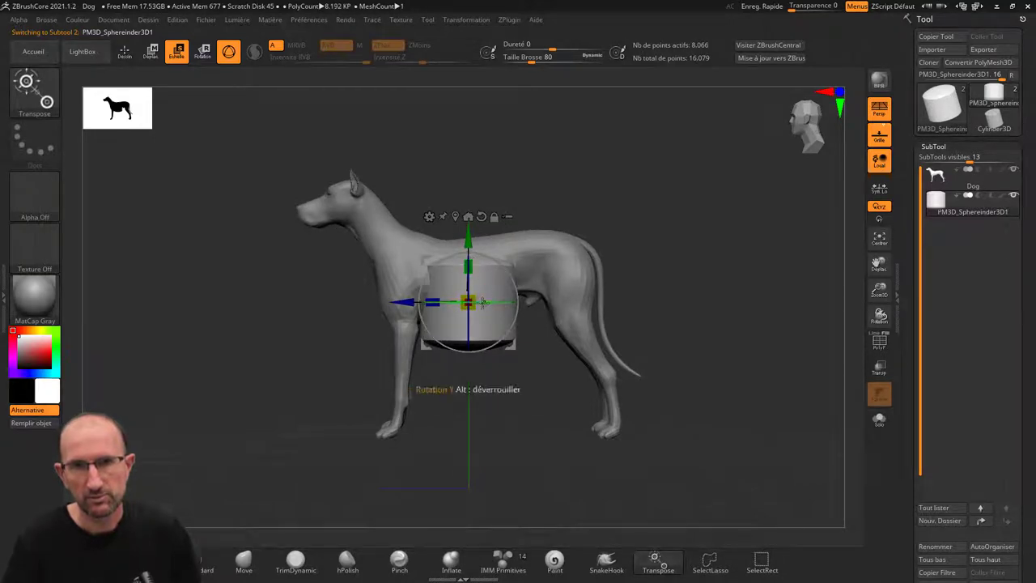
{"action": "left_click_drag", "start_coordinate": [469, 301], "coordinate": [476, 207]}
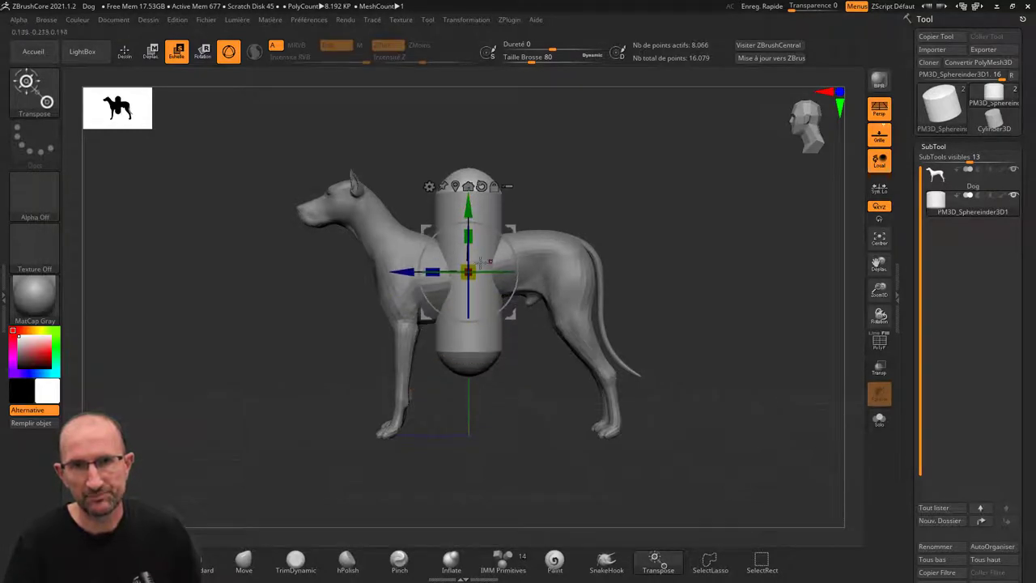
{"action": "left_click_drag", "start_coordinate": [405, 272], "coordinate": [415, 264]}
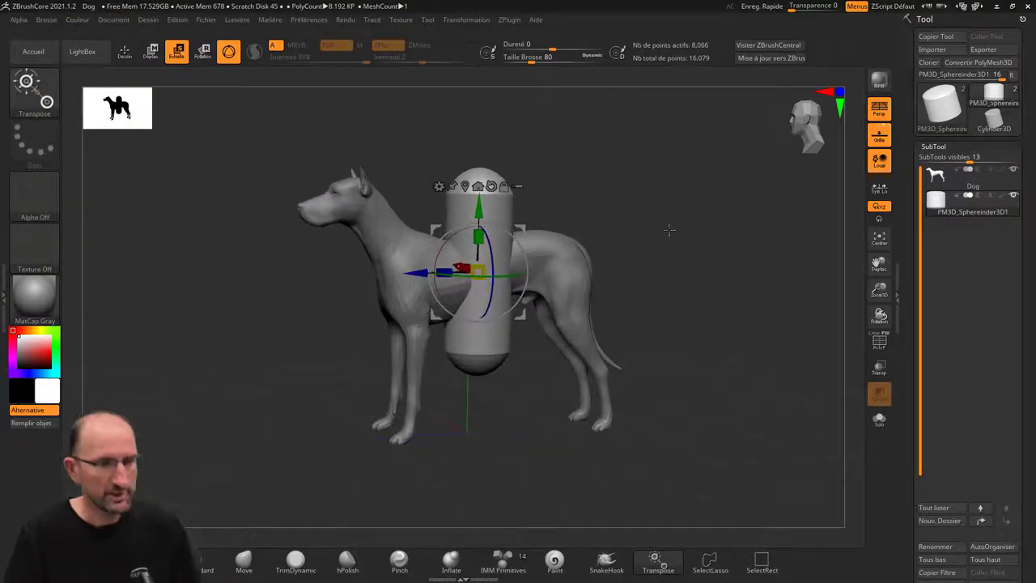
Step: Make Dog active and pull its chest toward the capsule with the Move brush
{"action": "left_click", "coordinate": [548, 251], "text": "alt"}
{"action": "left_click", "coordinate": [406, 267], "text": "alt"}
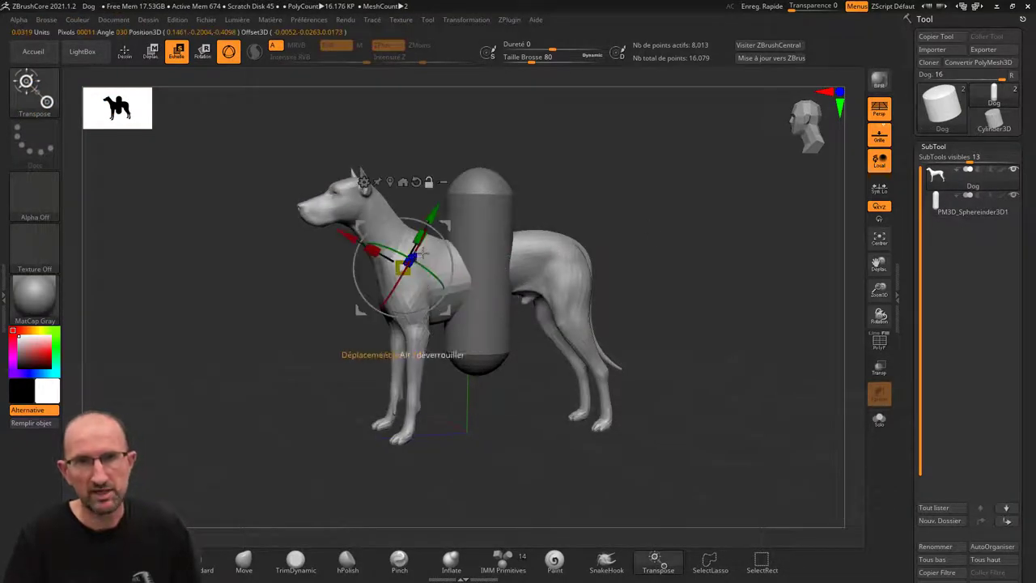
{"action": "left_click", "coordinate": [494, 279], "text": "alt"}
{"action": "left_click", "coordinate": [534, 237], "text": "alt"}
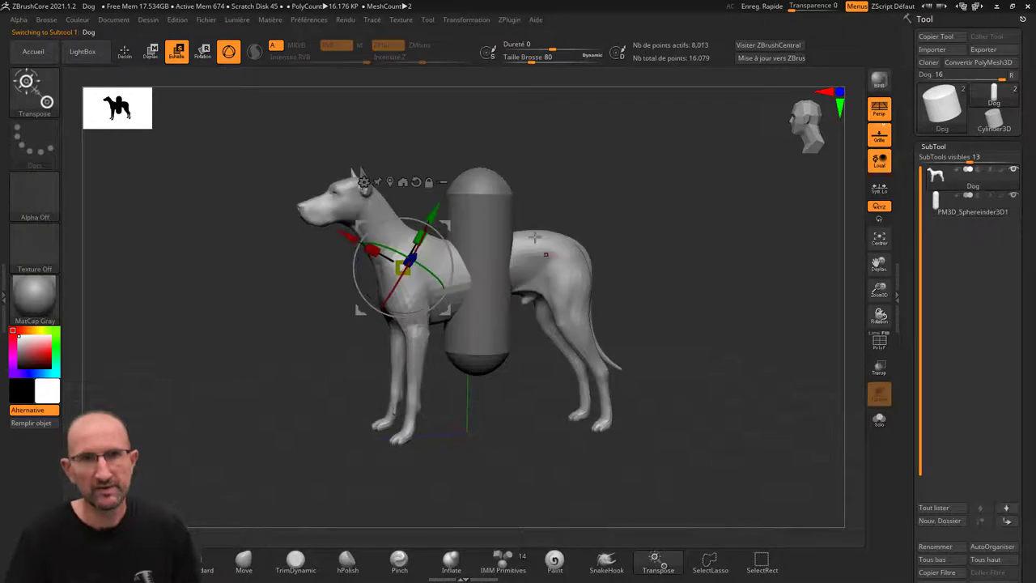
{"action": "left_click_drag", "start_coordinate": [198, 98], "coordinate": [235, 100]}
{"action": "left_click", "coordinate": [124, 51]}
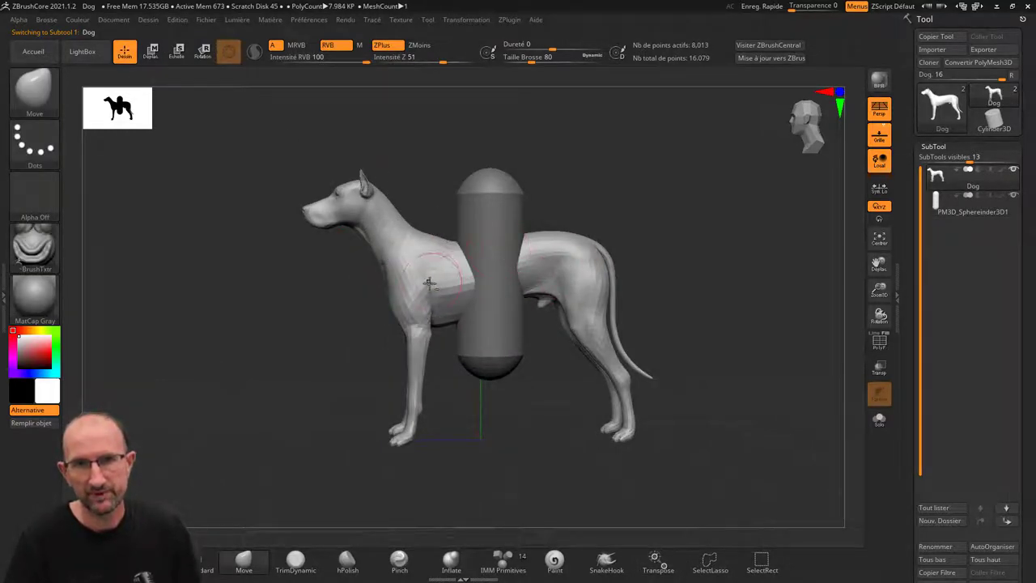
{"action": "left_click_drag", "start_coordinate": [429, 282], "coordinate": [446, 280]}
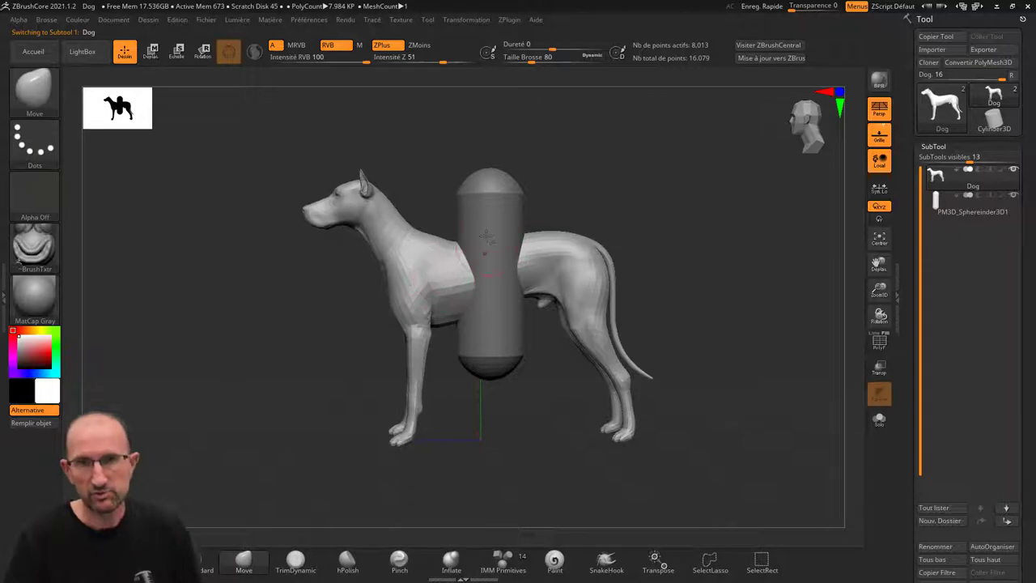
{"action": "left_click_drag", "start_coordinate": [626, 209], "coordinate": [615, 217]}
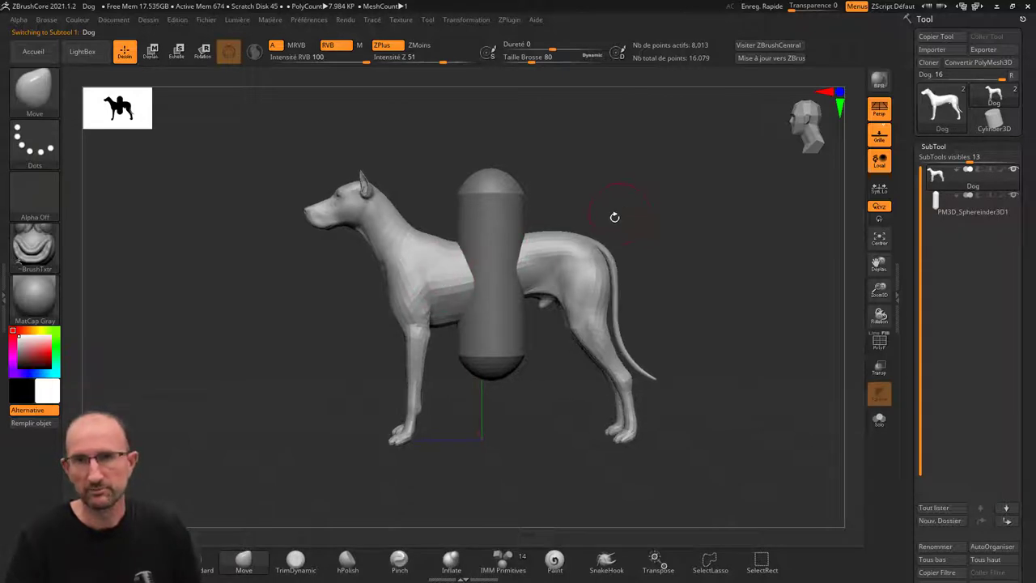
{"action": "left_click", "coordinate": [513, 232], "text": "alt"}
{"action": "left_click", "coordinate": [542, 255], "text": "alt"}
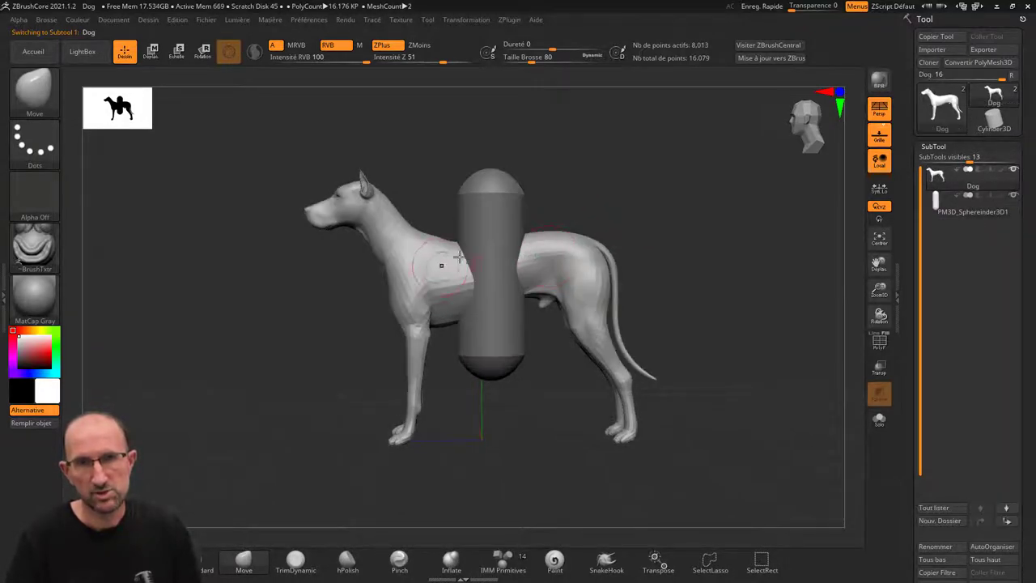
{"action": "left_click", "coordinate": [501, 203], "text": "alt"}
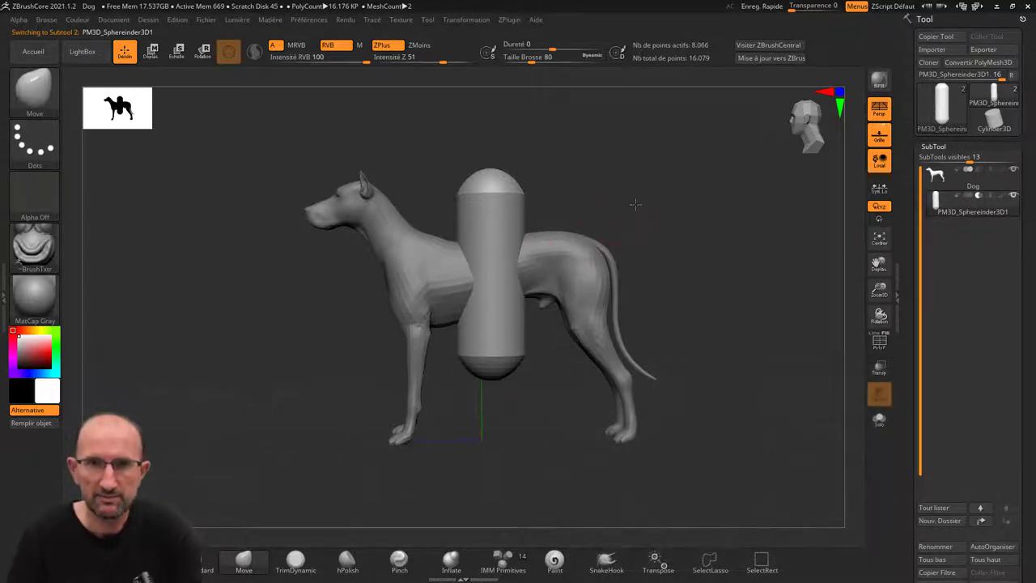
Step: Make Dog the active subtool and scroll the Tool tray to the Geometry/DynaMesh section
{"action": "left_click_drag", "start_coordinate": [635, 204], "coordinate": [653, 204]}
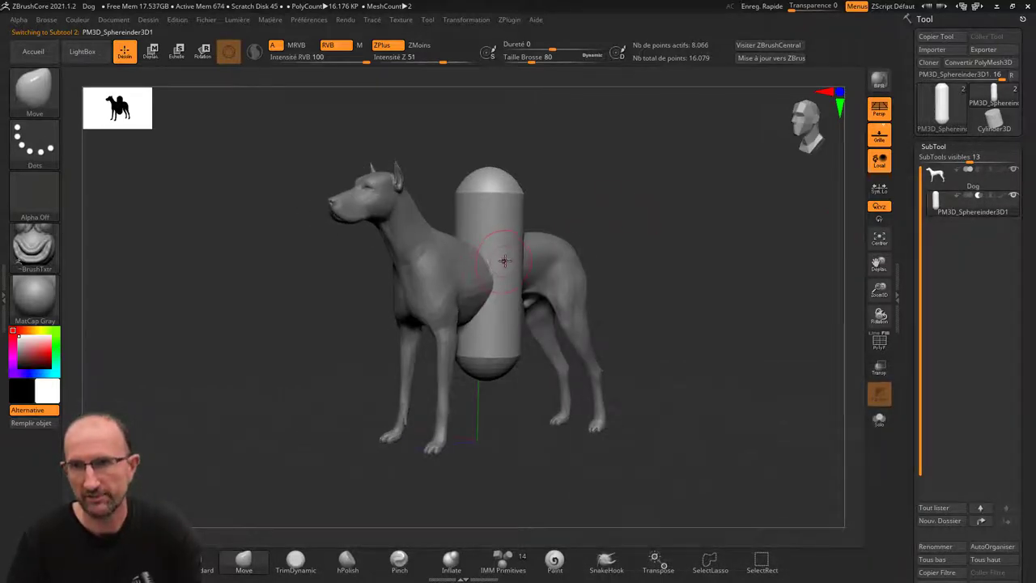
{"action": "left_click", "coordinate": [937, 174]}
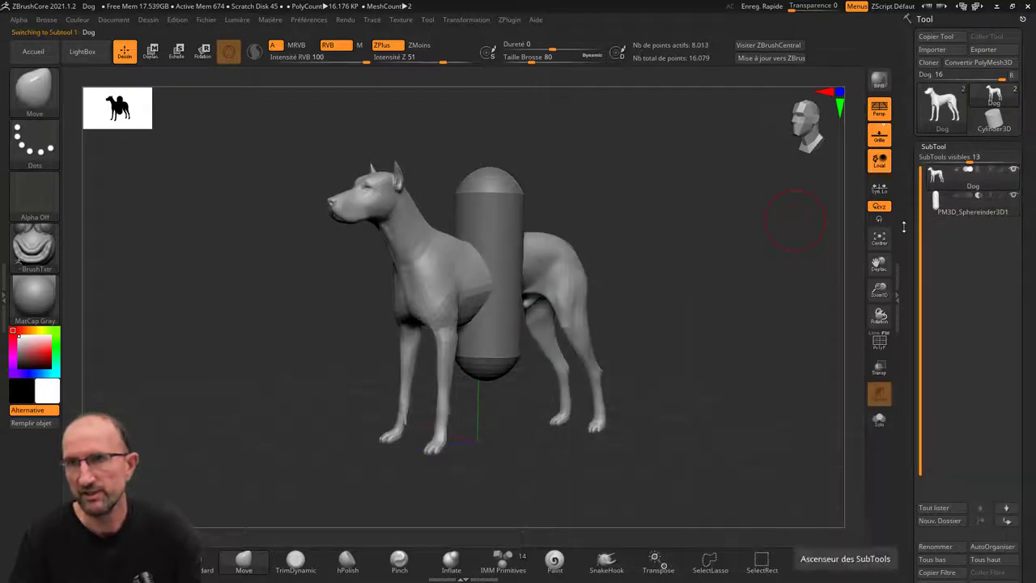
{"action": "left_click_drag", "start_coordinate": [908, 267], "coordinate": [910, 141]}
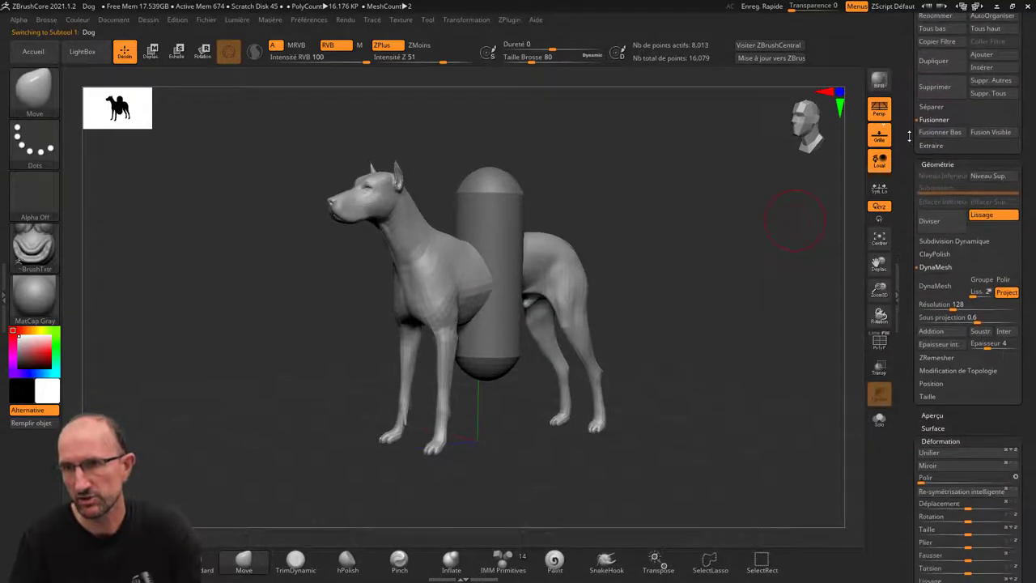
{"action": "scroll", "coordinate": [910, 141], "scroll_direction": "down", "scroll_amount": 1}
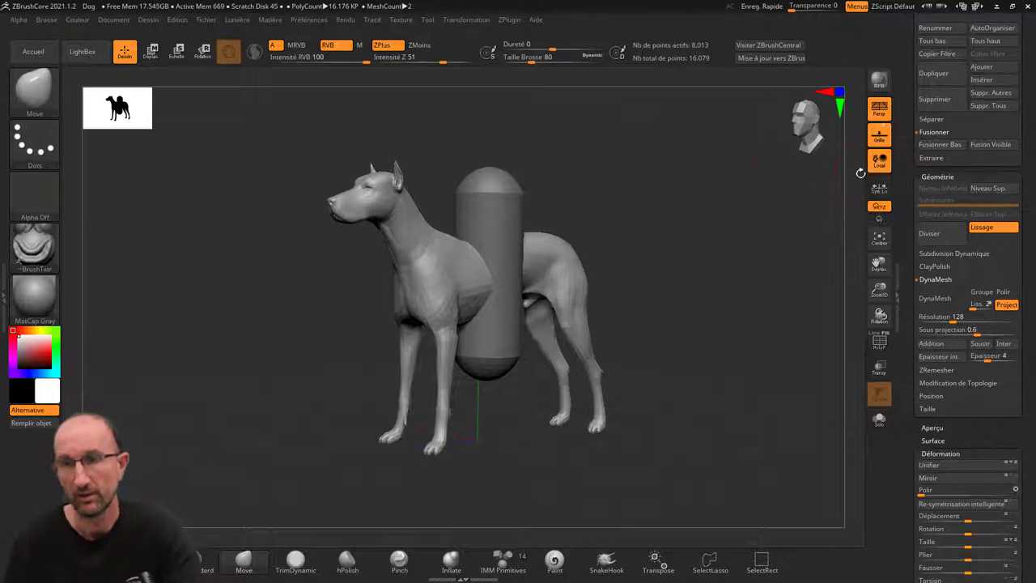
{"action": "left_click_drag", "start_coordinate": [904, 207], "coordinate": [905, 187]}
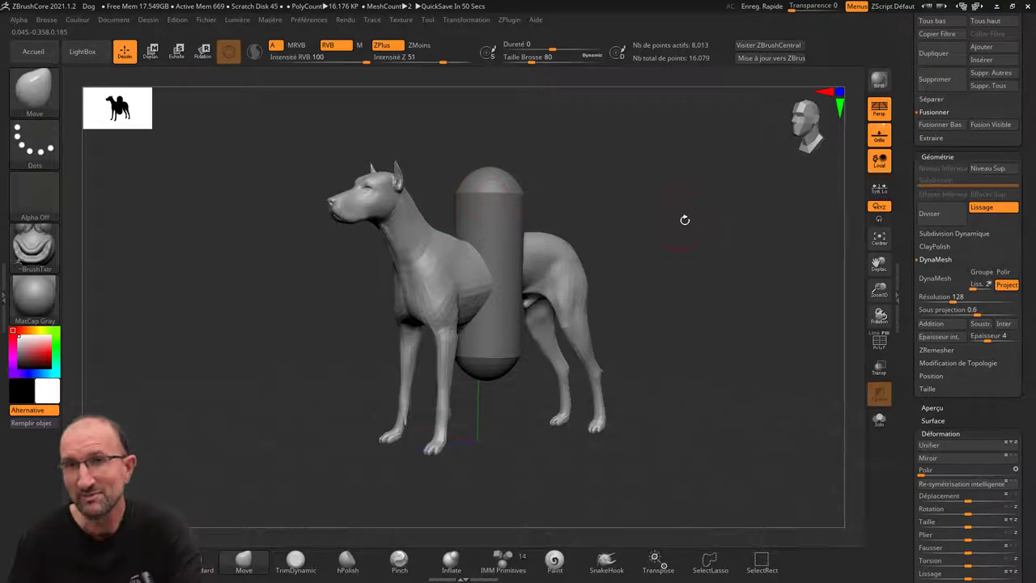
{"action": "left_click_drag", "start_coordinate": [685, 219], "coordinate": [671, 216]}
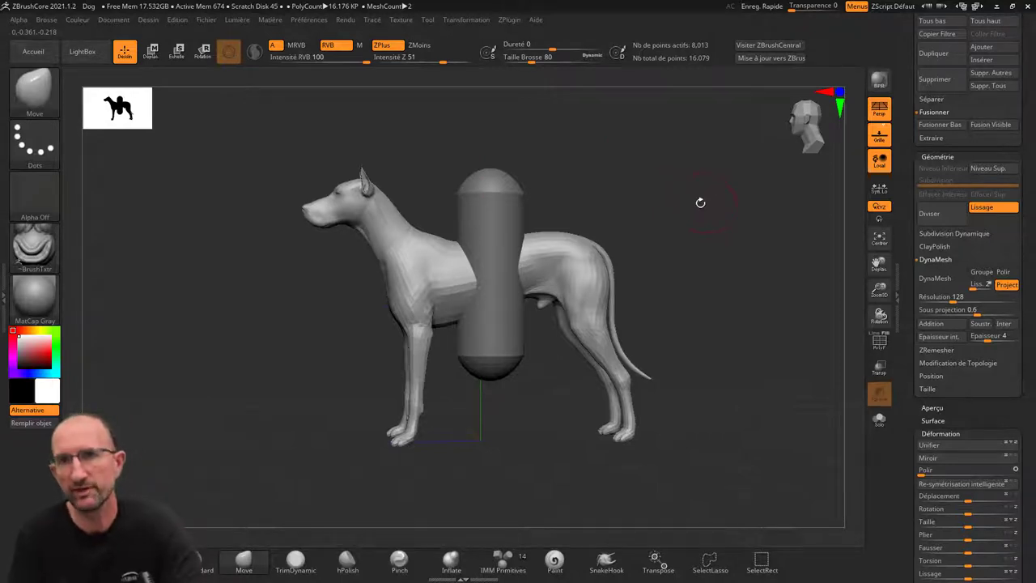
{"action": "left_click_drag", "start_coordinate": [701, 203], "coordinate": [738, 209]}
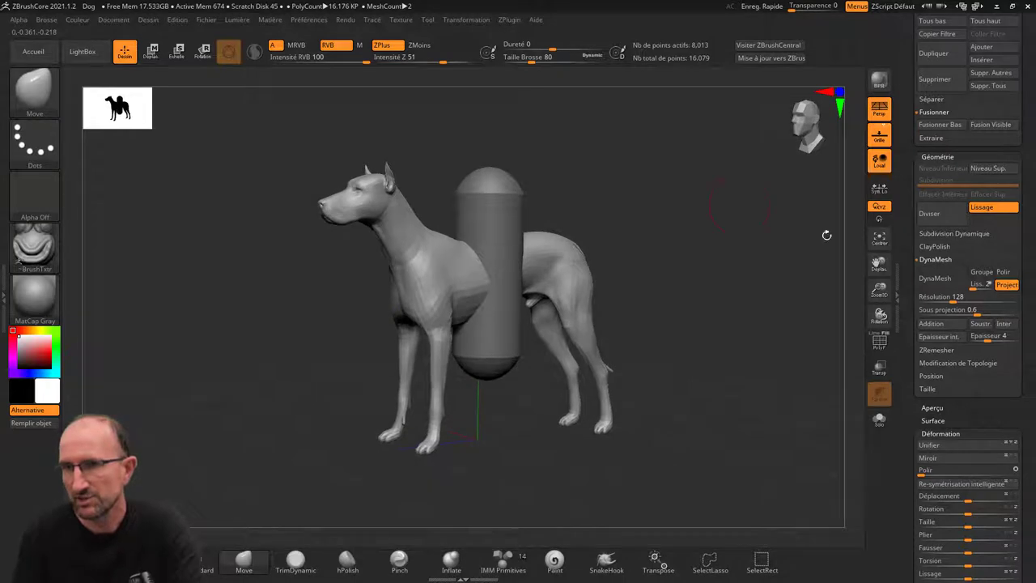
Step: DynaMesh the Dog subtool and Merge Down the capsule into it, confirming with OK
{"action": "left_click", "coordinate": [923, 284]}
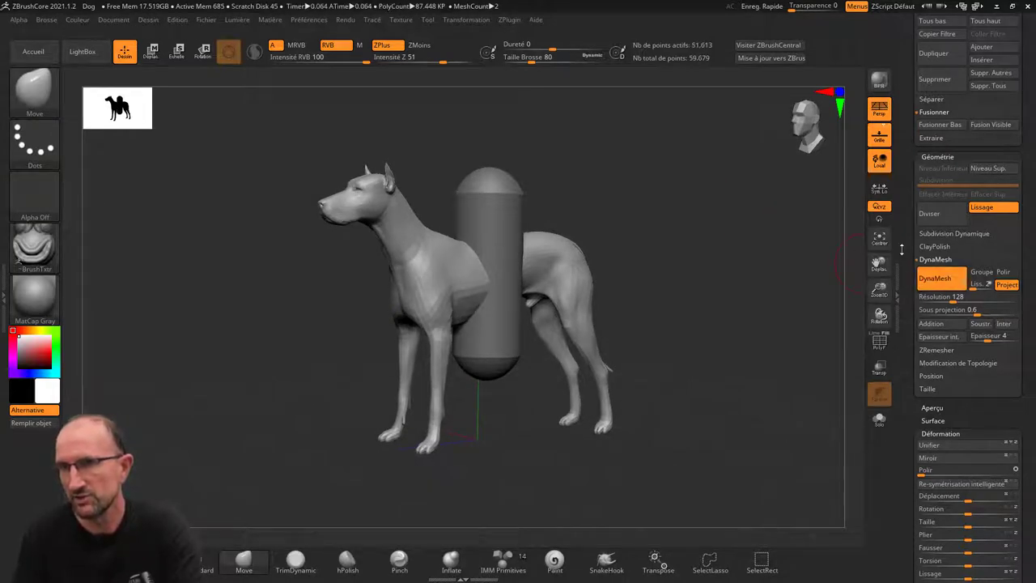
{"action": "scroll", "coordinate": [906, 173], "scroll_direction": "up", "scroll_amount": 5}
{"action": "scroll", "coordinate": [906, 173], "scroll_direction": "up", "scroll_amount": 5}
{"action": "scroll", "coordinate": [906, 173], "scroll_direction": "up", "scroll_amount": 5}
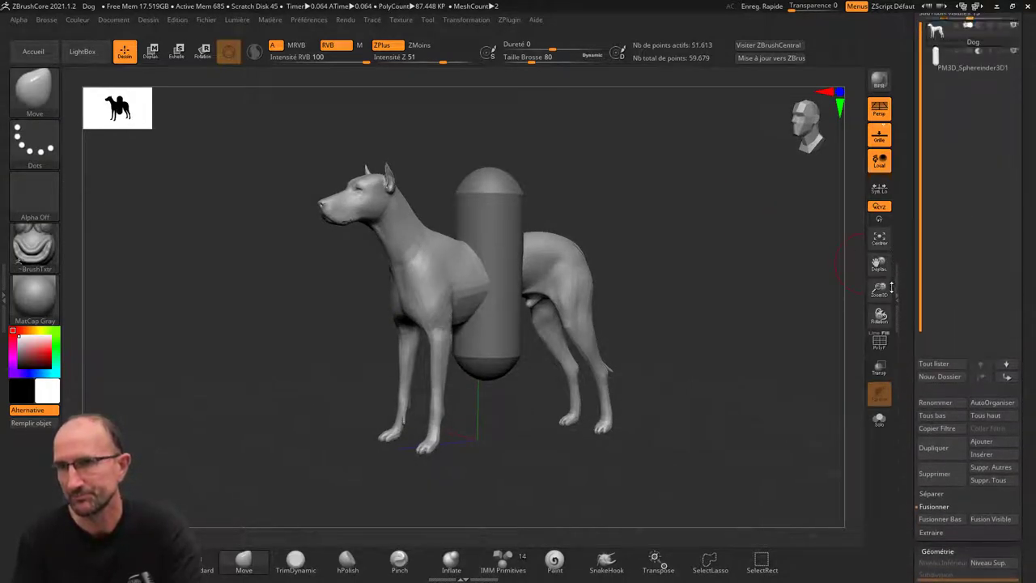
{"action": "scroll", "coordinate": [906, 173], "scroll_direction": "up", "scroll_amount": 5}
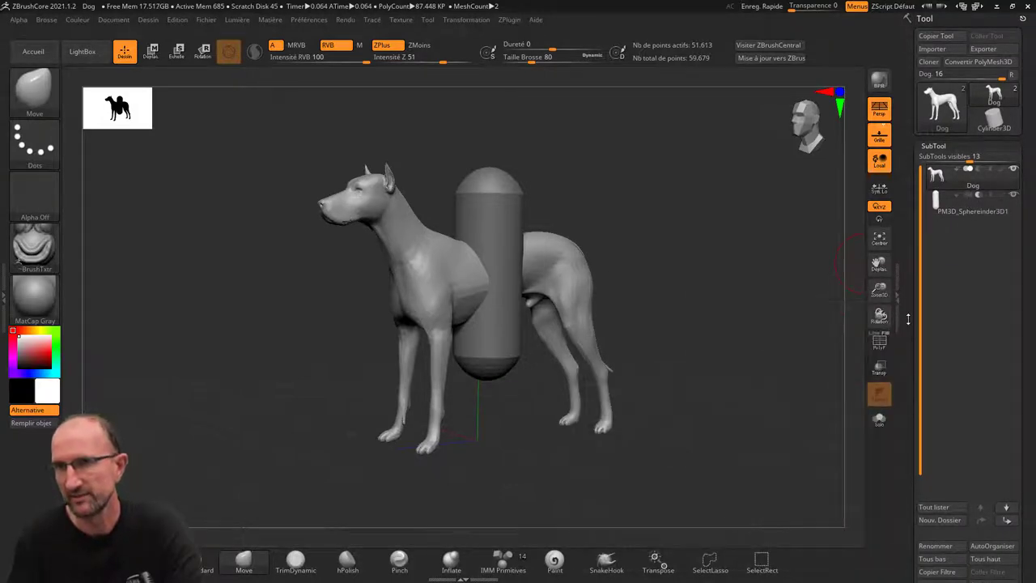
{"action": "scroll", "coordinate": [923, 231], "scroll_direction": "down", "scroll_amount": 3}
{"action": "scroll", "coordinate": [921, 226], "scroll_direction": "down", "scroll_amount": 2}
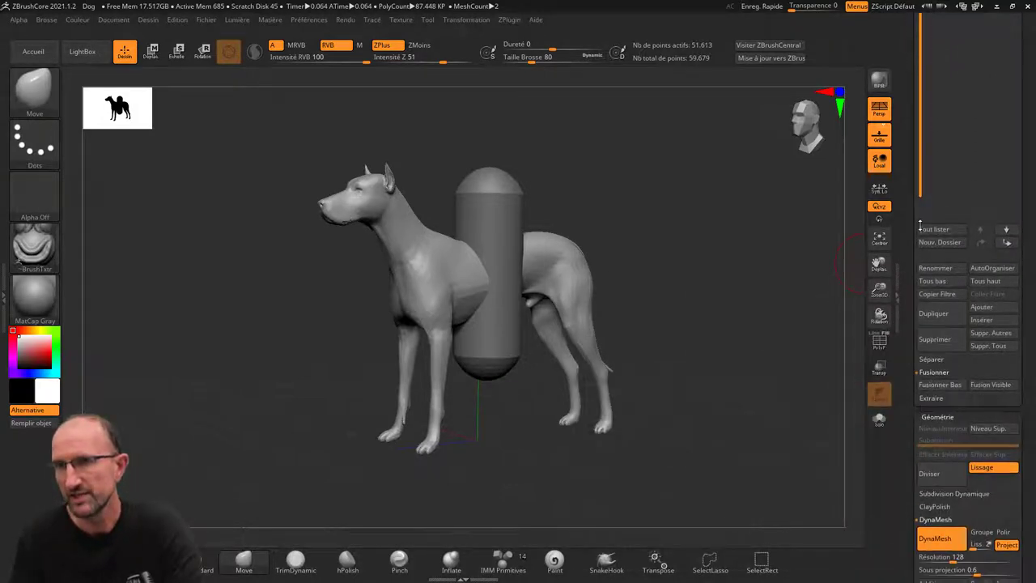
{"action": "left_click", "coordinate": [942, 386]}
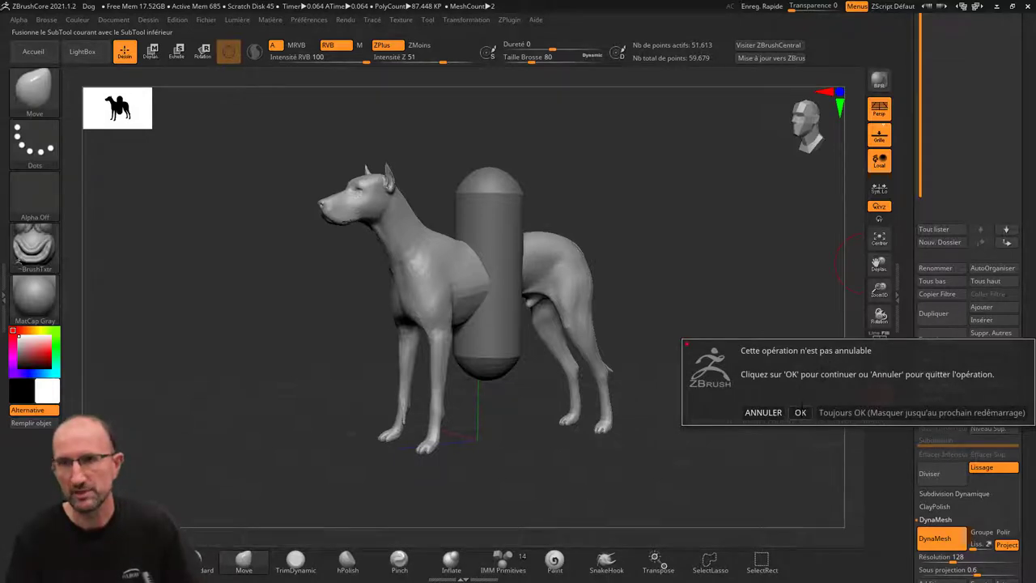
{"action": "left_click", "coordinate": [800, 412]}
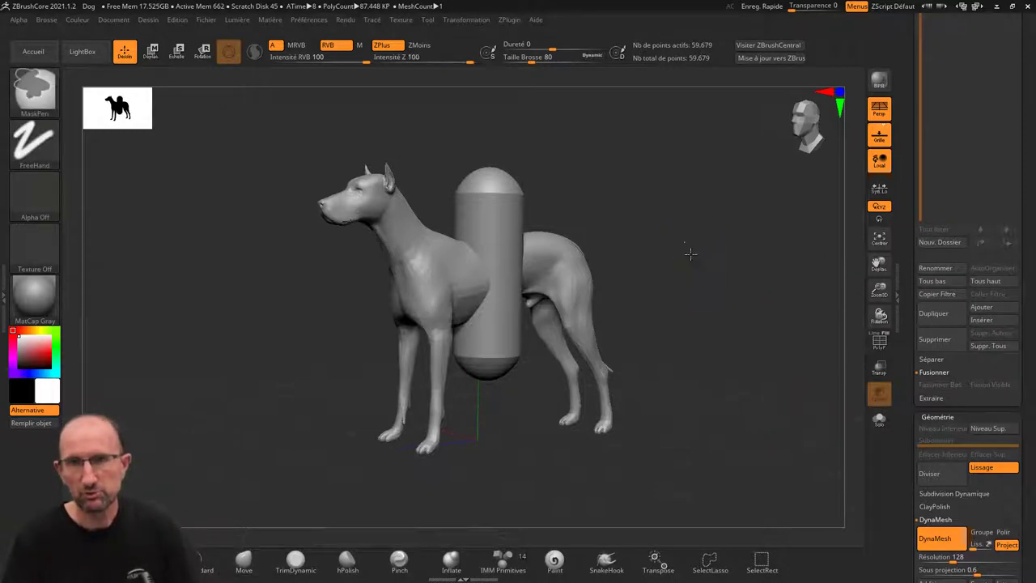
Step: Re-DynaMesh with a Ctrl-drag so the capsule subtracts from the dog's midsection, then inspect the gap
{"action": "mouse_move", "coordinate": [687, 251]}
{"action": "left_mouse_down", "text": "ctrl"}
{"action": "mouse_move", "coordinate": [721, 300]}
{"action": "mouse_move", "coordinate": [689, 288]}
{"action": "mouse_move", "coordinate": [697, 260]}
{"action": "left_mouse_up", "text": "ctrl"}
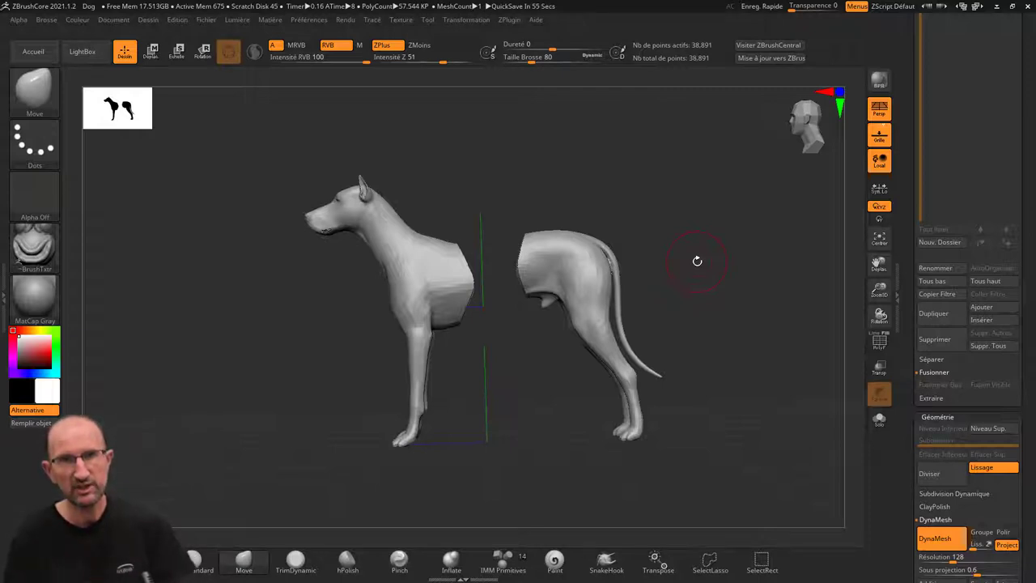
{"action": "mouse_move", "coordinate": [644, 225]}
{"action": "left_mouse_down"}
{"action": "mouse_move", "coordinate": [578, 194]}
{"action": "mouse_move", "coordinate": [623, 201]}
{"action": "left_mouse_up"}
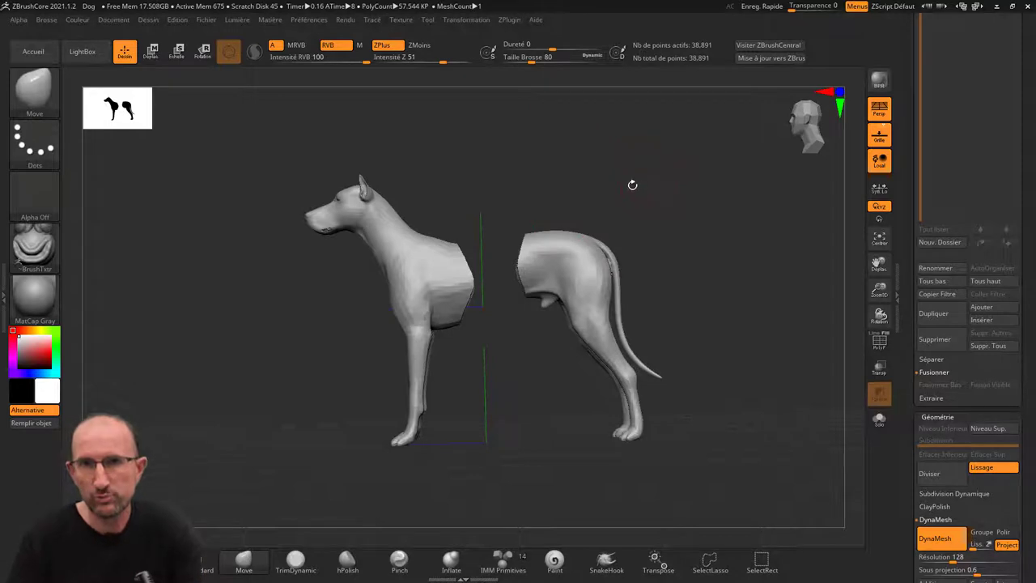
{"action": "left_click_drag", "start_coordinate": [631, 183], "coordinate": [658, 189]}
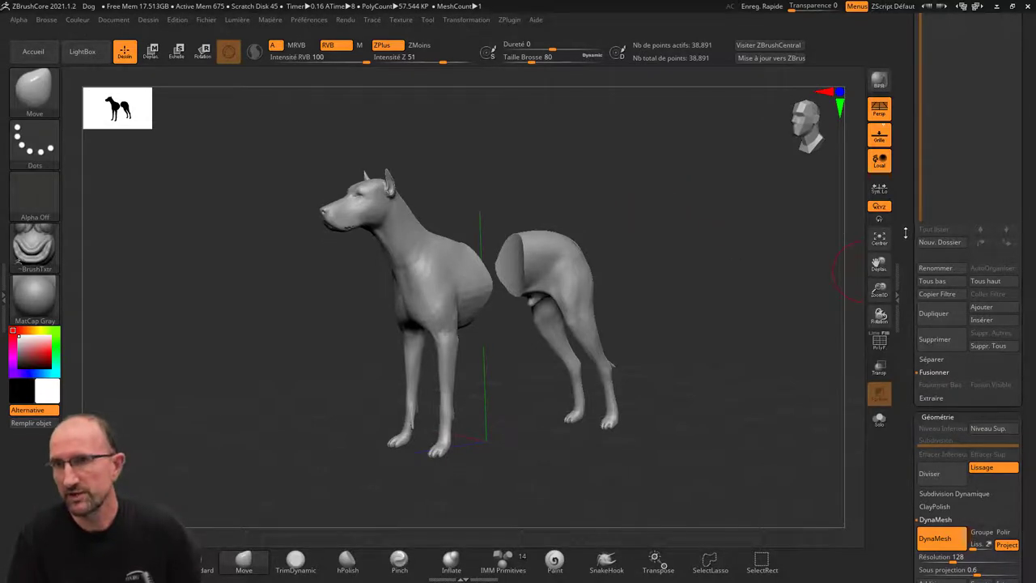
{"action": "scroll", "coordinate": [963, 243], "scroll_direction": "up", "scroll_amount": 6}
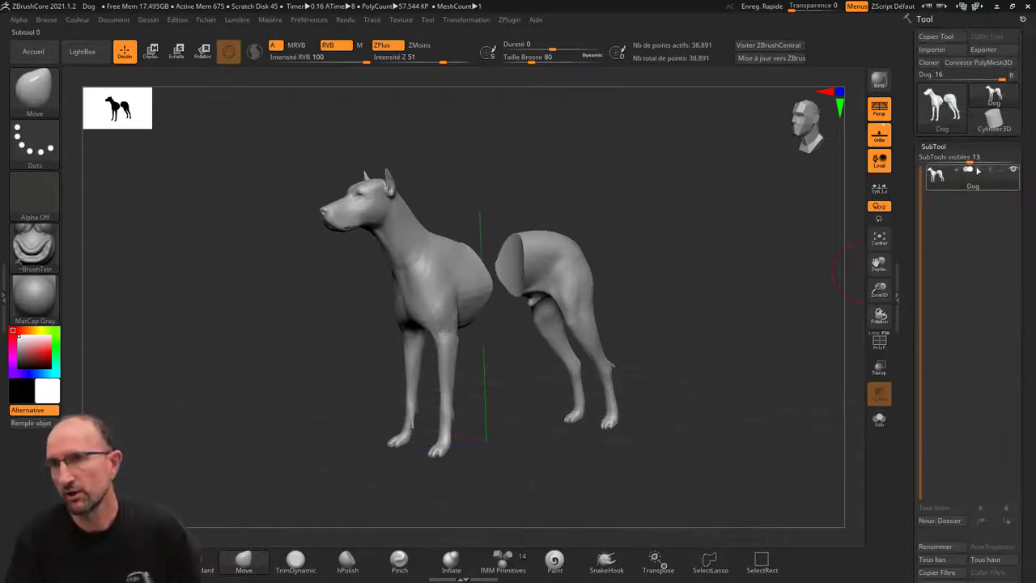
{"action": "mouse_move", "coordinate": [947, 246]}
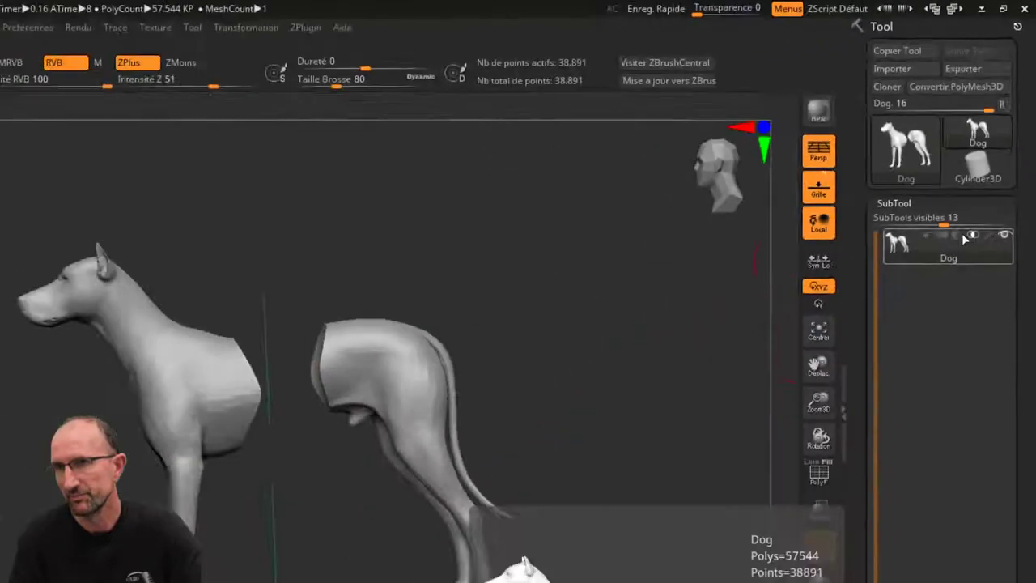
{"action": "scroll", "coordinate": [906, 235], "scroll_direction": "down", "scroll_amount": 5}
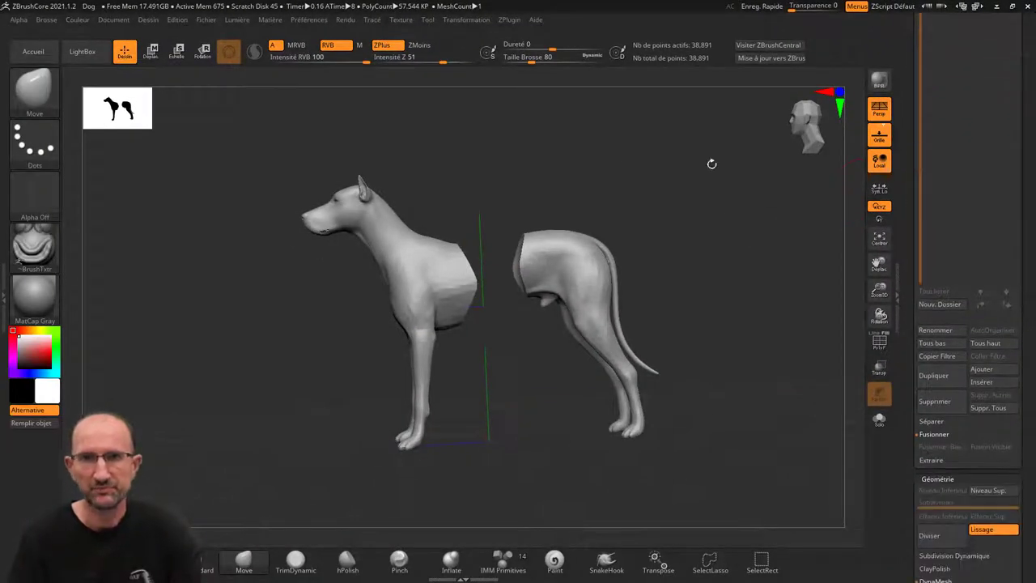
Step: Reload the Dog.ZPR project from LightBox, answering Non to saving
{"action": "left_click", "coordinate": [82, 51]}
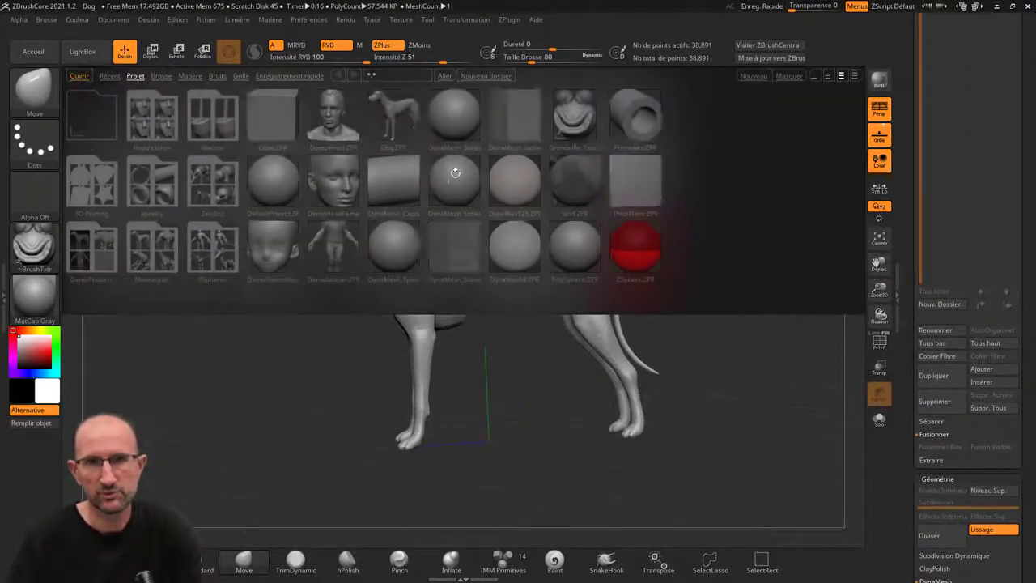
{"action": "double_click", "coordinate": [396, 122]}
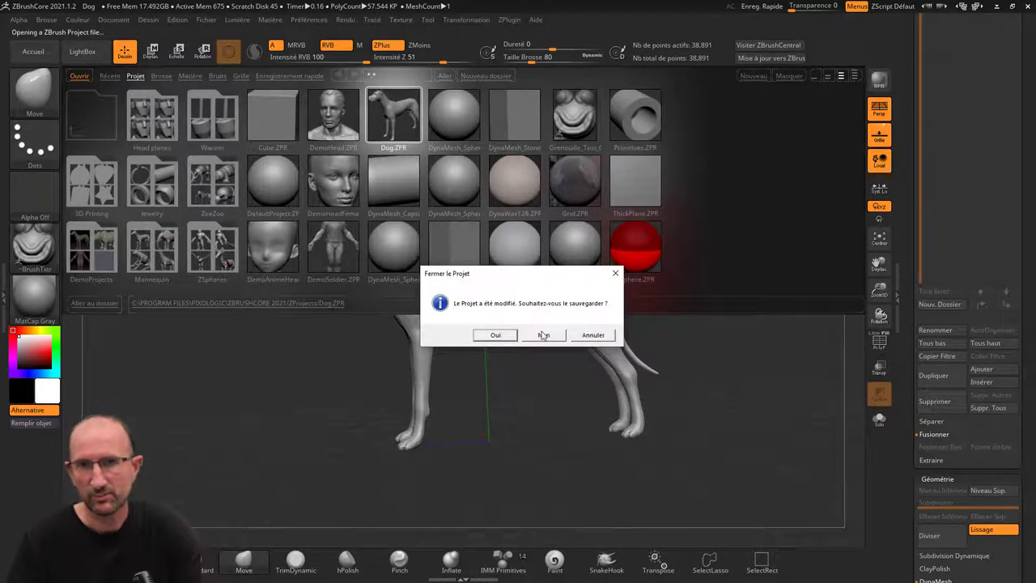
{"action": "left_click", "coordinate": [543, 334]}
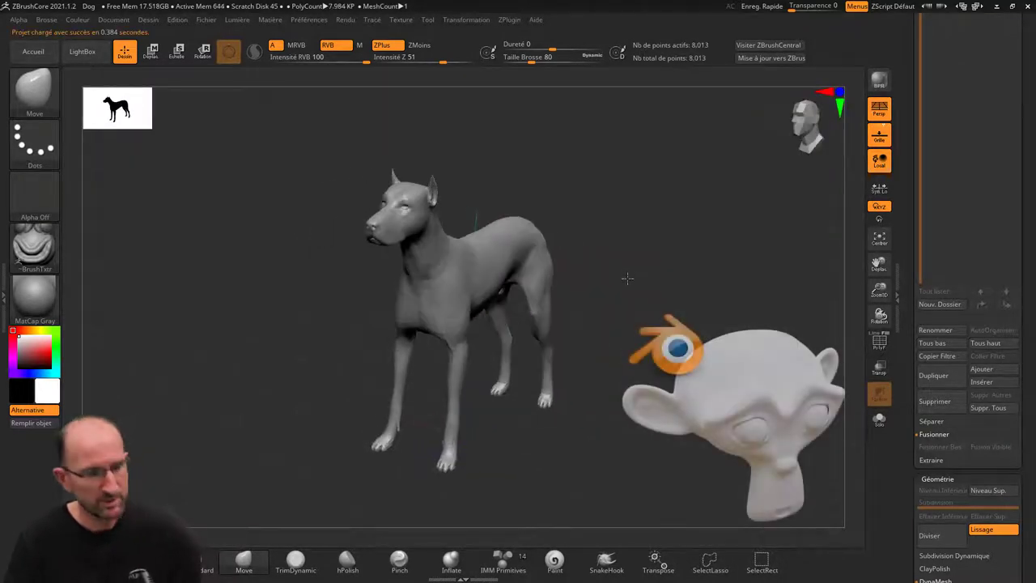
Step: Turn the dog to side profile, isolate its mid-body, then unhide the rest
{"action": "left_click_drag", "start_coordinate": [628, 278], "coordinate": [599, 278], "text": "shift"}
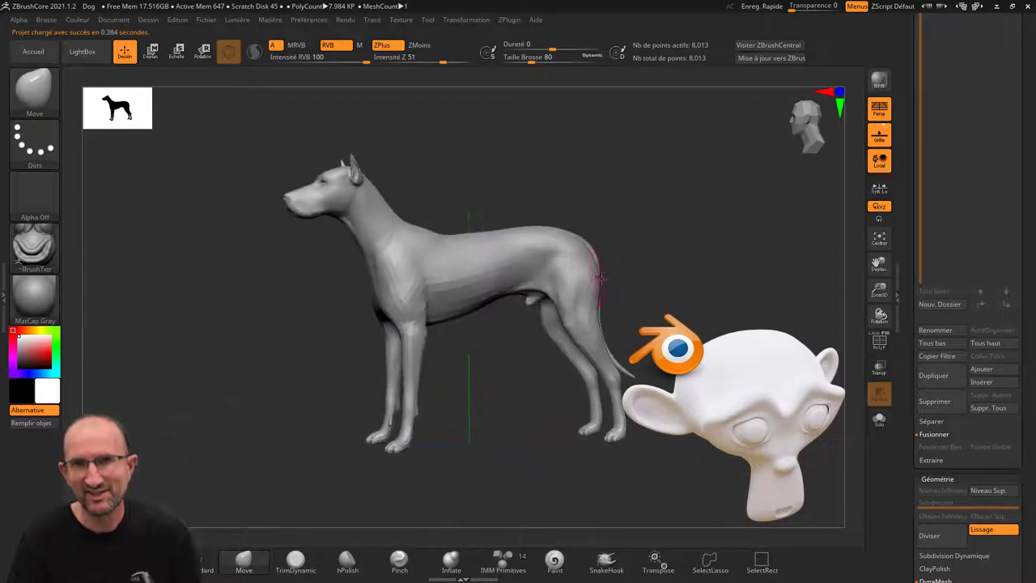
{"action": "left_click_drag", "start_coordinate": [662, 291], "coordinate": [654, 283], "text": "shift"}
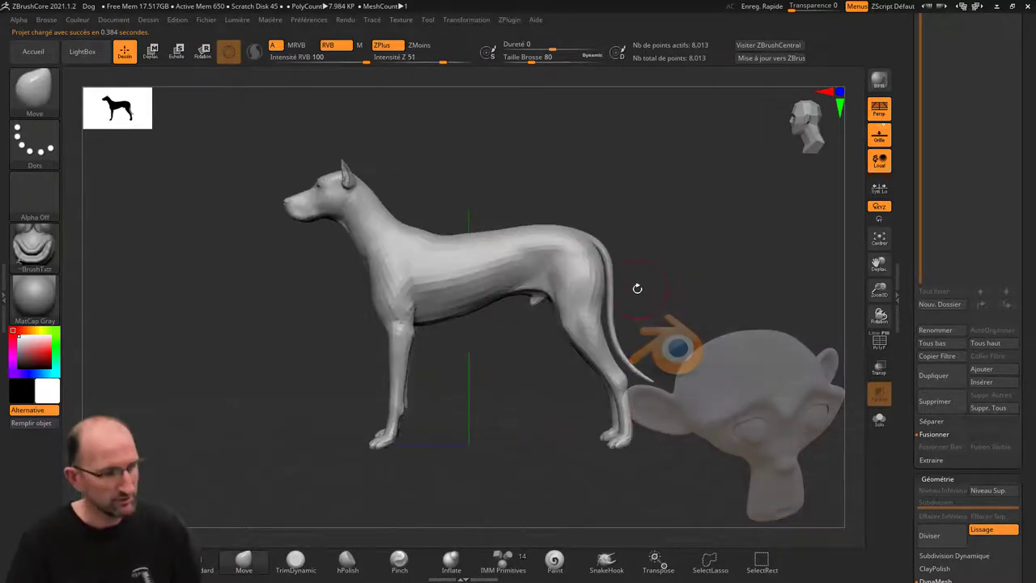
{"action": "left_click_drag", "start_coordinate": [447, 200], "coordinate": [500, 344], "text": "ctrl+shift"}
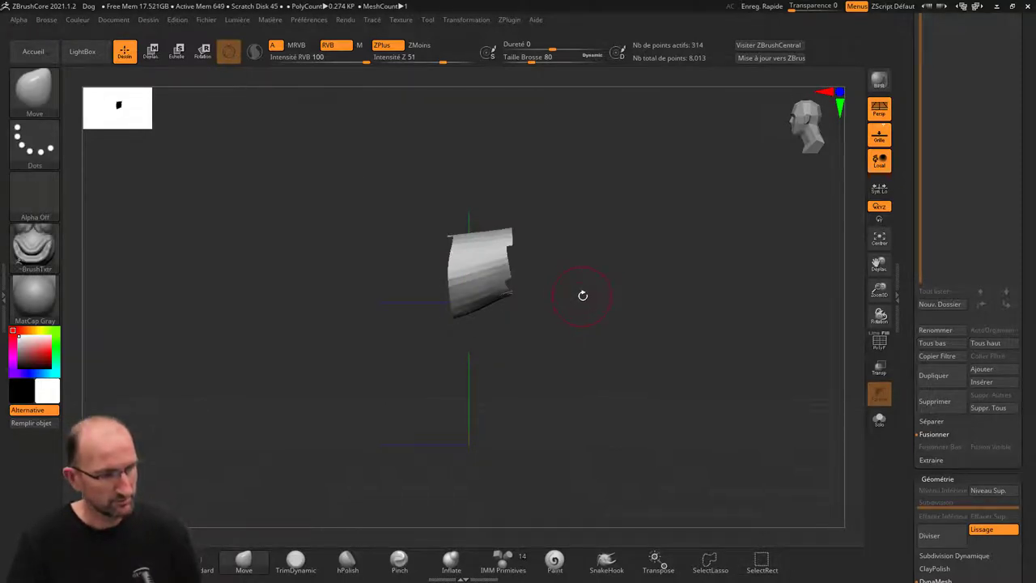
{"action": "left_click", "coordinate": [619, 288], "text": "ctrl+shift"}
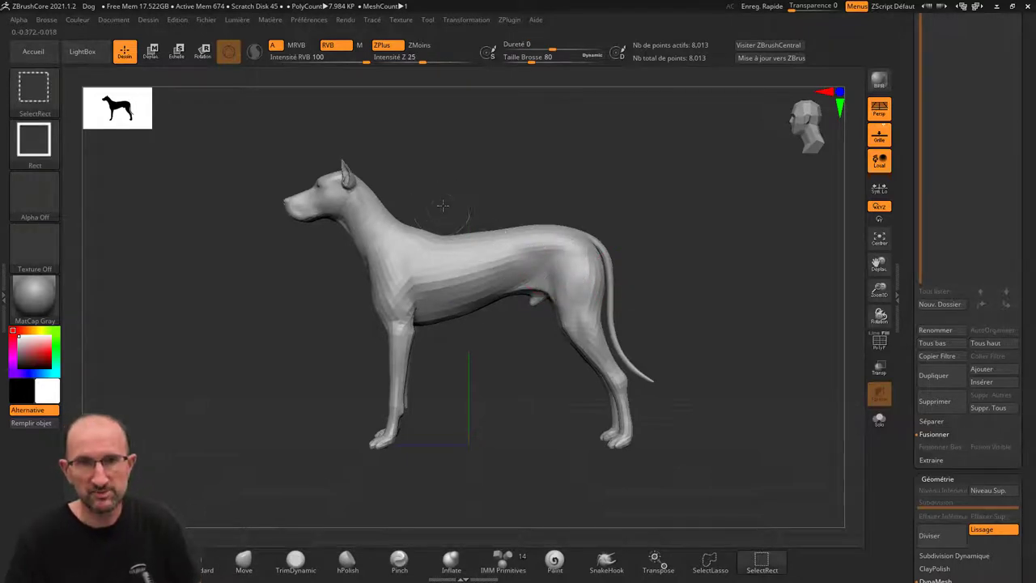
Step: Hide the dog's mid-body section, then rejoin the front and rear halves into one body
{"action": "left_click_drag", "start_coordinate": [443, 205], "coordinate": [495, 325], "text": "ctrl+shift"}
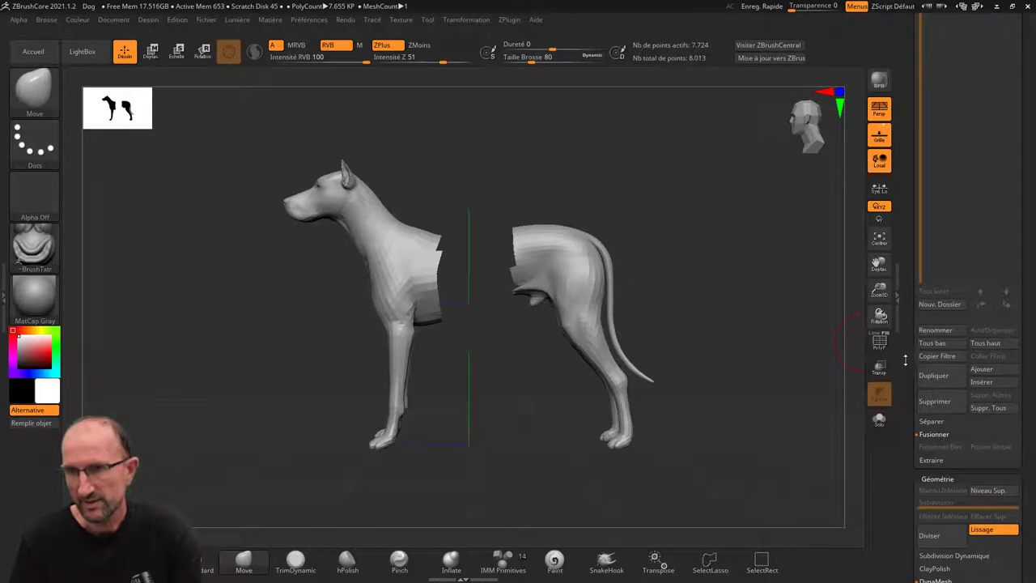
{"action": "scroll", "coordinate": [930, 340], "scroll_direction": "down", "scroll_amount": 1}
{"action": "scroll", "coordinate": [931, 315], "scroll_direction": "down", "scroll_amount": 2}
{"action": "scroll", "coordinate": [931, 283], "scroll_direction": "down", "scroll_amount": 2}
{"action": "scroll", "coordinate": [929, 256], "scroll_direction": "down", "scroll_amount": 2}
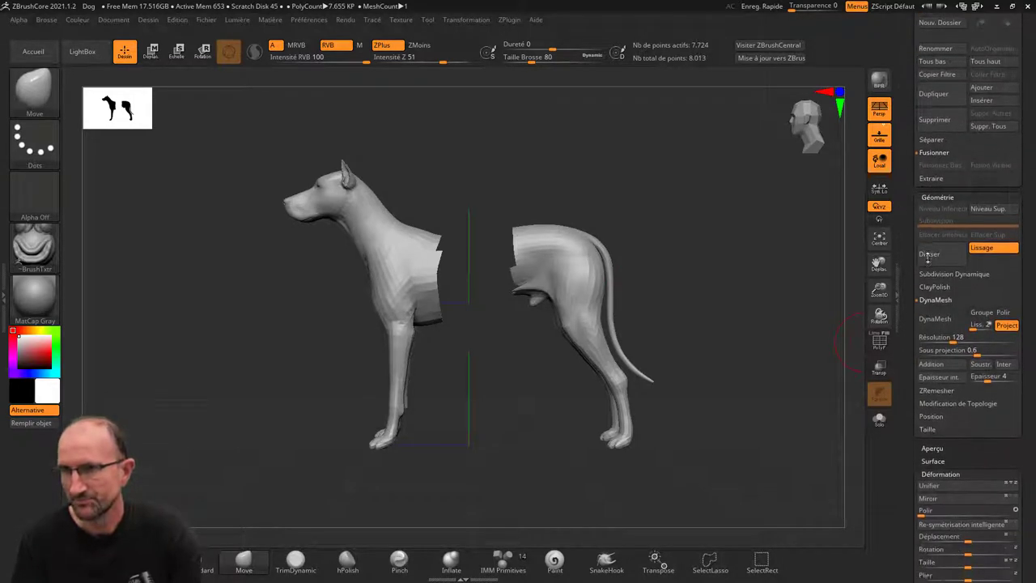
{"action": "scroll", "coordinate": [928, 256], "scroll_direction": "down", "scroll_amount": 1}
{"action": "scroll", "coordinate": [919, 227], "scroll_direction": "down", "scroll_amount": 1}
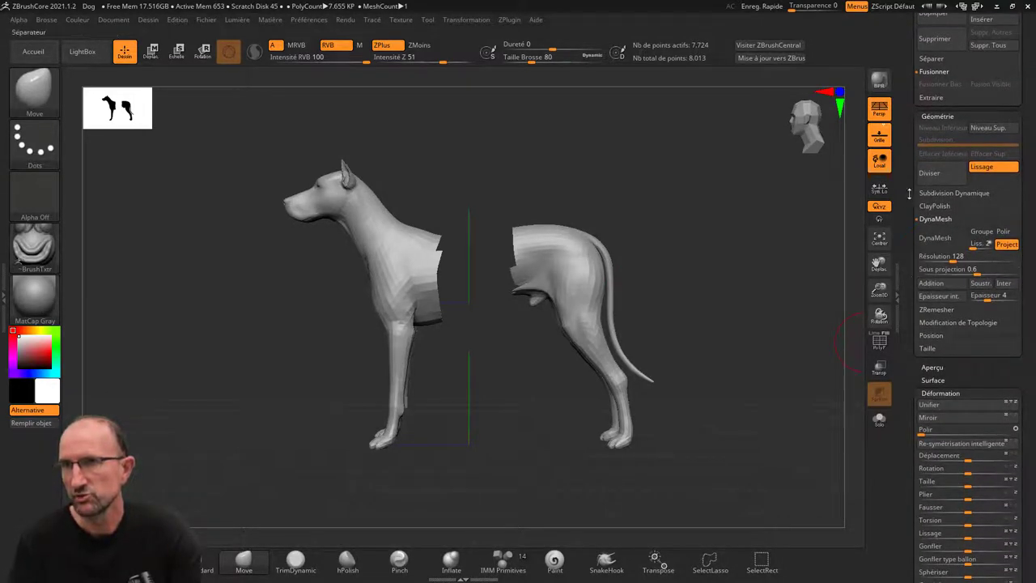
{"action": "scroll", "coordinate": [904, 124], "scroll_direction": "up", "scroll_amount": 1}
{"action": "scroll", "coordinate": [904, 123], "scroll_direction": "up", "scroll_amount": 1}
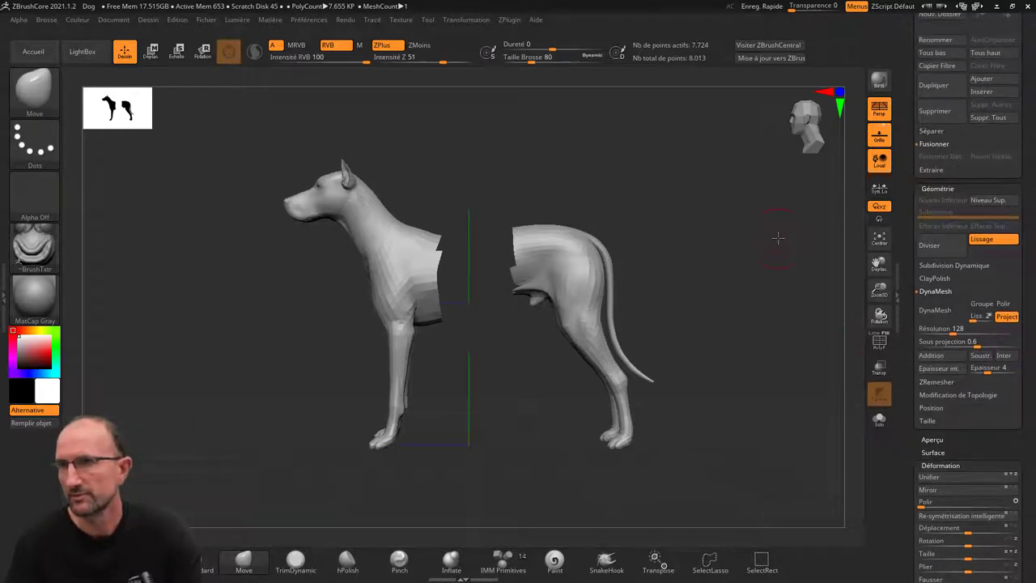
{"action": "left_click_drag", "start_coordinate": [718, 257], "coordinate": [728, 253]}
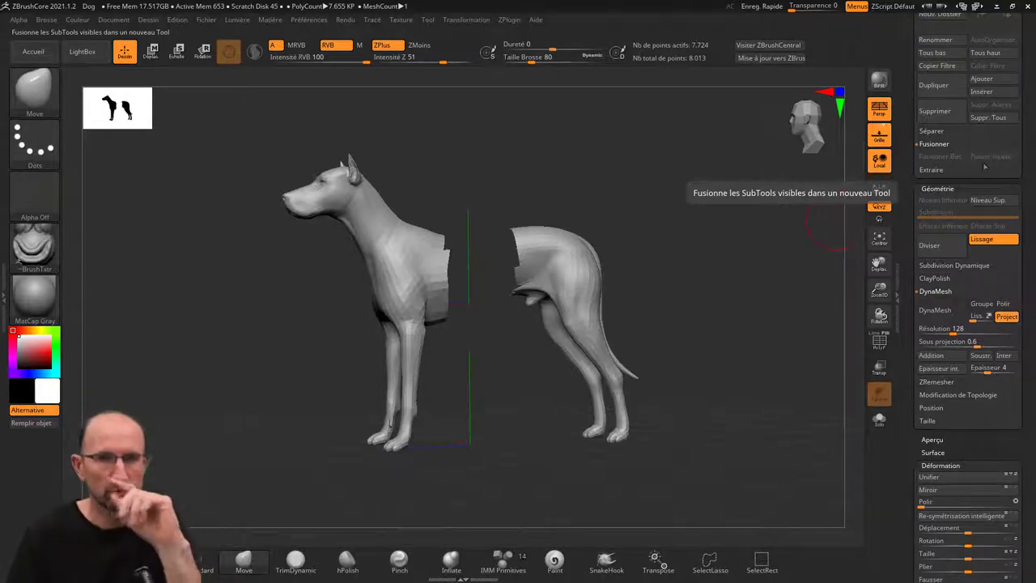
{"action": "left_click_drag", "start_coordinate": [721, 243], "coordinate": [690, 254], "text": "ctrl"}
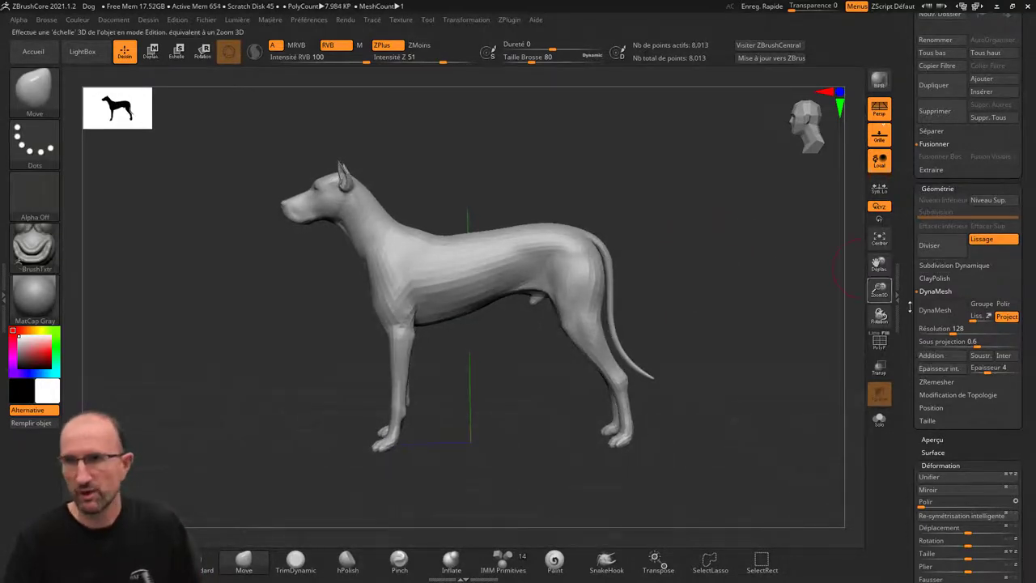
Step: Append a Cube3D subtool to the dog and make the cube active
{"action": "left_click", "coordinate": [1002, 81]}
{"action": "left_click", "coordinate": [982, 79]}
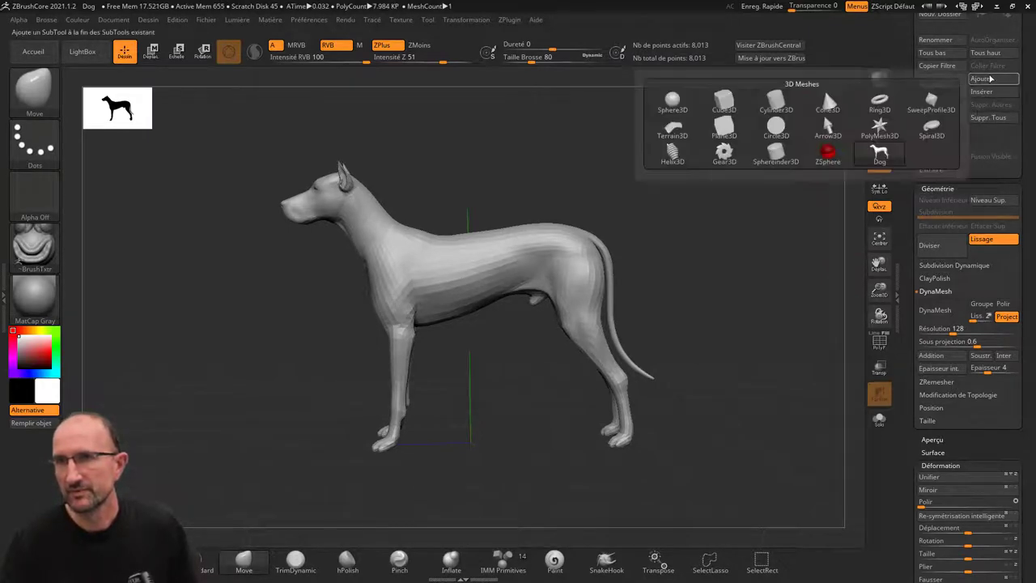
{"action": "left_click", "coordinate": [726, 101]}
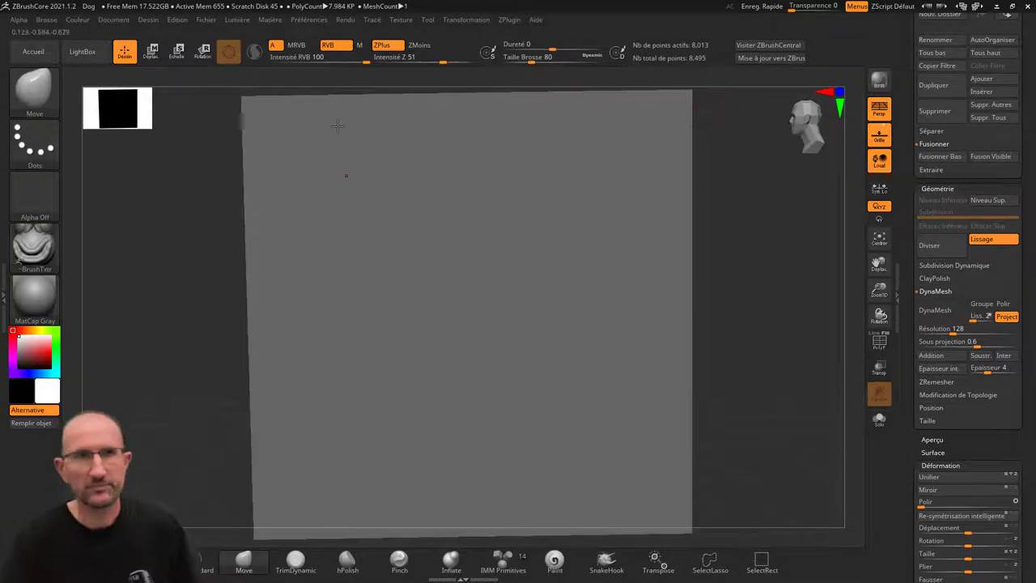
{"action": "left_click", "coordinate": [152, 51]}
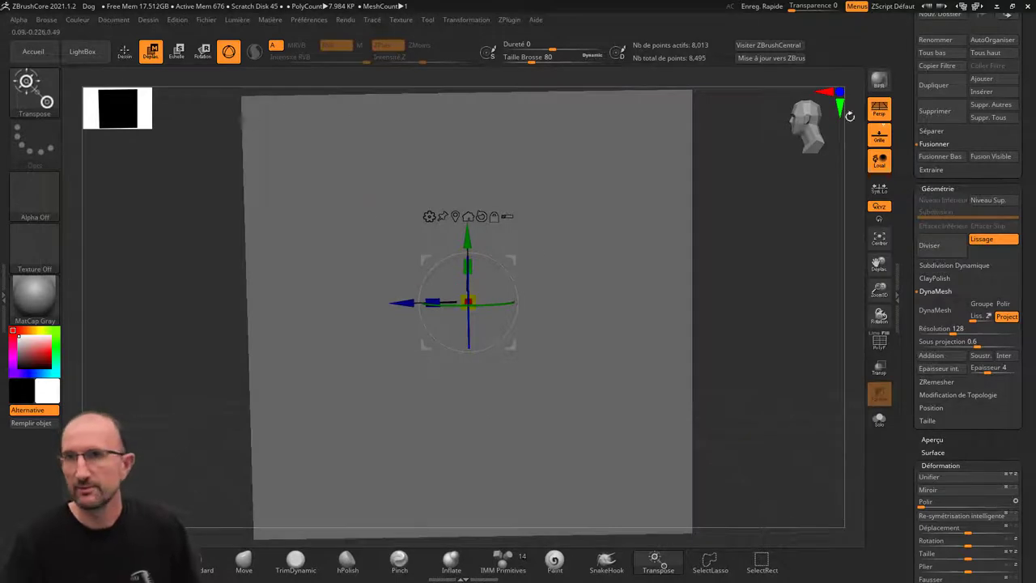
{"action": "scroll", "coordinate": [963, 243], "scroll_direction": "up", "scroll_amount": 3}
{"action": "scroll", "coordinate": [963, 243], "scroll_direction": "up", "scroll_amount": 4}
{"action": "scroll", "coordinate": [939, 214], "scroll_direction": "up", "scroll_amount": 3}
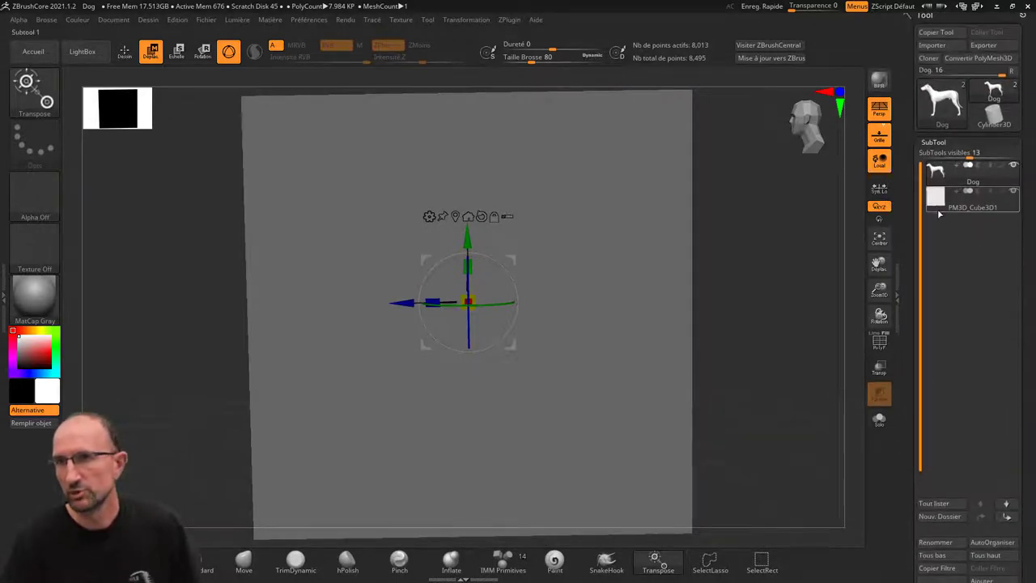
{"action": "mouse_move", "coordinate": [936, 199]}
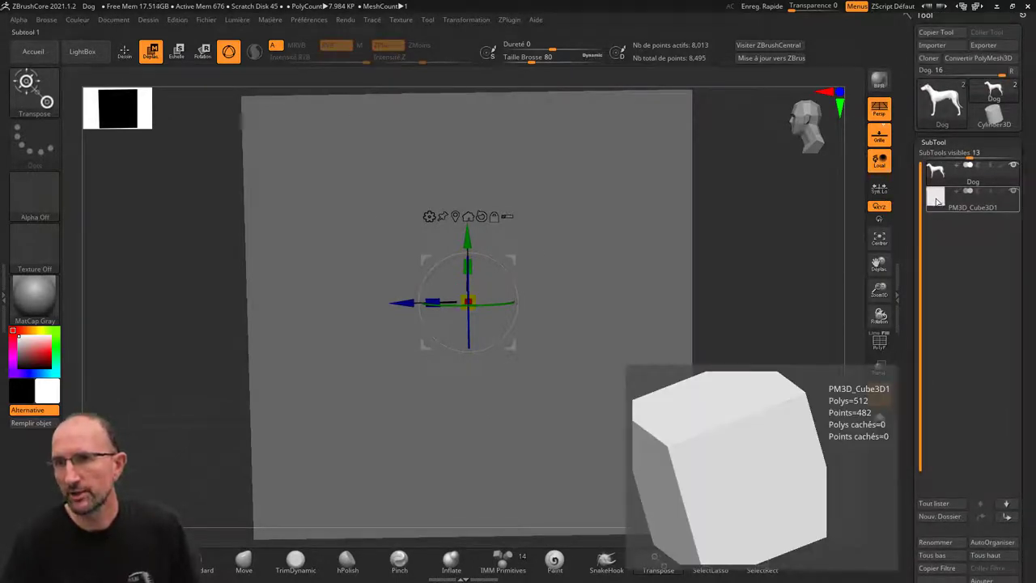
{"action": "left_click", "coordinate": [937, 196]}
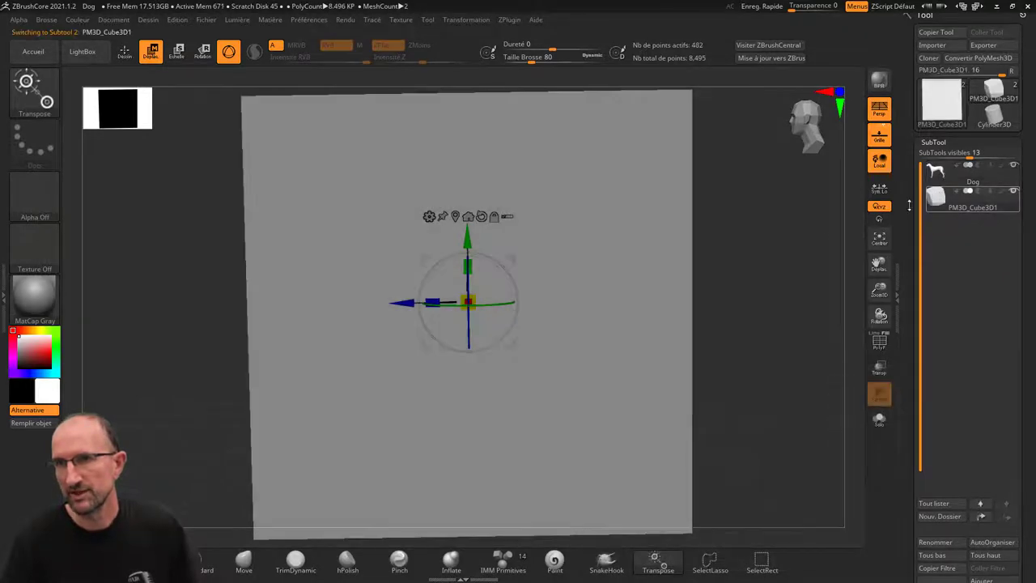
Step: Shrink the cube and move it down beside the dog's hind leg
{"action": "mouse_move", "coordinate": [472, 301]}
{"action": "left_mouse_down"}
{"action": "mouse_move", "coordinate": [324, 397]}
{"action": "mouse_move", "coordinate": [356, 387]}
{"action": "left_mouse_up"}
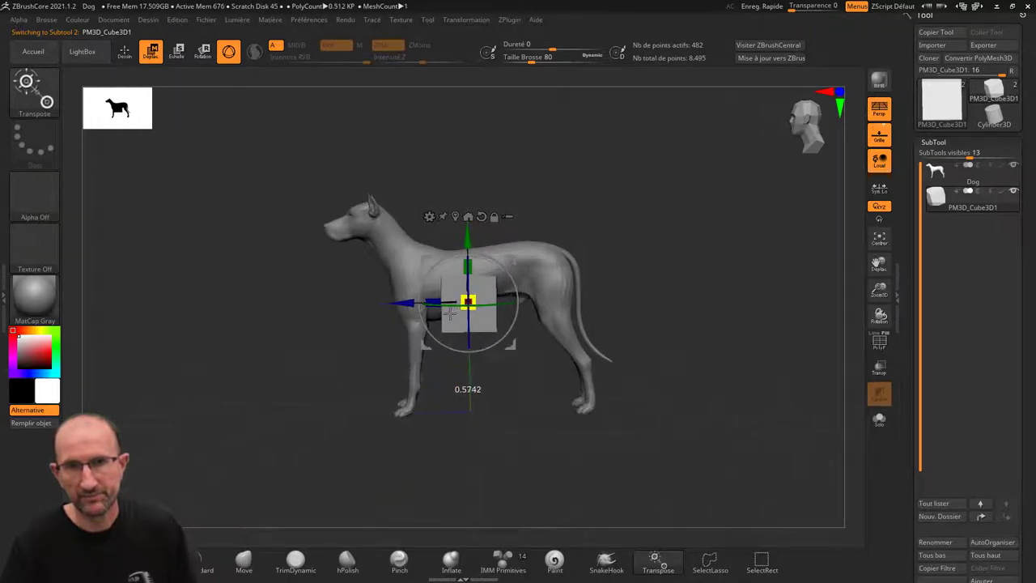
{"action": "left_click_drag", "start_coordinate": [405, 303], "coordinate": [552, 301]}
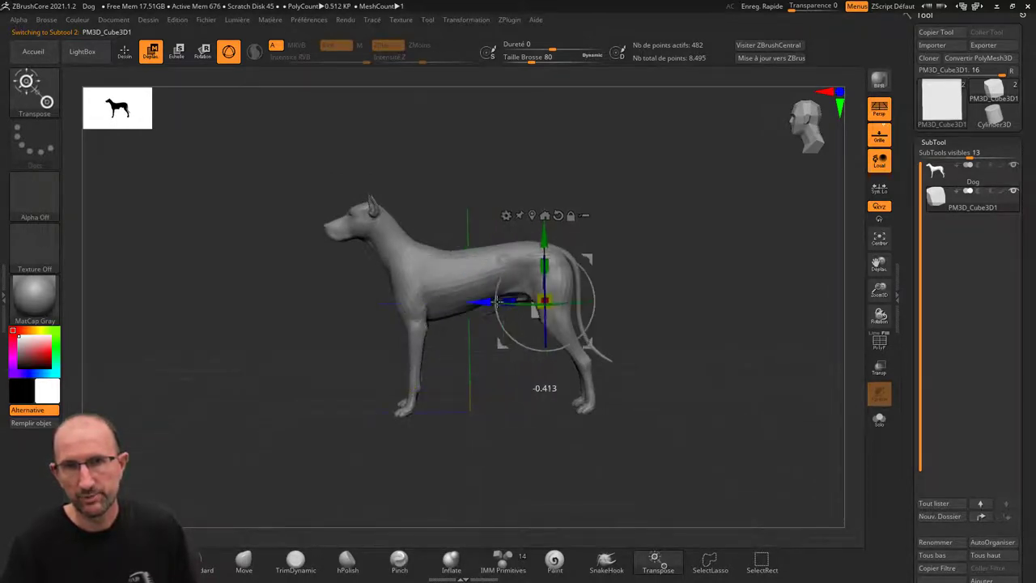
{"action": "left_click_drag", "start_coordinate": [613, 234], "coordinate": [618, 290]}
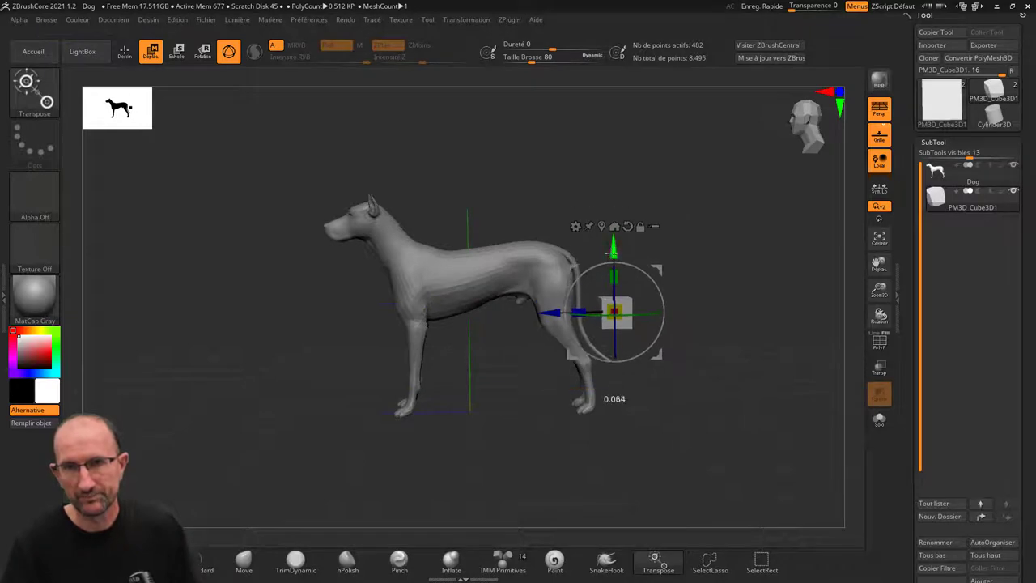
{"action": "left_click_drag", "start_coordinate": [712, 291], "coordinate": [729, 291]}
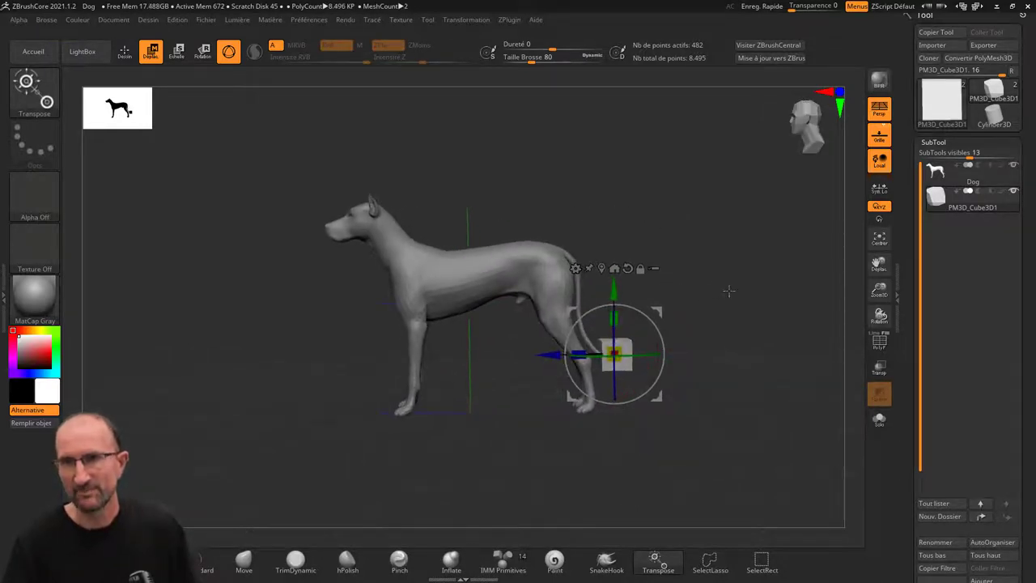
Step: Reselect Dog, Fusion Visible the dog and cube, and select the resulting Merged_Dog tool
{"action": "left_click", "coordinate": [940, 175]}
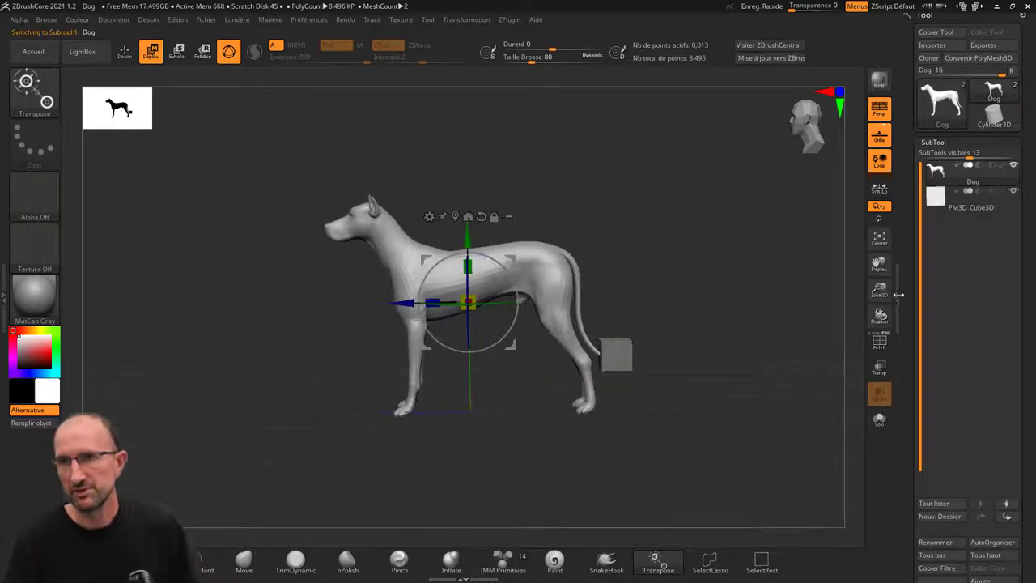
{"action": "scroll", "coordinate": [909, 219], "scroll_direction": "down", "scroll_amount": 5}
{"action": "scroll", "coordinate": [914, 194], "scroll_direction": "down", "scroll_amount": 5}
{"action": "scroll", "coordinate": [916, 178], "scroll_direction": "down", "scroll_amount": 5}
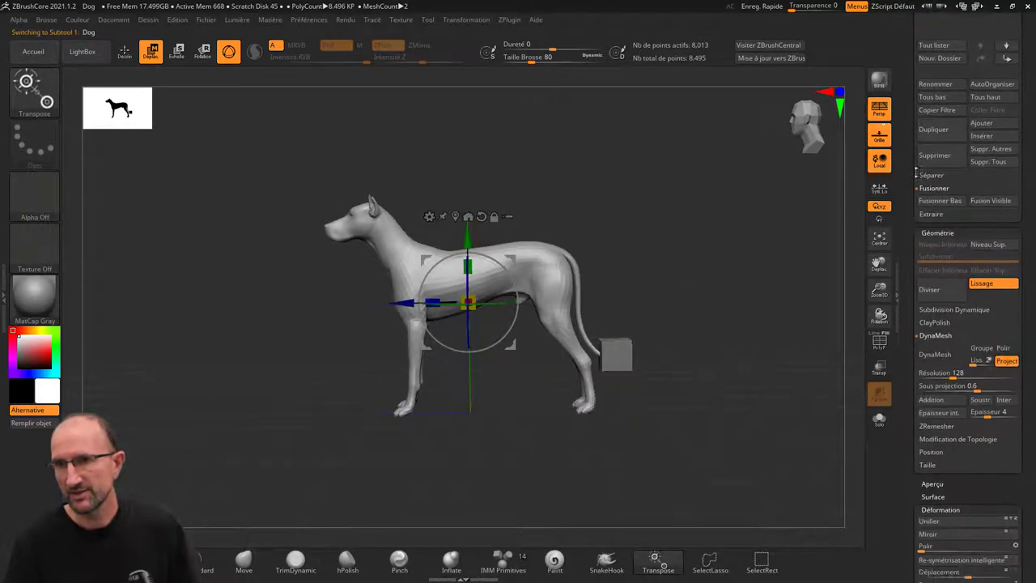
{"action": "scroll", "coordinate": [916, 172], "scroll_direction": "down", "scroll_amount": 3}
{"action": "scroll", "coordinate": [916, 172], "scroll_direction": "up", "scroll_amount": 1}
{"action": "scroll", "coordinate": [919, 176], "scroll_direction": "up", "scroll_amount": 2}
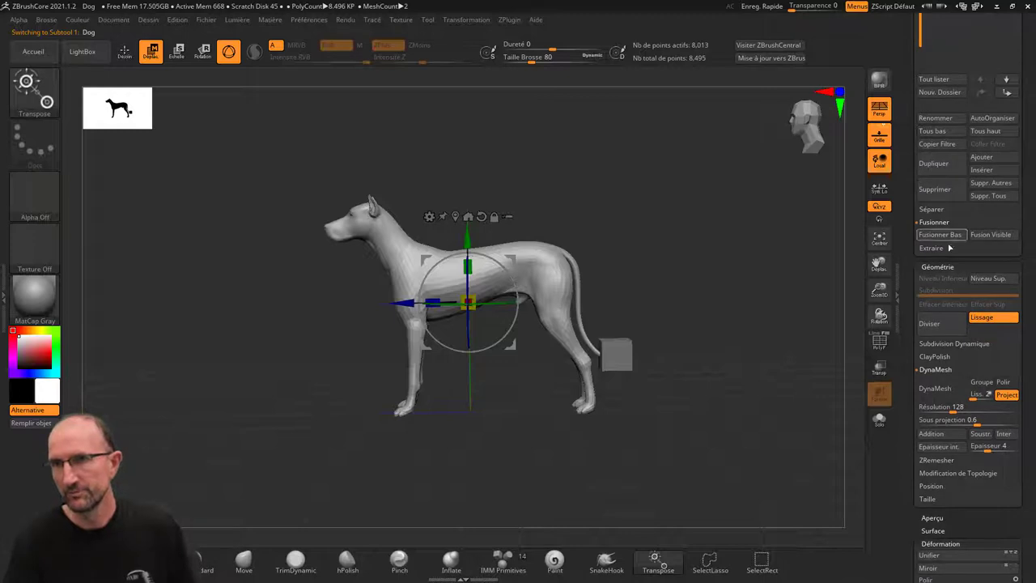
{"action": "scroll", "coordinate": [987, 237], "scroll_direction": "up", "scroll_amount": 1}
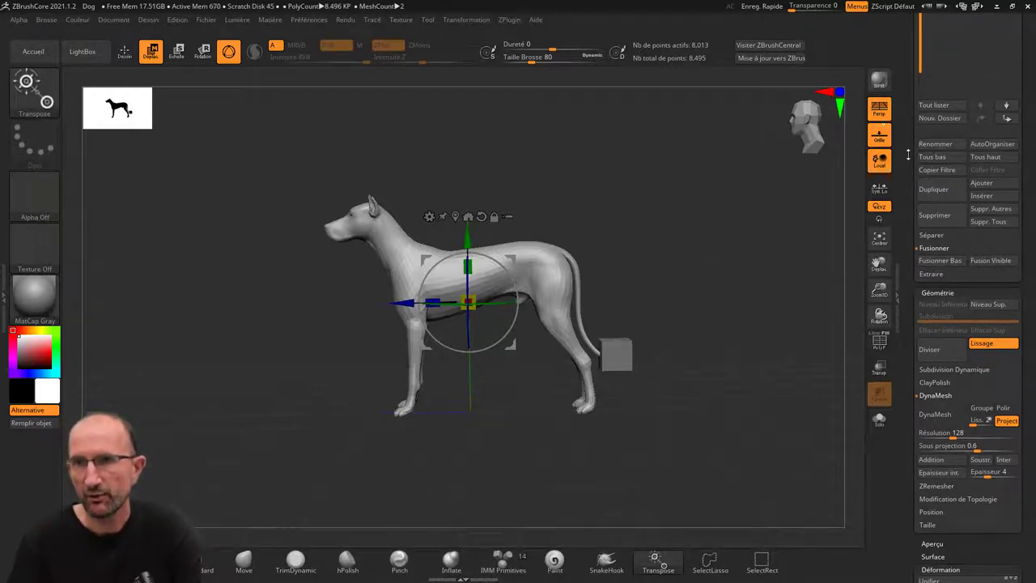
{"action": "scroll", "coordinate": [906, 181], "scroll_direction": "up", "scroll_amount": 3}
{"action": "scroll", "coordinate": [901, 223], "scroll_direction": "up", "scroll_amount": 5}
{"action": "scroll", "coordinate": [896, 263], "scroll_direction": "up", "scroll_amount": 5}
{"action": "scroll", "coordinate": [930, 235], "scroll_direction": "down", "scroll_amount": 1}
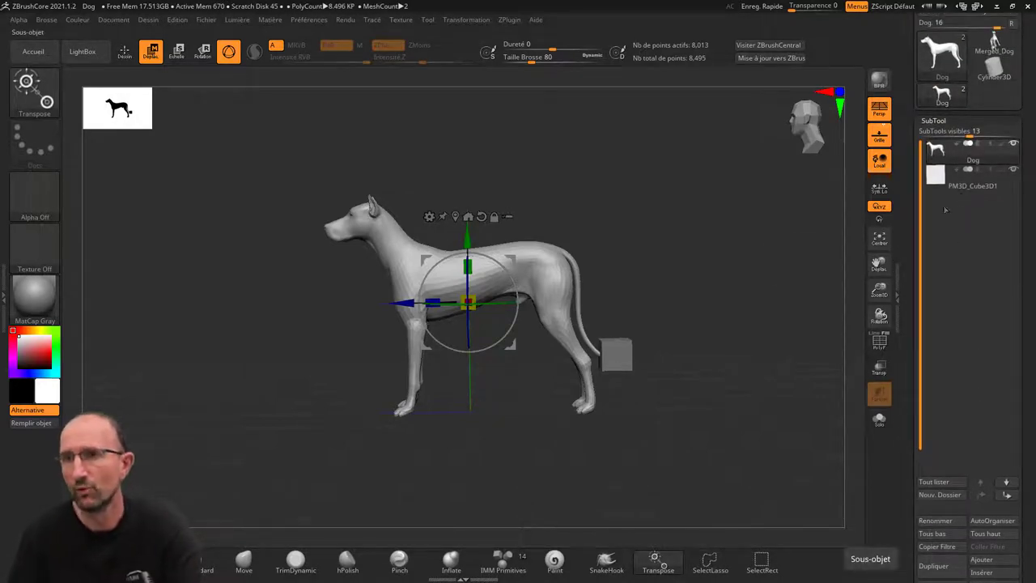
{"action": "left_click_drag", "start_coordinate": [920, 177], "coordinate": [917, 198]}
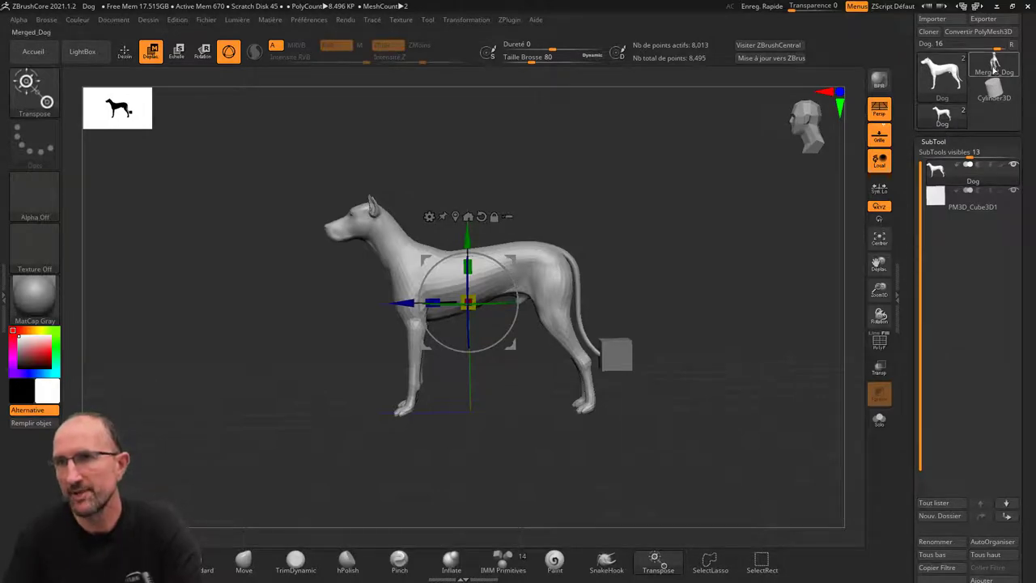
{"action": "left_click", "coordinate": [989, 69]}
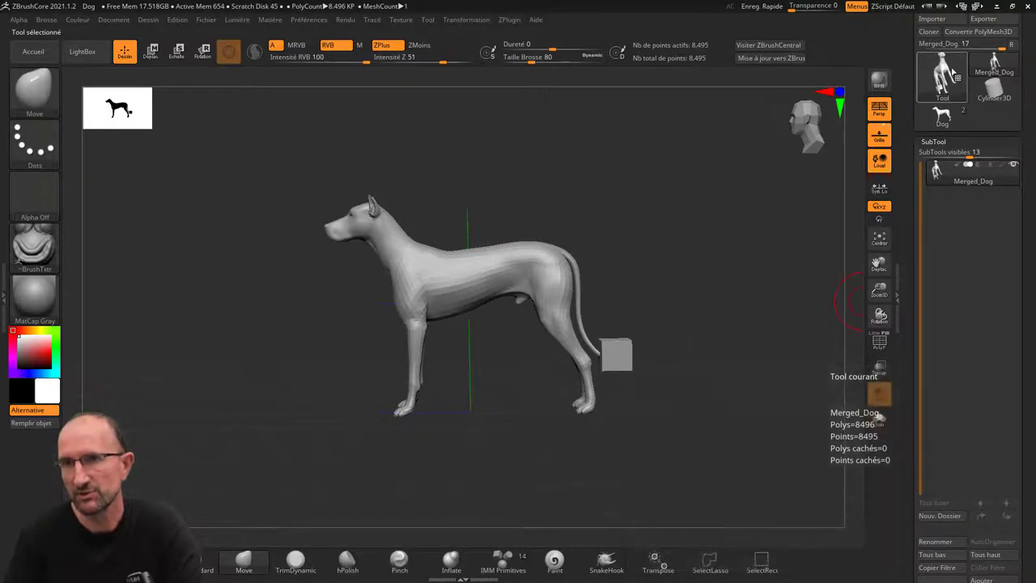
Step: Compare Merged_Dog with the original Dog tool, ending with Dog active again
{"action": "left_click", "coordinate": [943, 80]}
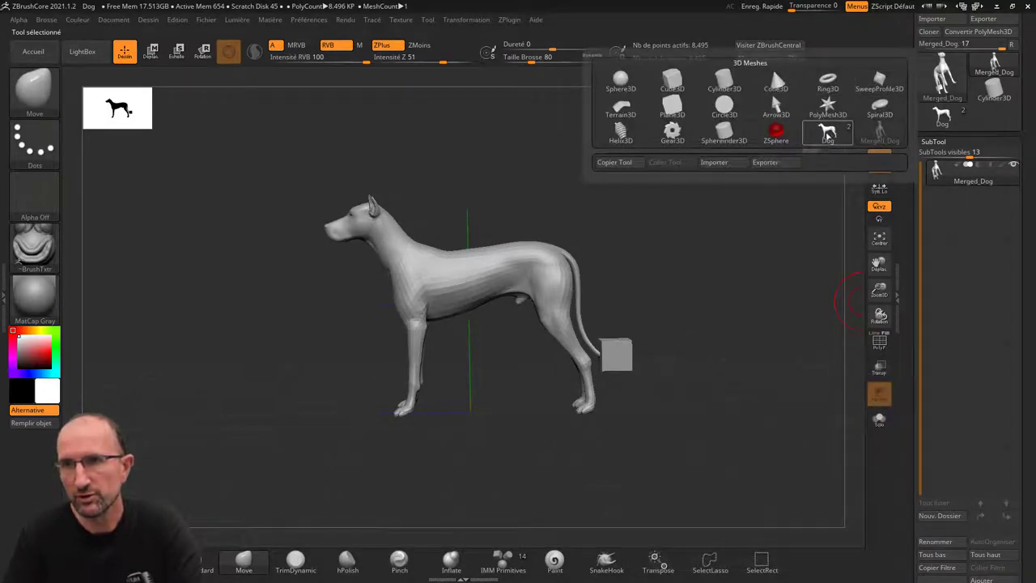
{"action": "left_click", "coordinate": [943, 116]}
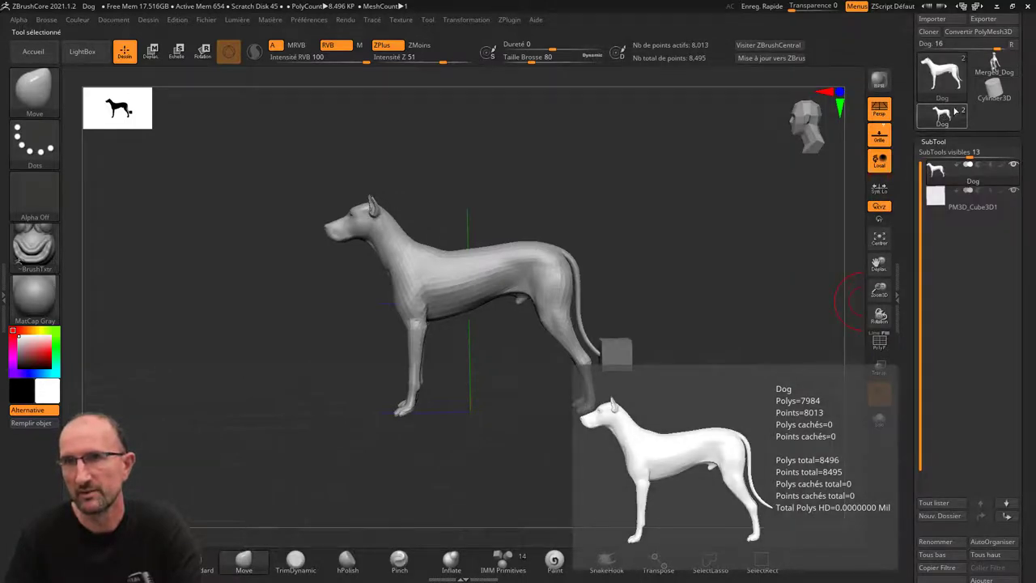
{"action": "left_click", "coordinate": [994, 70]}
{"action": "left_click", "coordinate": [994, 71]}
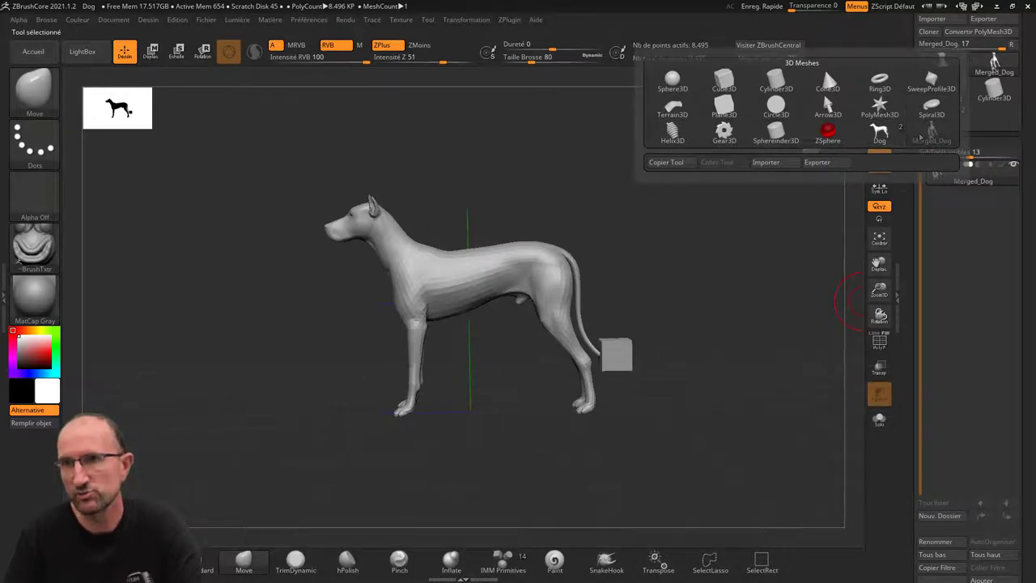
{"action": "mouse_move", "coordinate": [671, 324]}
{"action": "left_mouse_down"}
{"action": "mouse_move", "coordinate": [640, 313]}
{"action": "mouse_move", "coordinate": [676, 323]}
{"action": "left_mouse_up"}
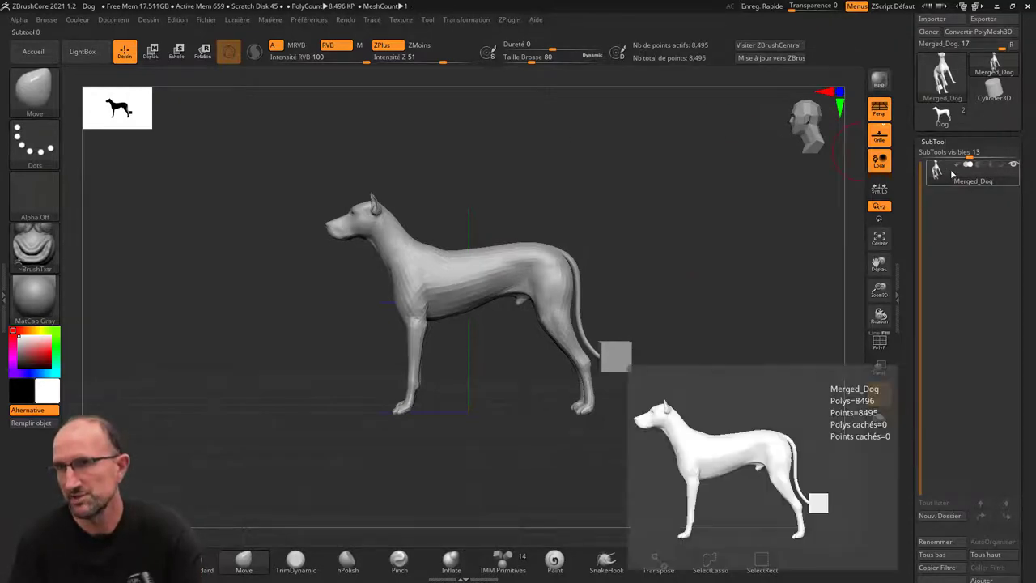
{"action": "left_click", "coordinate": [943, 118]}
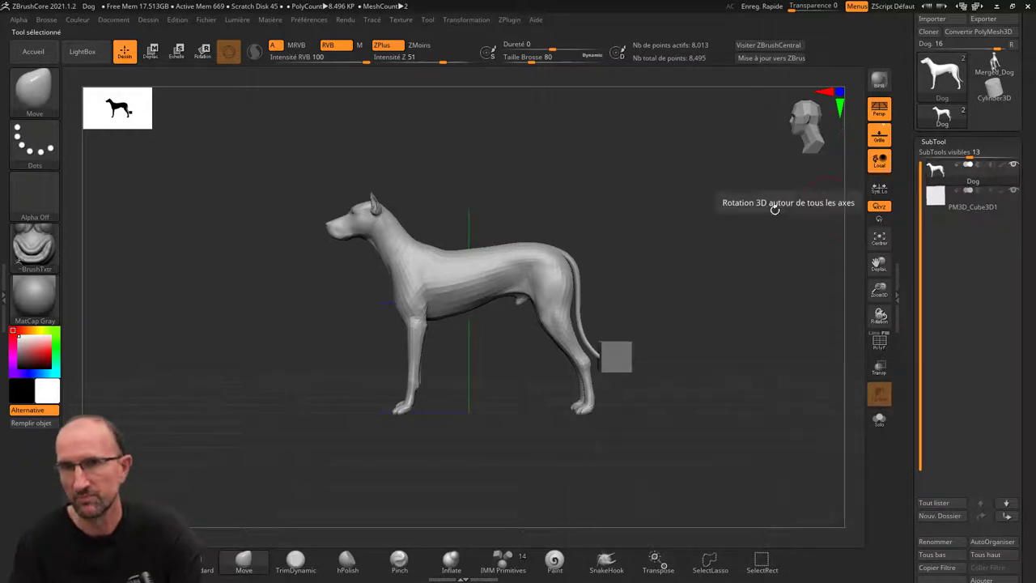
{"action": "left_click_drag", "start_coordinate": [770, 243], "coordinate": [761, 259]}
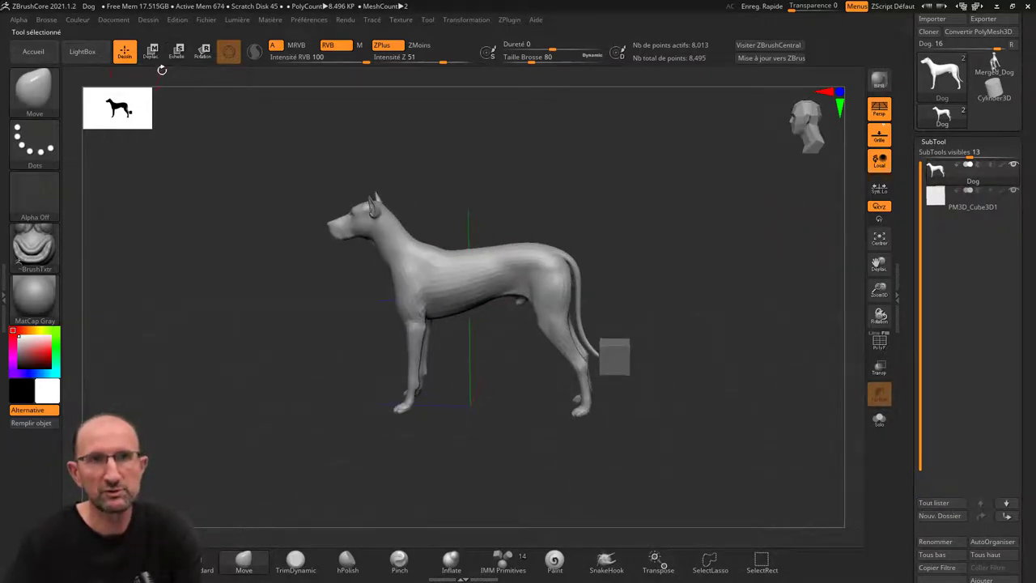
Step: Reload Dog.ZPR from LightBox's Projet tab, answering Non to saving the current changes
{"action": "left_click", "coordinate": [87, 53]}
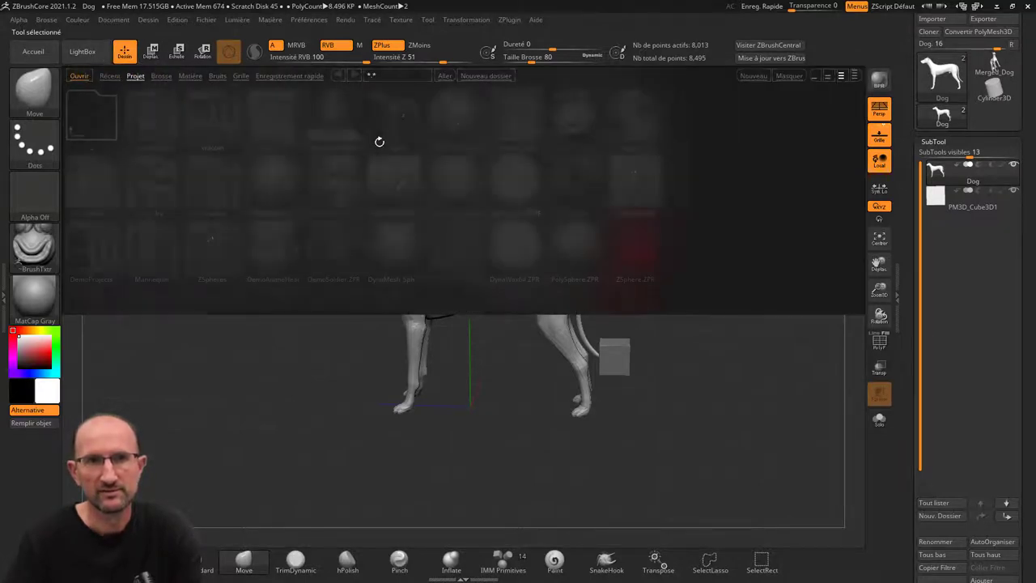
{"action": "double_click", "coordinate": [399, 118]}
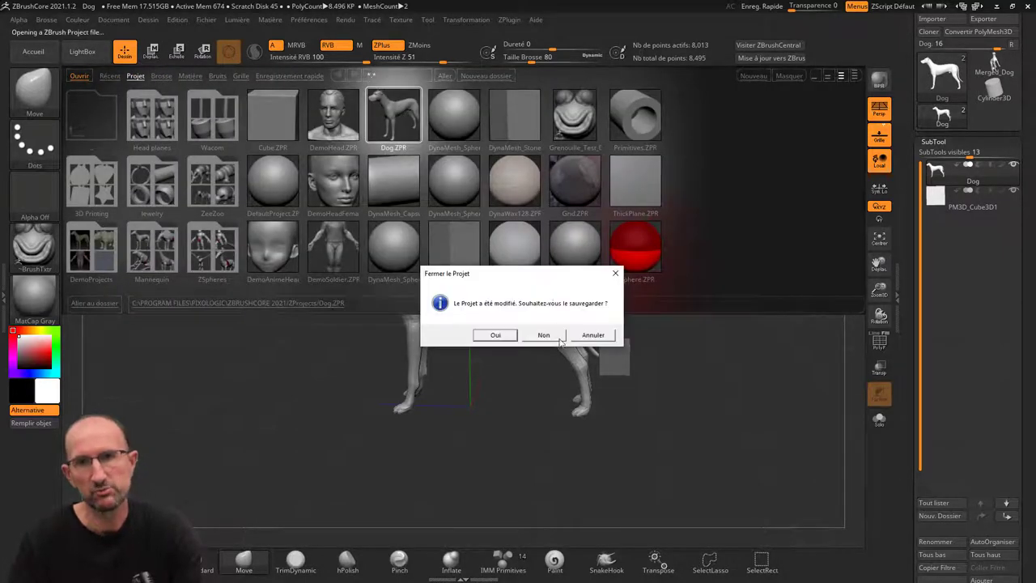
{"action": "left_click", "coordinate": [558, 340]}
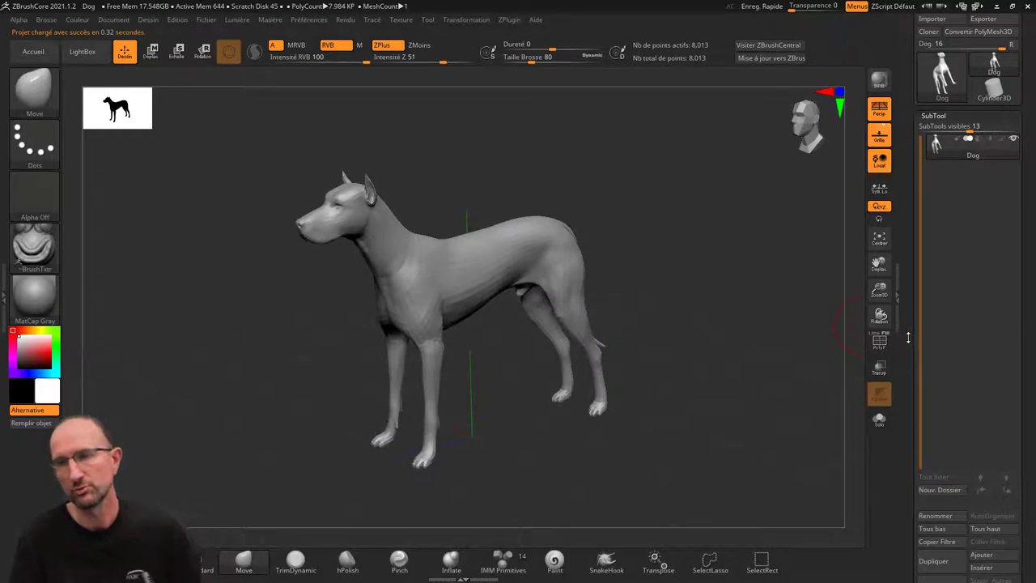
{"action": "mouse_move", "coordinate": [908, 338]}
{"action": "left_mouse_down"}
{"action": "mouse_move", "coordinate": [916, 217]}
{"action": "mouse_move", "coordinate": [909, 231]}
{"action": "left_mouse_up"}
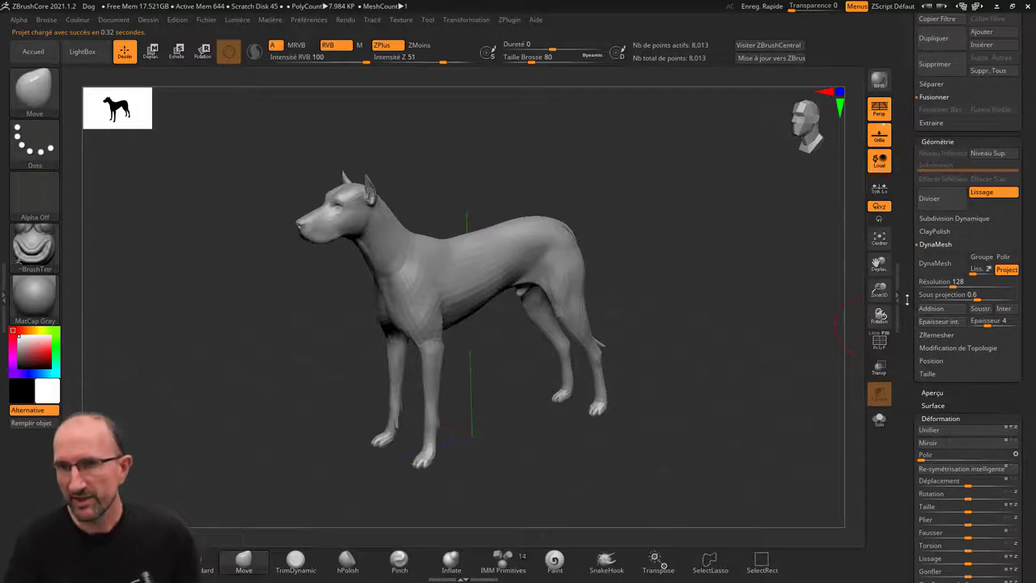
Step: Paint a mask over the dog's shoulders, back and rump, orbiting to cover both sides
{"action": "left_click_drag", "start_coordinate": [685, 266], "coordinate": [700, 260], "text": "shift"}
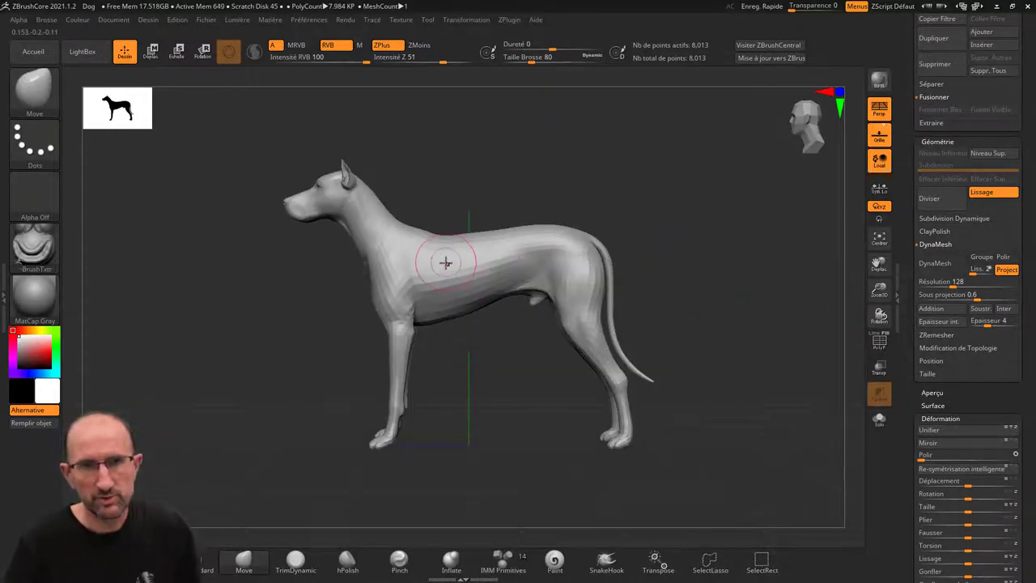
{"action": "mouse_move", "coordinate": [455, 252]}
{"action": "left_mouse_down", "text": "ctrl"}
{"action": "mouse_move", "coordinate": [444, 247]}
{"action": "mouse_move", "coordinate": [439, 260]}
{"action": "mouse_move", "coordinate": [536, 235]}
{"action": "mouse_move", "coordinate": [473, 234]}
{"action": "left_mouse_up", "text": "ctrl"}
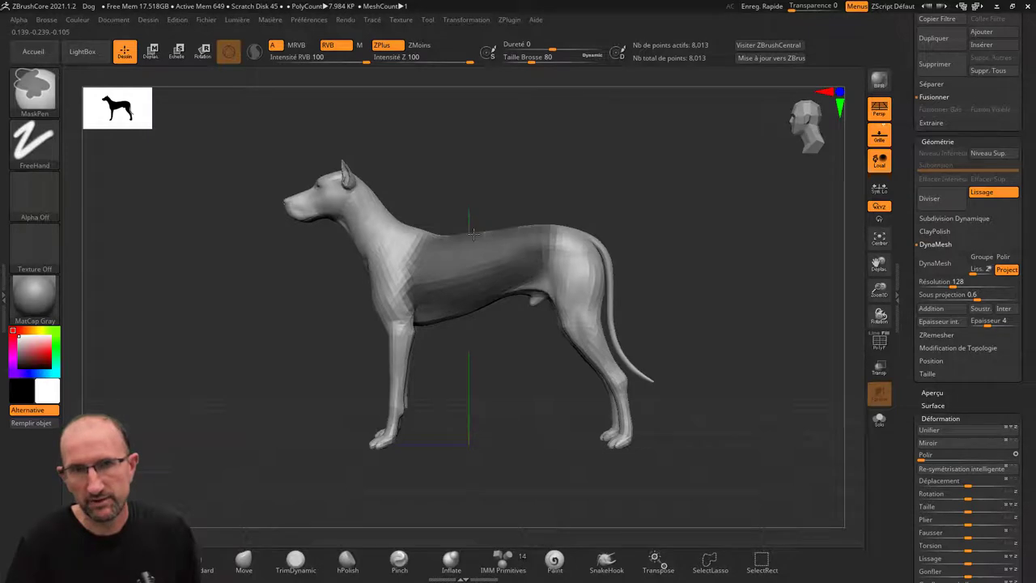
{"action": "mouse_move", "coordinate": [548, 271]}
{"action": "left_mouse_down", "text": "ctrl"}
{"action": "mouse_move", "coordinate": [580, 263]}
{"action": "mouse_move", "coordinate": [566, 230]}
{"action": "left_mouse_up", "text": "ctrl"}
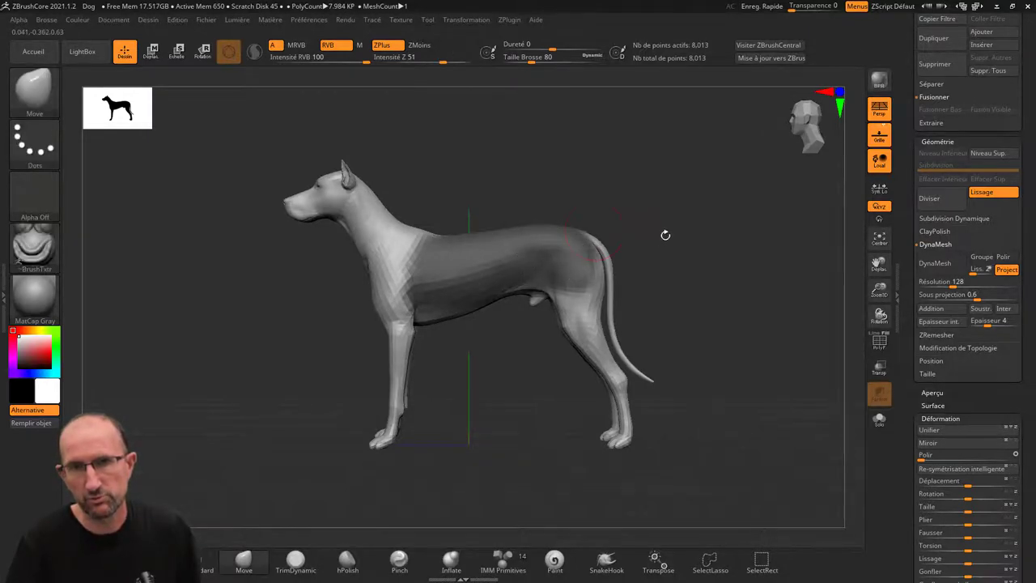
{"action": "mouse_move", "coordinate": [667, 234]}
{"action": "left_mouse_down"}
{"action": "mouse_move", "coordinate": [606, 238]}
{"action": "mouse_move", "coordinate": [598, 263]}
{"action": "left_mouse_up"}
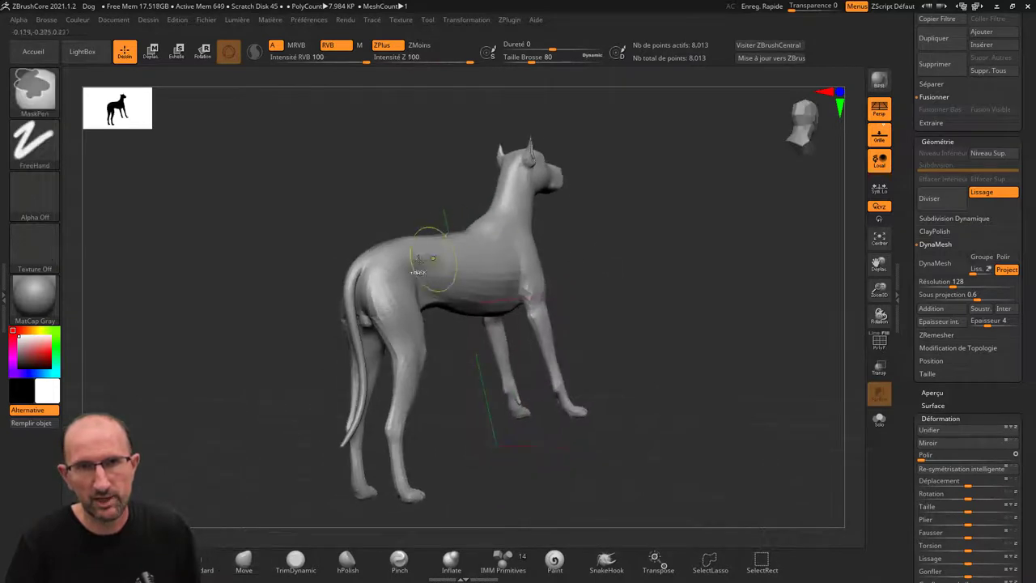
{"action": "mouse_move", "coordinate": [437, 275]}
{"action": "left_mouse_down", "text": "ctrl"}
{"action": "mouse_move", "coordinate": [405, 251]}
{"action": "mouse_move", "coordinate": [380, 259]}
{"action": "mouse_move", "coordinate": [502, 283]}
{"action": "mouse_move", "coordinate": [514, 247]}
{"action": "mouse_move", "coordinate": [478, 231]}
{"action": "mouse_move", "coordinate": [418, 241]}
{"action": "mouse_move", "coordinate": [474, 260]}
{"action": "left_mouse_up", "text": "ctrl"}
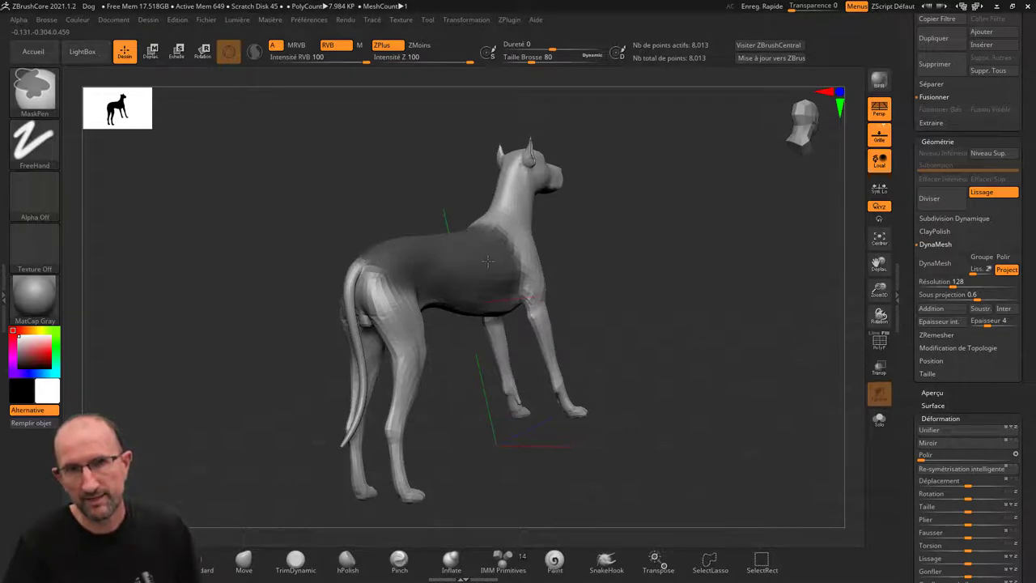
{"action": "mouse_move", "coordinate": [604, 231]}
{"action": "left_mouse_down"}
{"action": "mouse_move", "coordinate": [658, 227]}
{"action": "mouse_move", "coordinate": [564, 224]}
{"action": "left_mouse_up"}
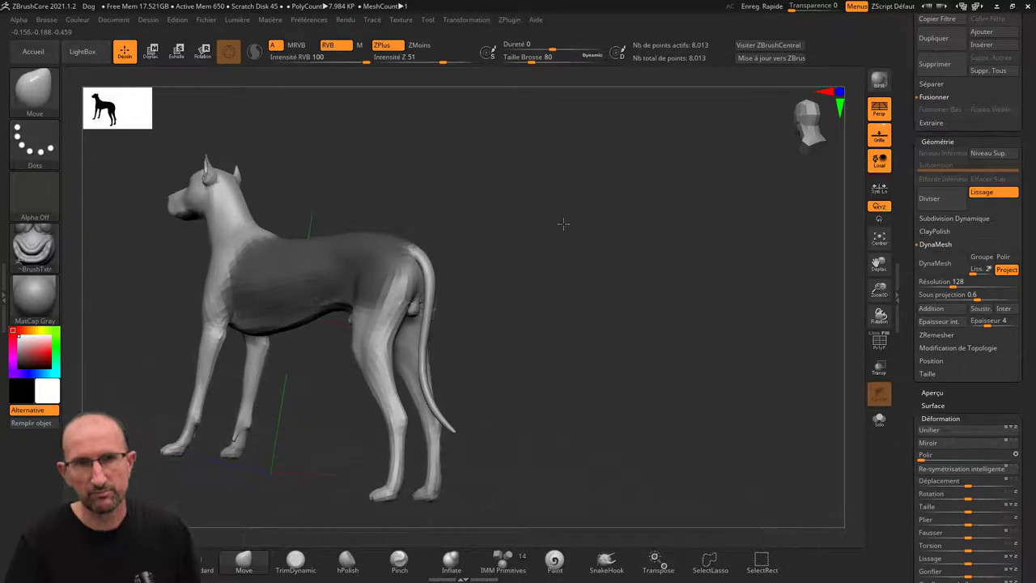
{"action": "mouse_move", "coordinate": [588, 296]}
{"action": "left_mouse_down"}
{"action": "mouse_move", "coordinate": [597, 280]}
{"action": "mouse_move", "coordinate": [574, 284]}
{"action": "mouse_move", "coordinate": [694, 238]}
{"action": "mouse_move", "coordinate": [685, 250]}
{"action": "left_mouse_up"}
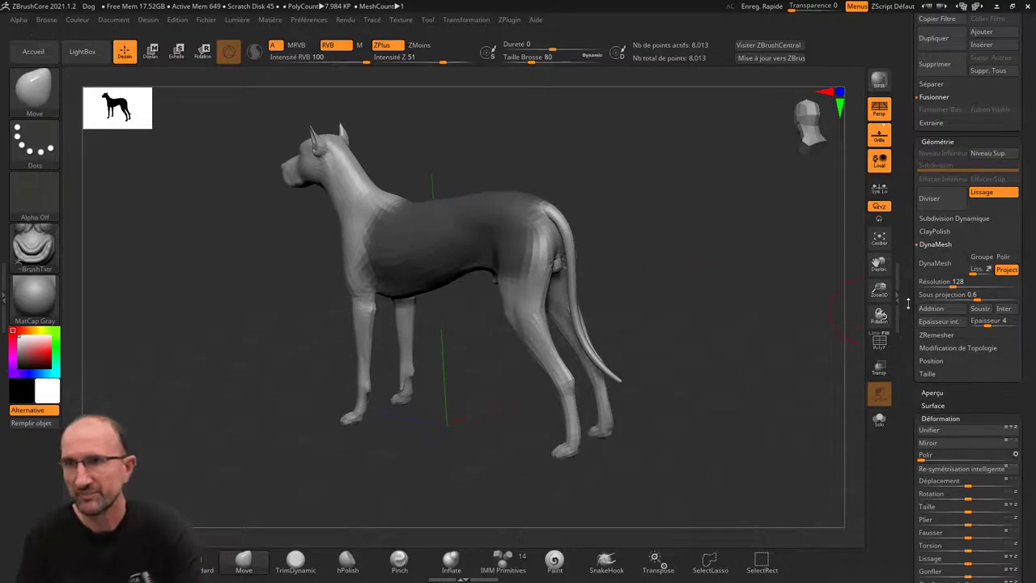
{"action": "left_click_drag", "start_coordinate": [904, 288], "coordinate": [904, 362]}
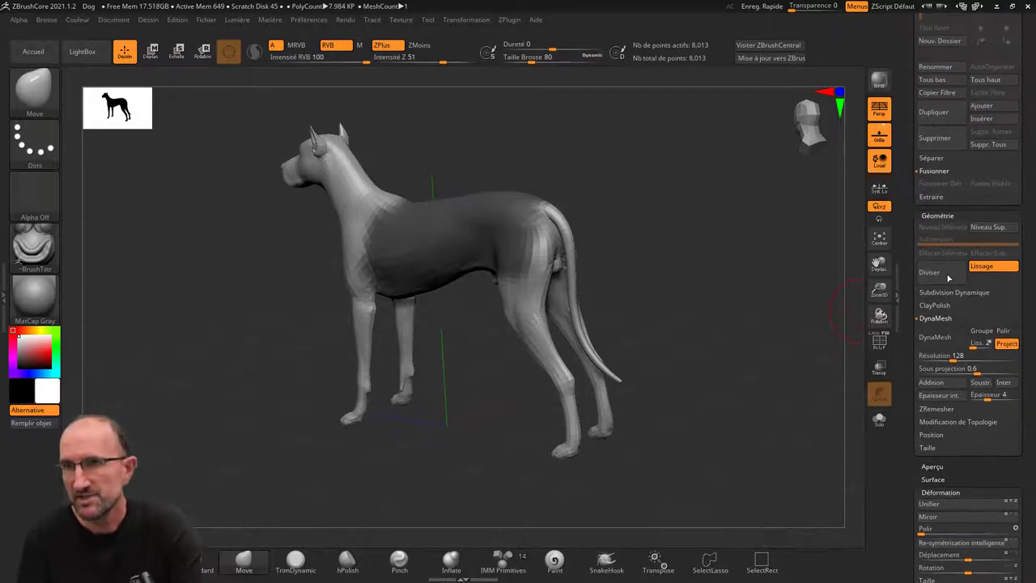
Step: Preview a shell extracted from the masked torso and inspect it from behind and the side
{"action": "left_click", "coordinate": [953, 198]}
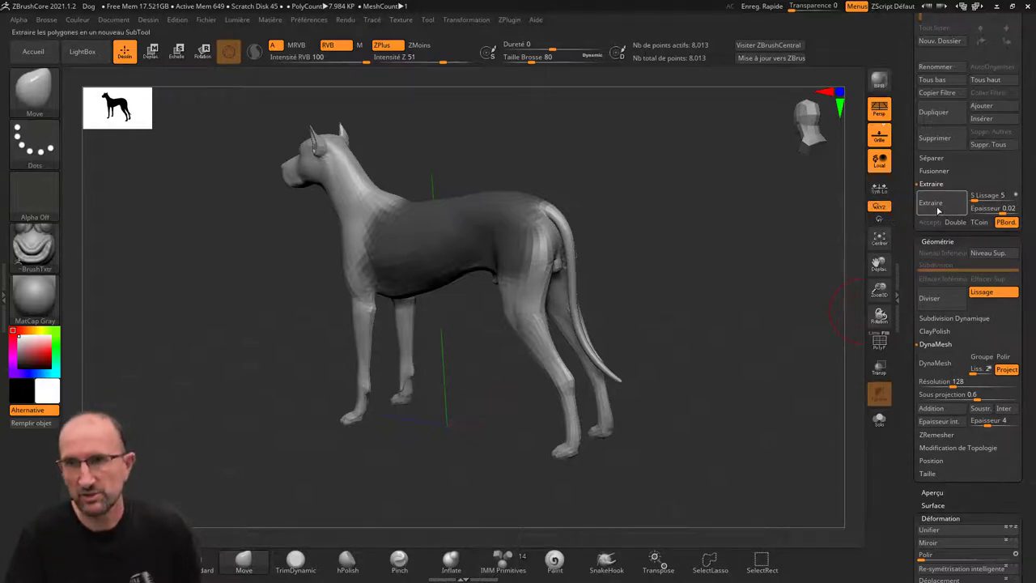
{"action": "left_click", "coordinate": [933, 208]}
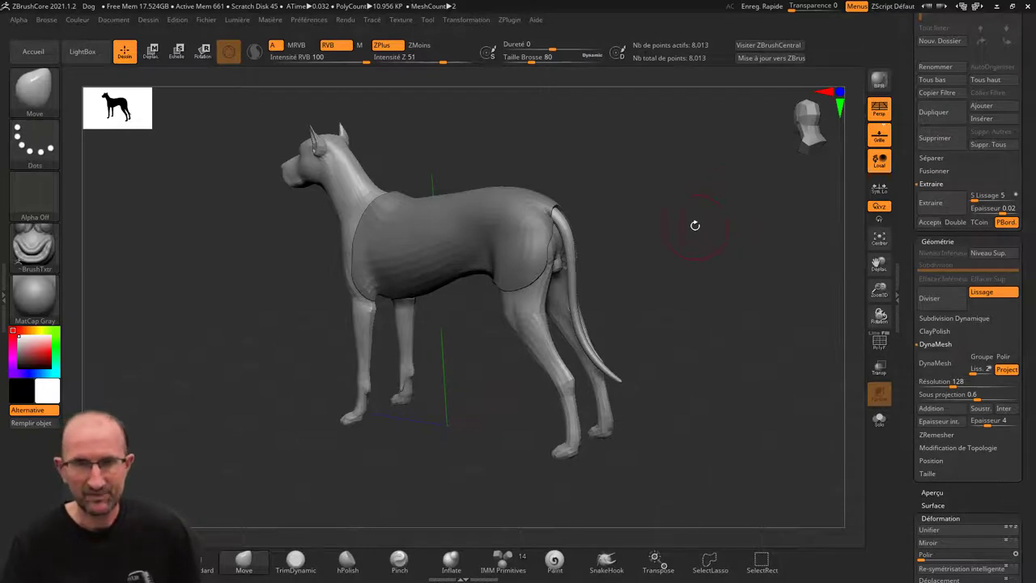
{"action": "left_click_drag", "start_coordinate": [697, 232], "coordinate": [685, 212]}
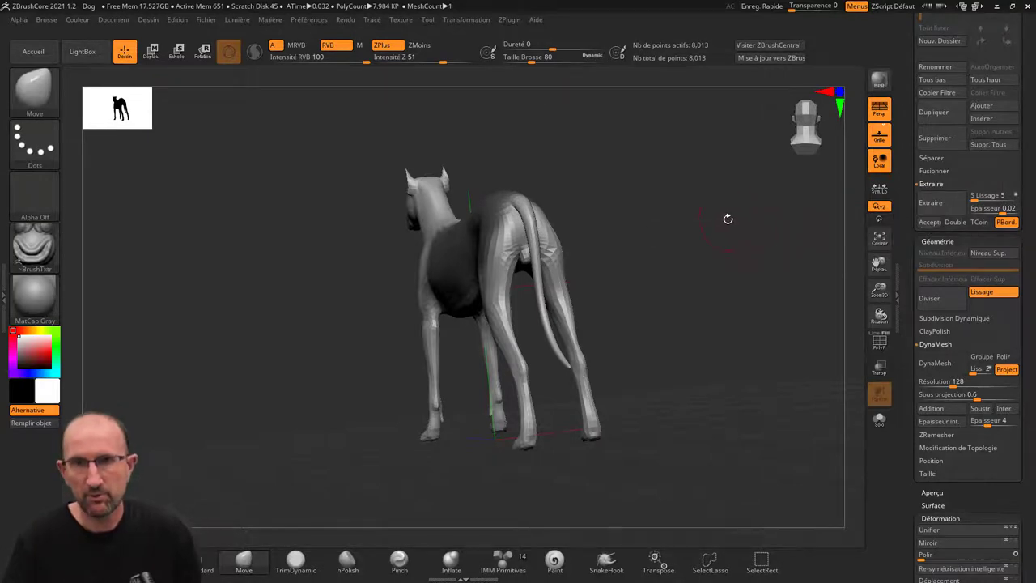
{"action": "left_click_drag", "start_coordinate": [728, 219], "coordinate": [767, 221]}
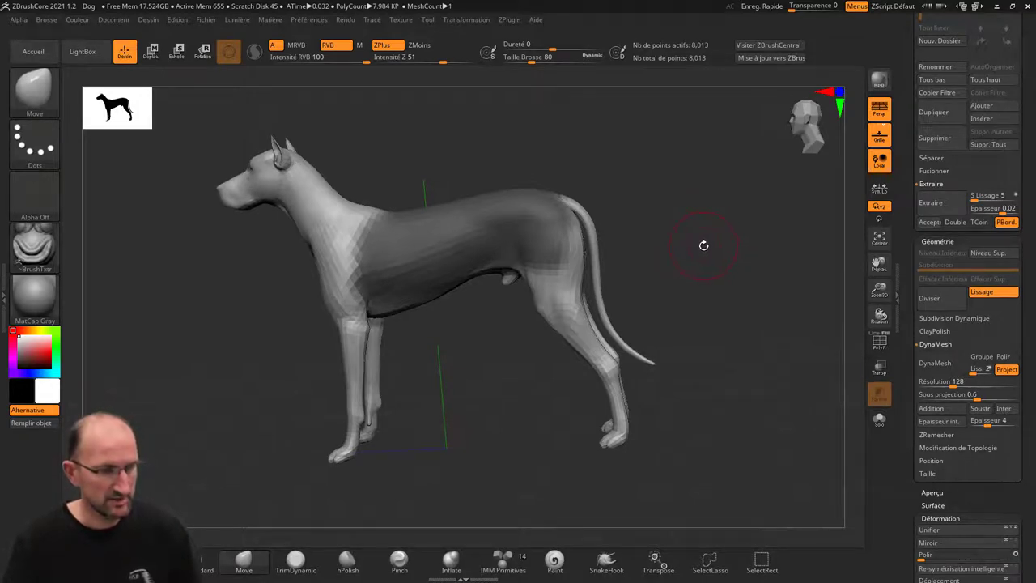
Step: Hide the dog's hind legs and tail with a SelectRect box, leaving 5,936 points active
{"action": "key", "text": "ctrl+shift"}
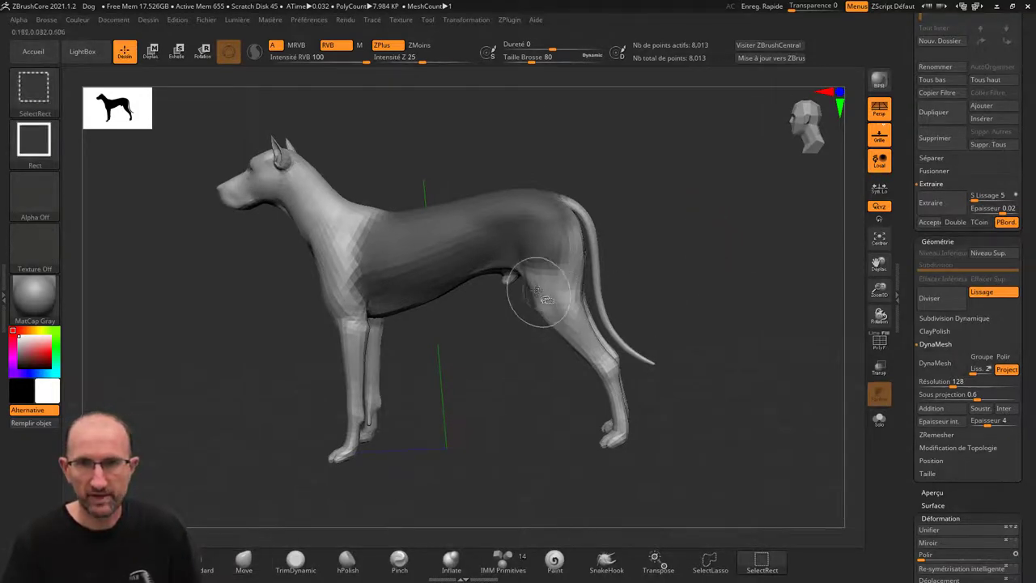
{"action": "left_click_drag", "start_coordinate": [626, 290], "coordinate": [737, 466], "text": "ctrl+shift"}
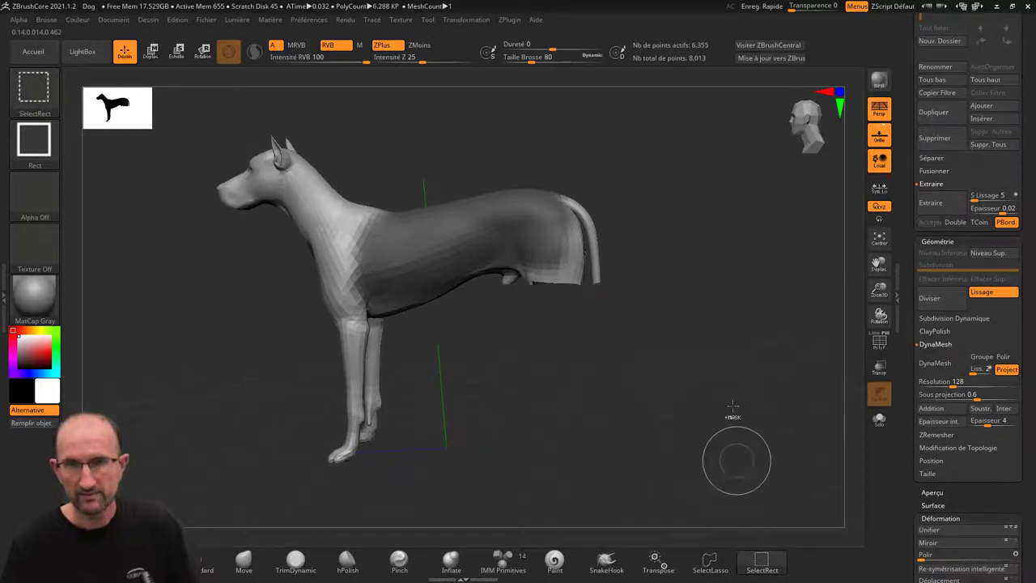
{"action": "mouse_move", "coordinate": [684, 259]}
{"action": "left_mouse_down"}
{"action": "mouse_move", "coordinate": [646, 219]}
{"action": "mouse_move", "coordinate": [653, 203]}
{"action": "mouse_move", "coordinate": [691, 240]}
{"action": "mouse_move", "coordinate": [641, 221]}
{"action": "mouse_move", "coordinate": [608, 280]}
{"action": "mouse_move", "coordinate": [571, 310]}
{"action": "mouse_move", "coordinate": [691, 253]}
{"action": "mouse_move", "coordinate": [694, 273]}
{"action": "left_mouse_up"}
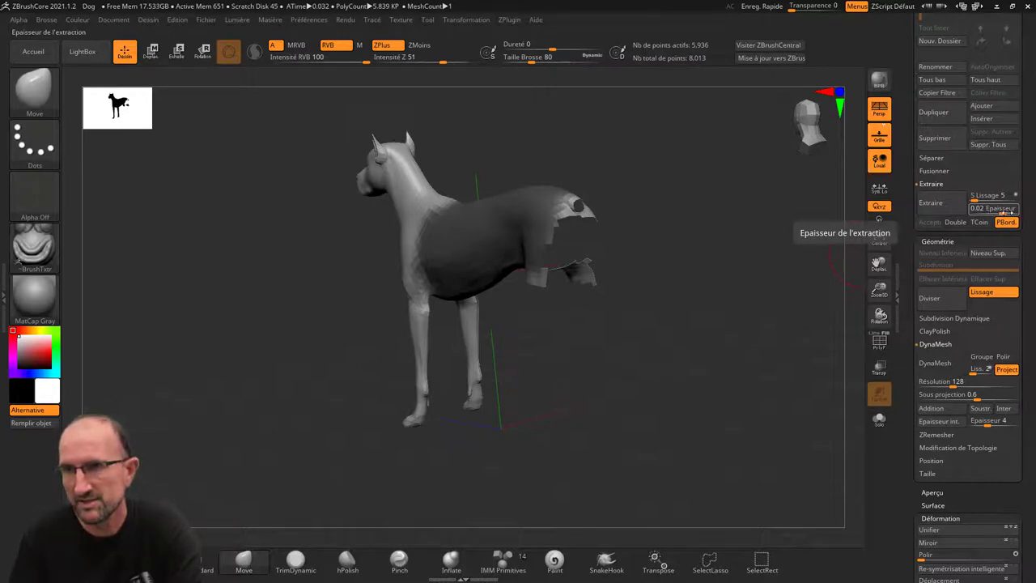
{"action": "type", "text": "0.144"}
Step: Preview the torso shell at several Epaisseur values, including 0.002, then settle on 0.013
{"action": "key", "text": "Return"}
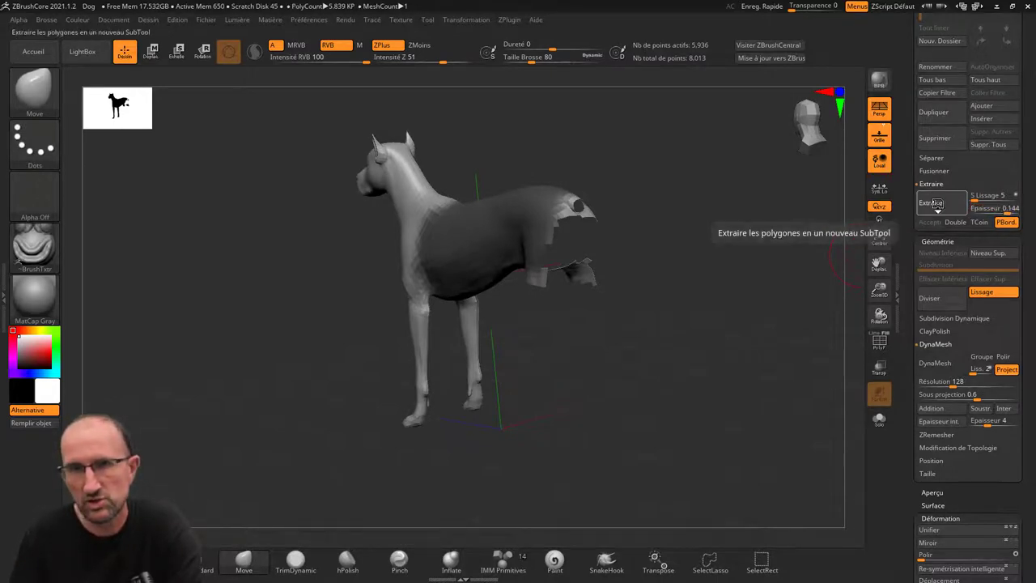
{"action": "left_click", "coordinate": [931, 204]}
{"action": "left_click_drag", "start_coordinate": [694, 254], "coordinate": [791, 235]}
{"action": "type", "text": "0.0005"}
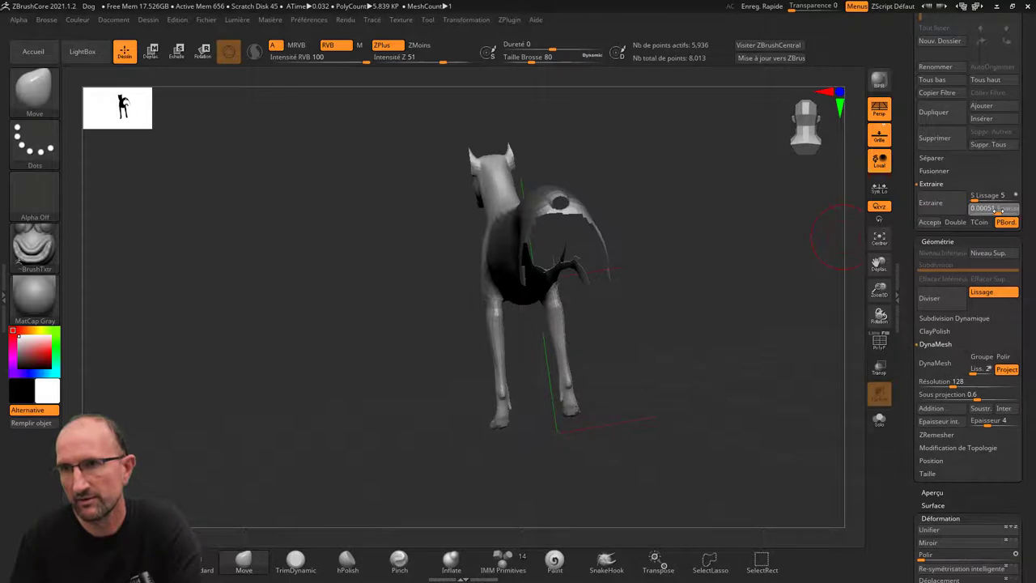
{"action": "key", "text": "Return"}
{"action": "left_click", "coordinate": [944, 208]}
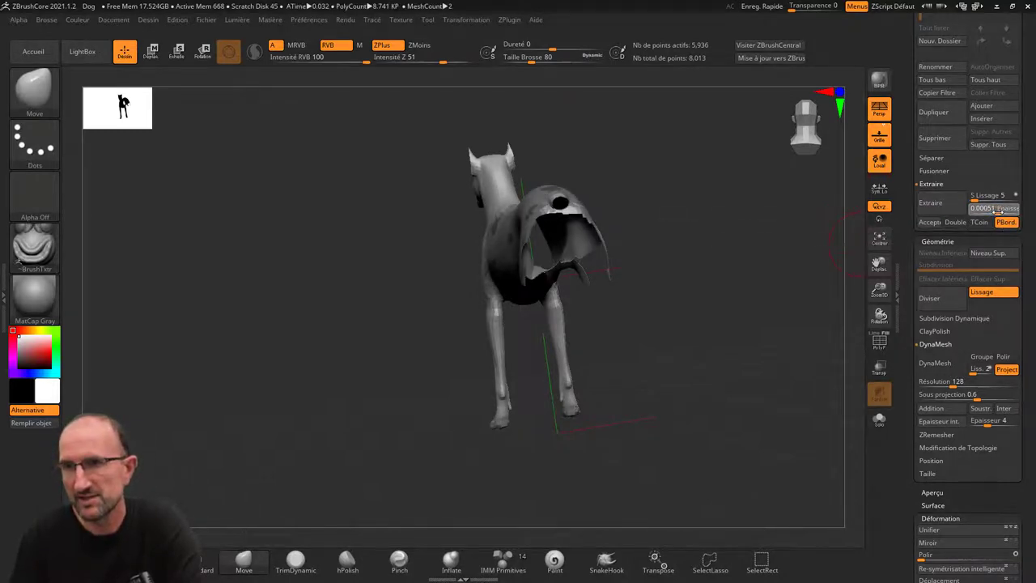
{"action": "type", "text": "0.00294"}
{"action": "key", "text": "Return"}
{"action": "left_click", "coordinate": [941, 202]}
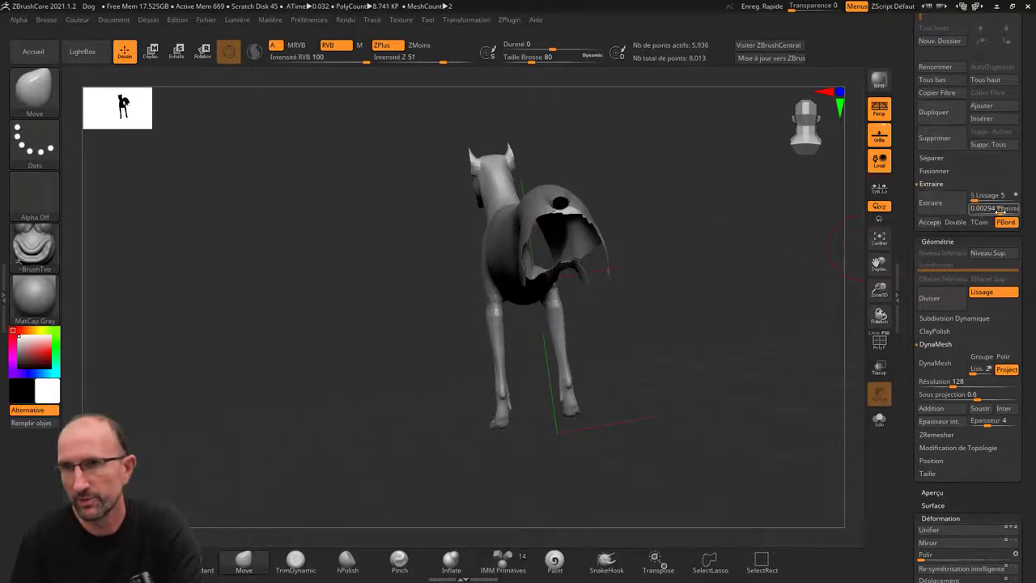
{"action": "left_click_drag", "start_coordinate": [1001, 209], "coordinate": [1011, 209]}
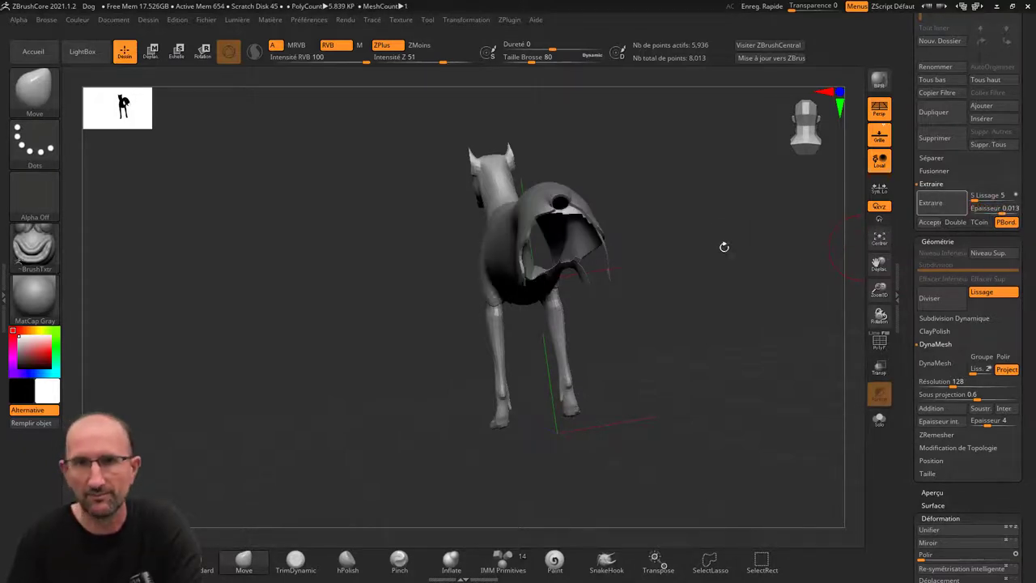
Step: Turn on Double in Propriétés d'affichage so the mesh renders double-sided
{"action": "mouse_move", "coordinate": [724, 245]}
{"action": "left_mouse_down"}
{"action": "mouse_move", "coordinate": [688, 251]}
{"action": "mouse_move", "coordinate": [702, 254]}
{"action": "left_mouse_up"}
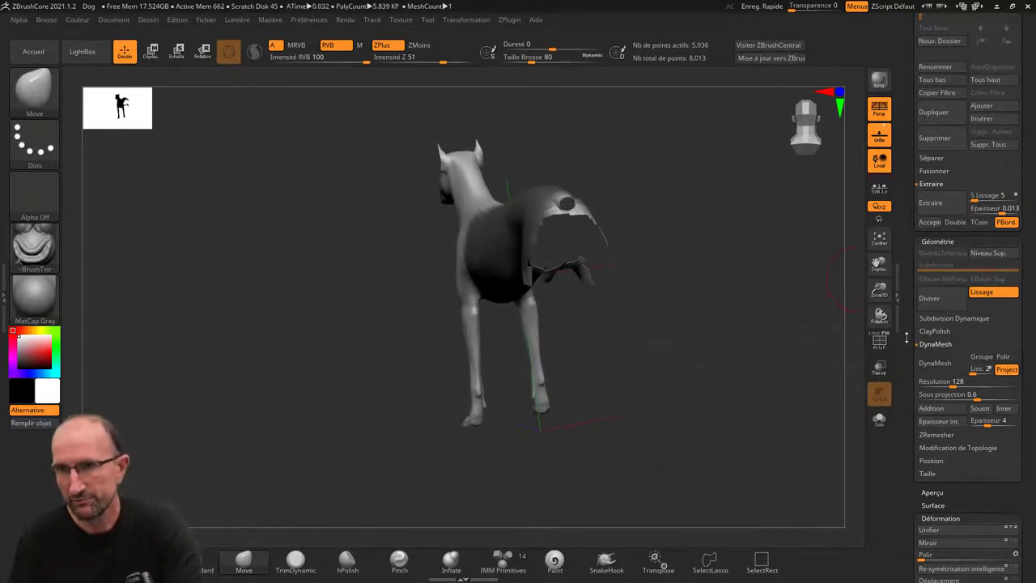
{"action": "left_click_drag", "start_coordinate": [907, 338], "coordinate": [919, 206]}
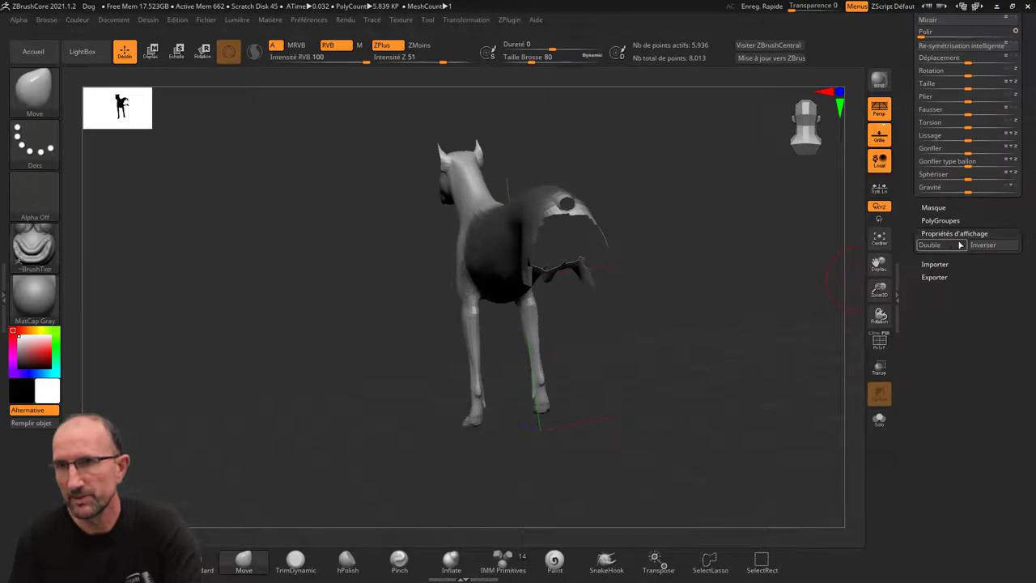
{"action": "left_click", "coordinate": [941, 246]}
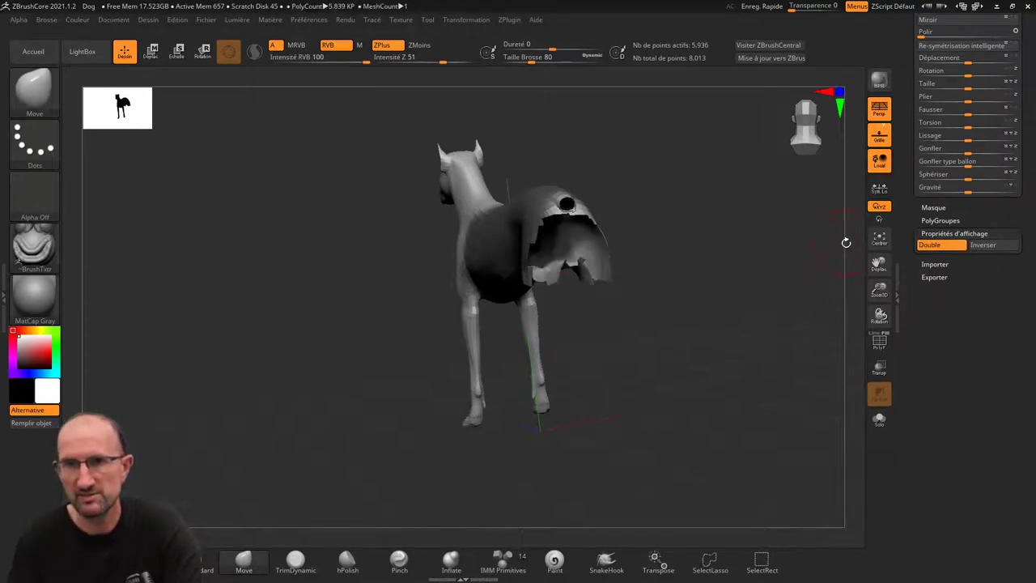
Step: Enable Double in the Extraire options and preview the double-sided torso shell
{"action": "left_click_drag", "start_coordinate": [765, 268], "coordinate": [784, 257]}
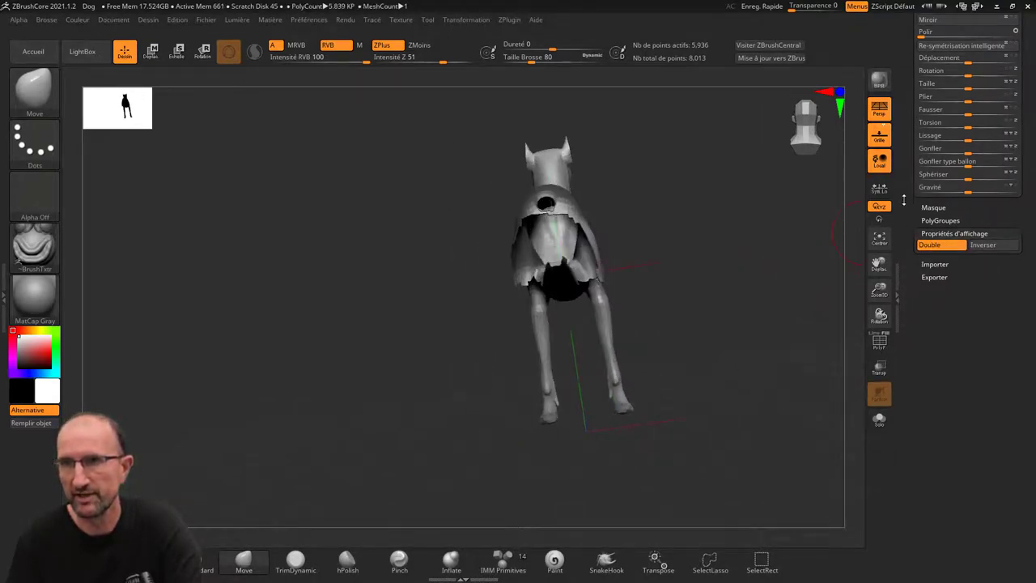
{"action": "left_click_drag", "start_coordinate": [904, 200], "coordinate": [896, 360]}
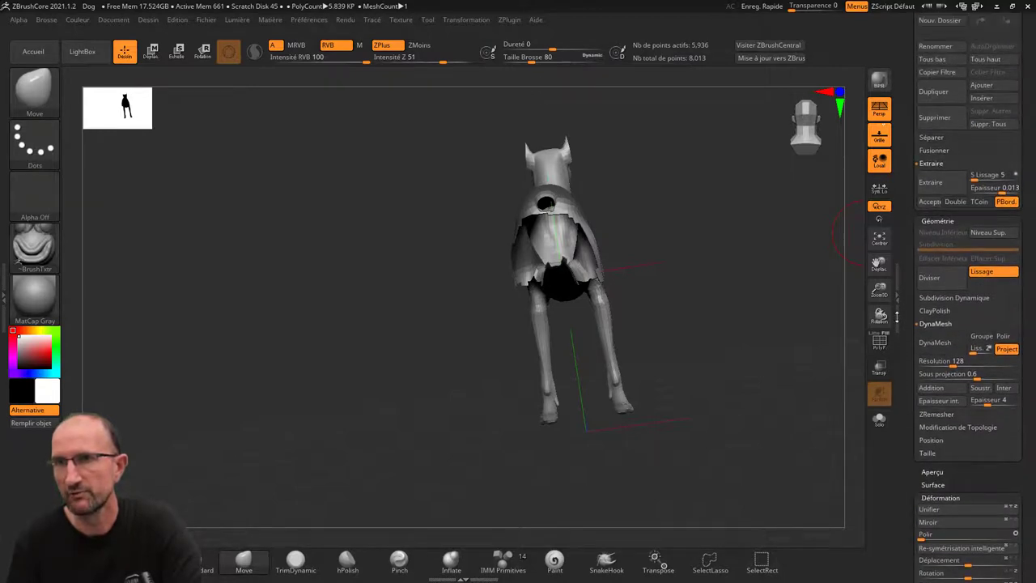
{"action": "left_click", "coordinate": [960, 208]}
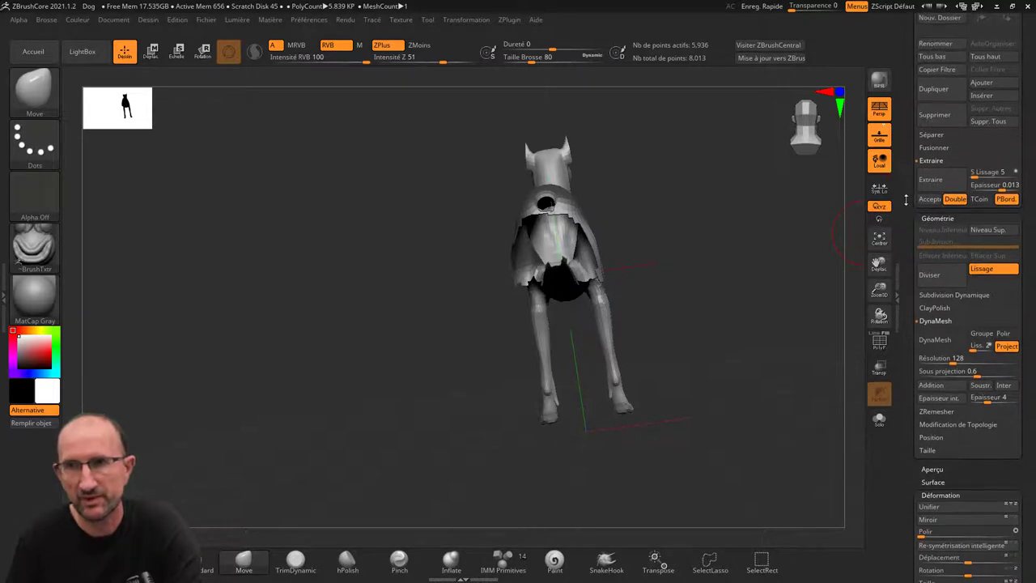
{"action": "left_click", "coordinate": [931, 180]}
Step: Regenerate the double-sided 0.013-thick torso shell and inspect it from side and rear views
{"action": "left_click", "coordinate": [930, 198]}
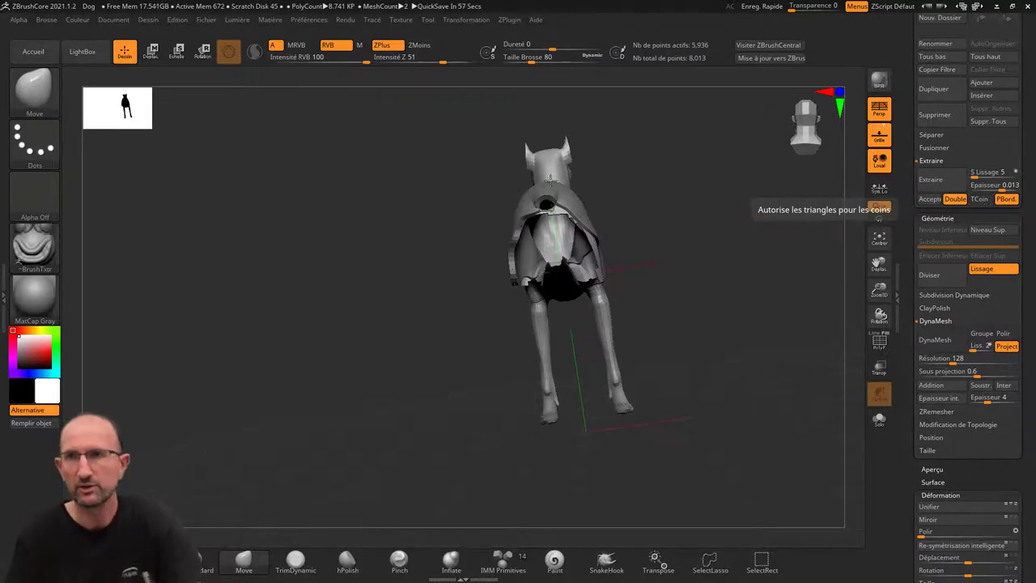
{"action": "left_click_drag", "start_coordinate": [777, 178], "coordinate": [682, 175]}
{"action": "mouse_move", "coordinate": [738, 256]}
{"action": "left_mouse_down"}
{"action": "mouse_move", "coordinate": [688, 239]}
{"action": "mouse_move", "coordinate": [726, 258]}
{"action": "mouse_move", "coordinate": [766, 235]}
{"action": "left_mouse_up"}
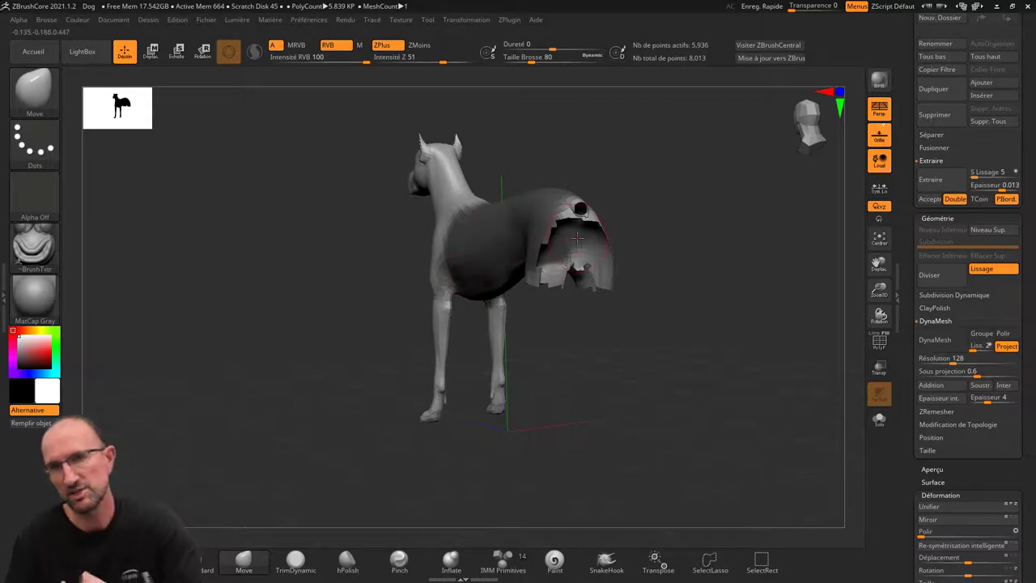
{"action": "left_click_drag", "start_coordinate": [705, 243], "coordinate": [720, 234]}
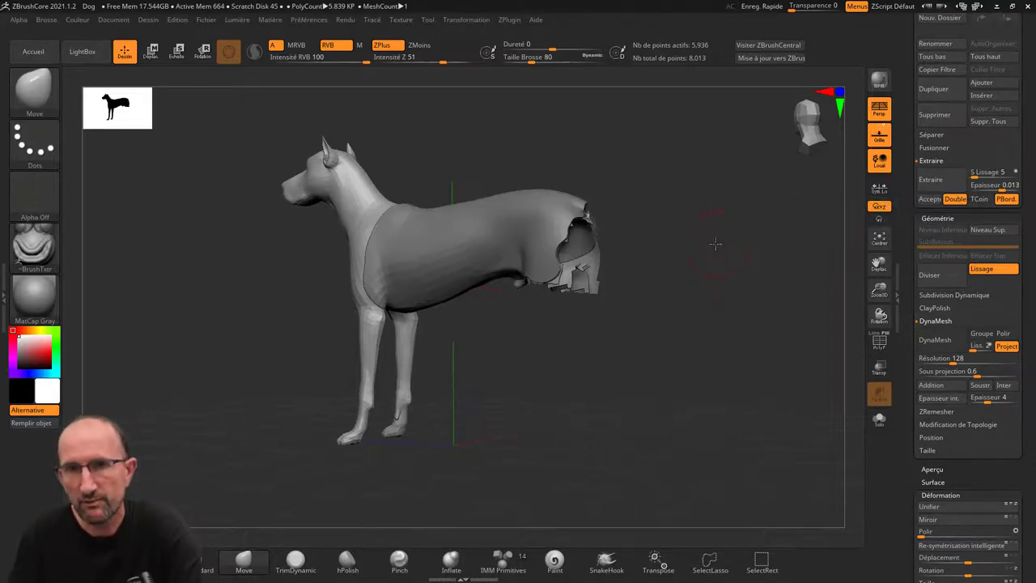
{"action": "left_click_drag", "start_coordinate": [716, 246], "coordinate": [757, 226]}
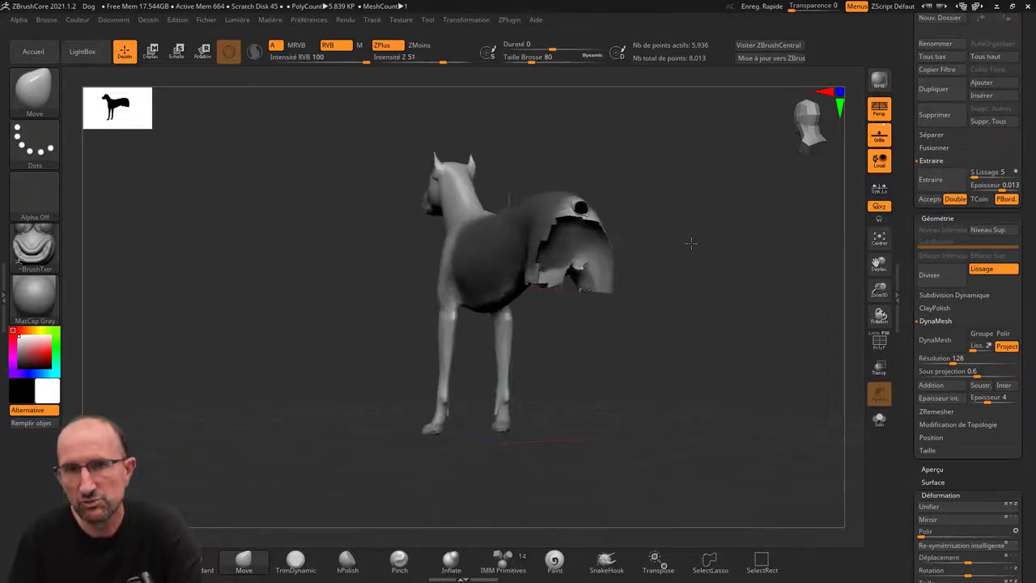
Step: Switch extraction to single-sided with TCoin on, re-preview, and accept the shell as Extract10
{"action": "left_click", "coordinate": [955, 198]}
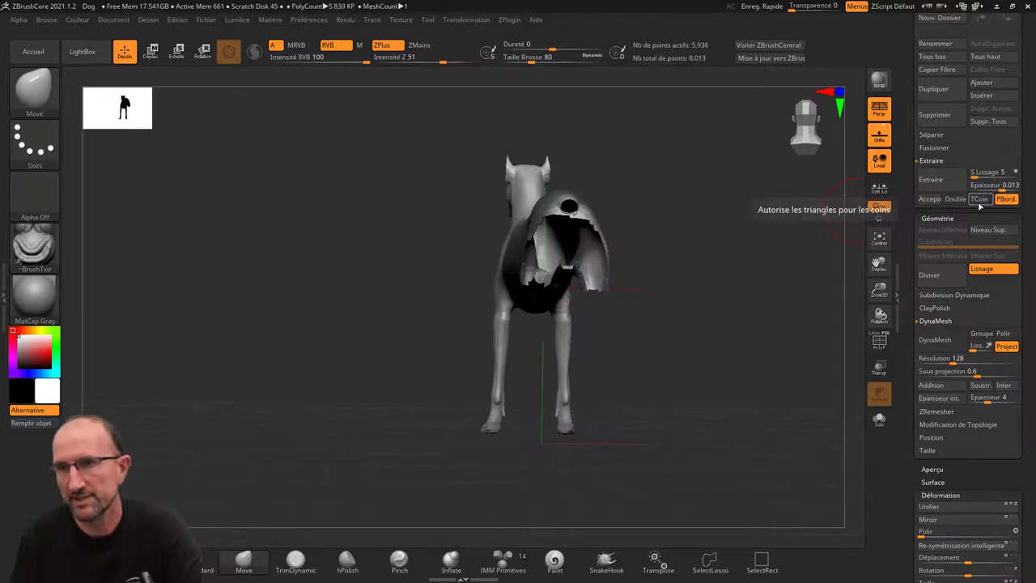
{"action": "left_click", "coordinate": [979, 198]}
{"action": "left_click", "coordinate": [935, 182]}
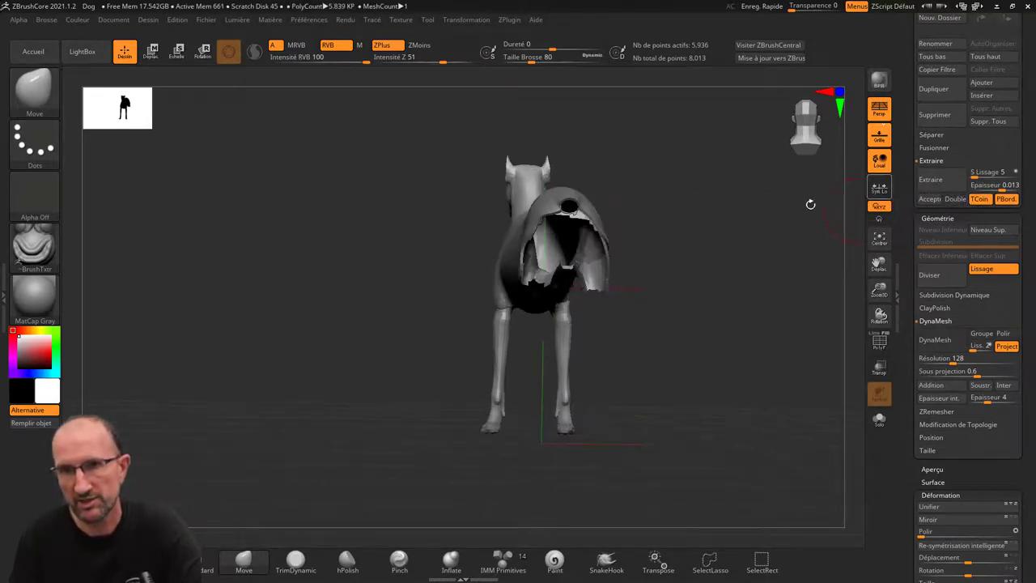
{"action": "left_click_drag", "start_coordinate": [810, 203], "coordinate": [753, 213]}
{"action": "left_click", "coordinate": [932, 180]}
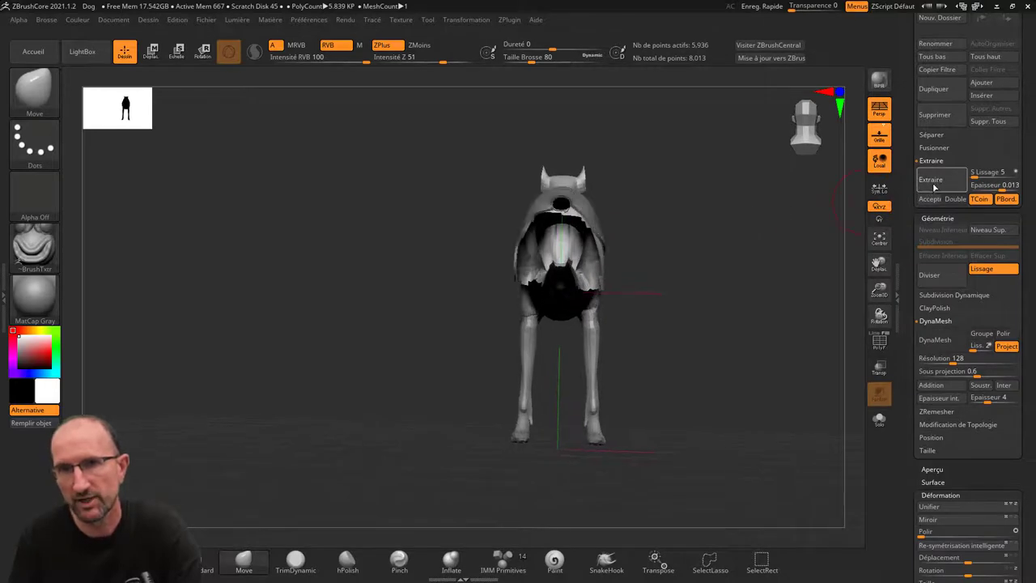
{"action": "left_click", "coordinate": [926, 198]}
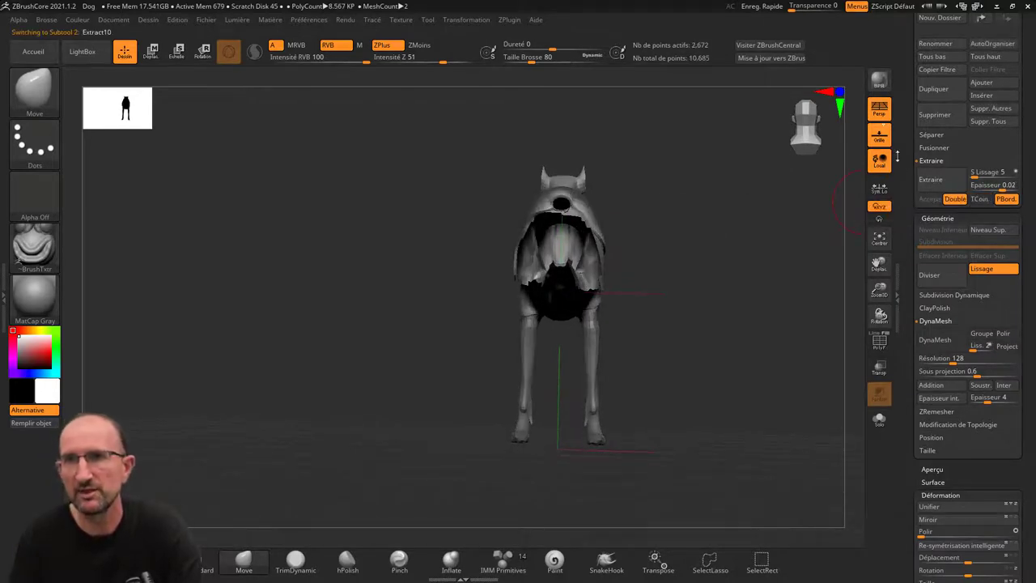
{"action": "left_click_drag", "start_coordinate": [905, 69], "coordinate": [977, 159]}
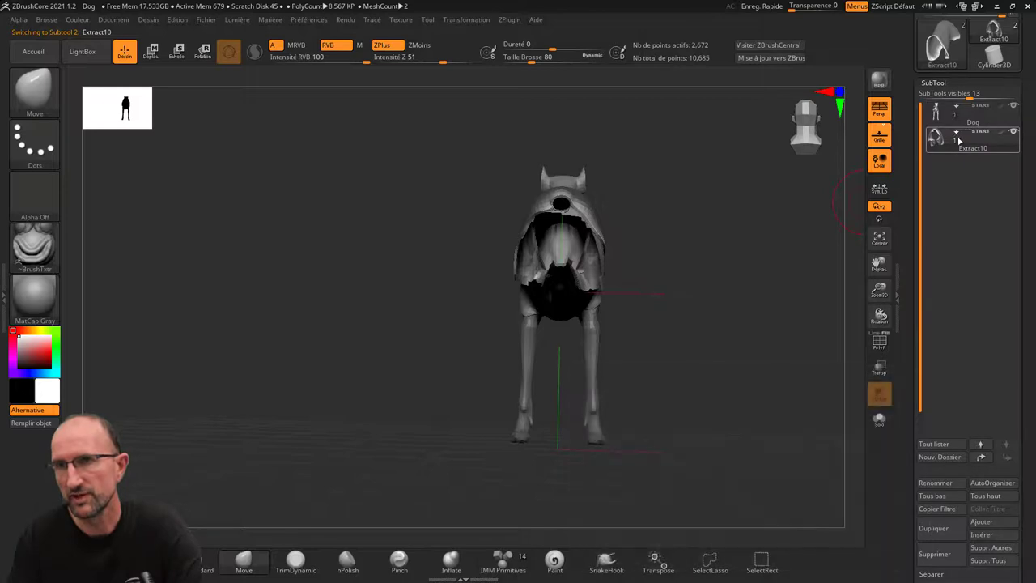
Step: Make Dog the active subtool and hide the Extract10 shell
{"action": "left_click", "coordinate": [1015, 114]}
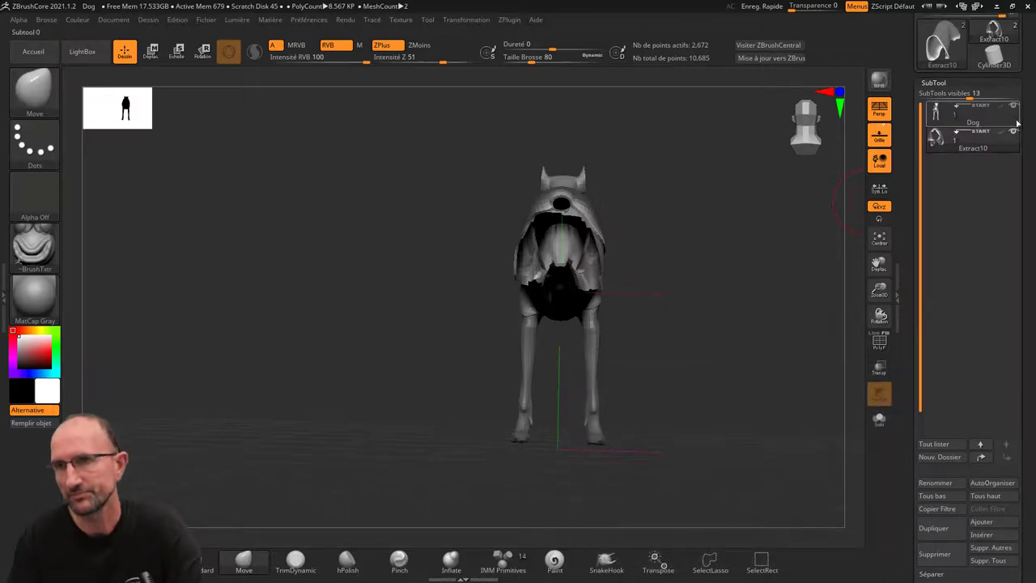
{"action": "left_click", "coordinate": [1017, 123]}
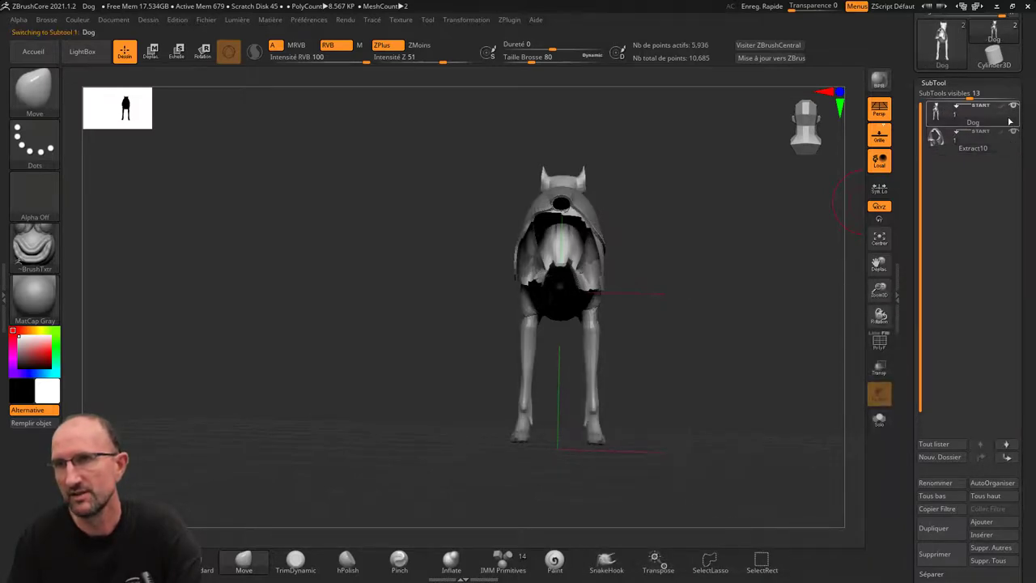
{"action": "left_click", "coordinate": [1014, 132]}
Step: Show the Extract10 shell again and turn the dog to a left-facing side view
{"action": "left_click_drag", "start_coordinate": [691, 196], "coordinate": [750, 187]}
{"action": "left_click", "coordinate": [1014, 133]}
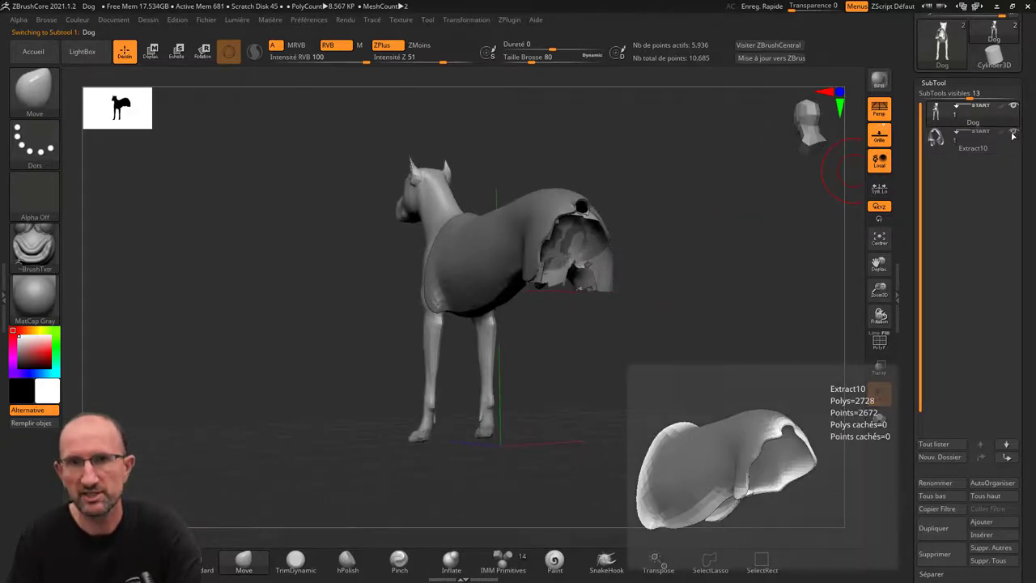
{"action": "left_click_drag", "start_coordinate": [650, 179], "coordinate": [686, 197]}
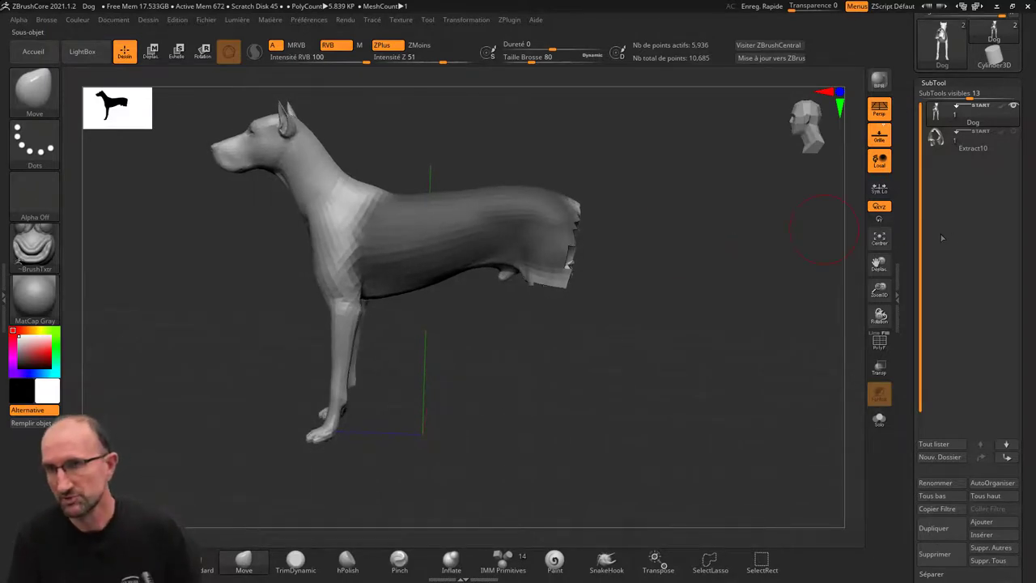
{"action": "scroll", "coordinate": [905, 238], "scroll_direction": "down", "scroll_amount": 2}
{"action": "scroll", "coordinate": [913, 173], "scroll_direction": "down", "scroll_amount": 2}
{"action": "scroll", "coordinate": [918, 162], "scroll_direction": "down", "scroll_amount": 2}
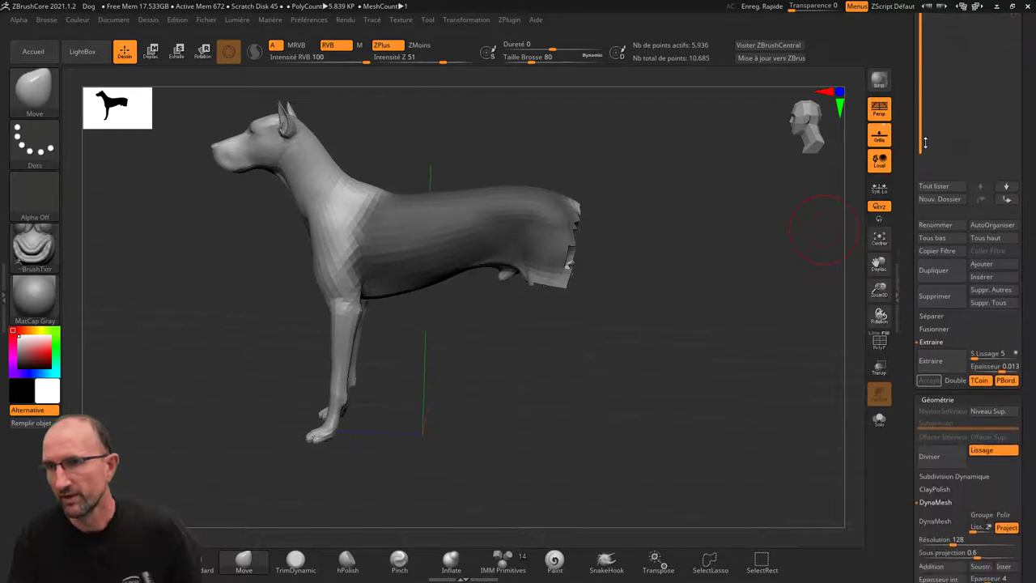
{"action": "scroll", "coordinate": [927, 133], "scroll_direction": "down", "scroll_amount": 1}
{"action": "scroll", "coordinate": [931, 138], "scroll_direction": "up", "scroll_amount": 1}
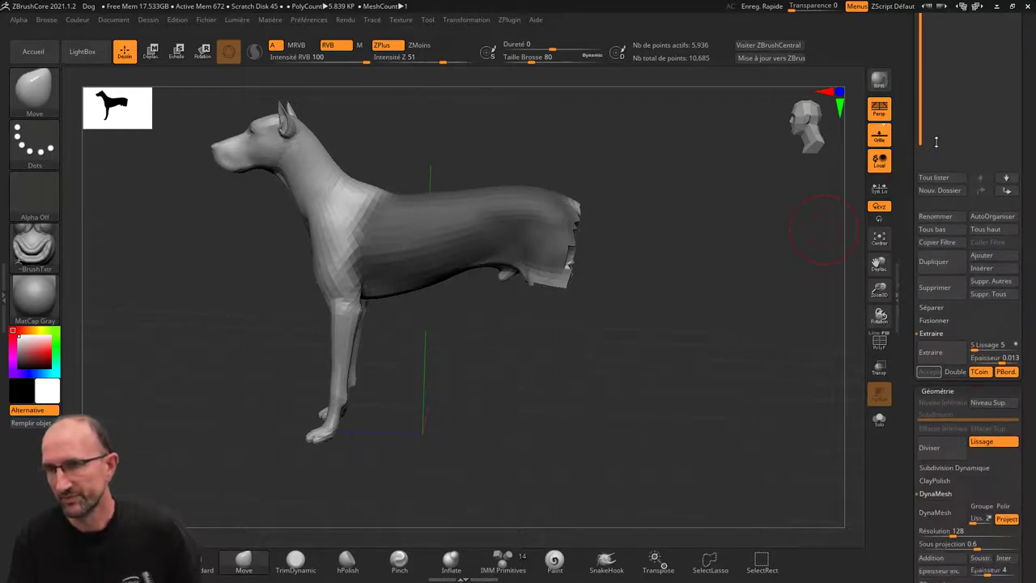
{"action": "scroll", "coordinate": [933, 162], "scroll_direction": "up", "scroll_amount": 3}
{"action": "scroll", "coordinate": [923, 203], "scroll_direction": "up", "scroll_amount": 2}
{"action": "scroll", "coordinate": [915, 234], "scroll_direction": "up", "scroll_amount": 1}
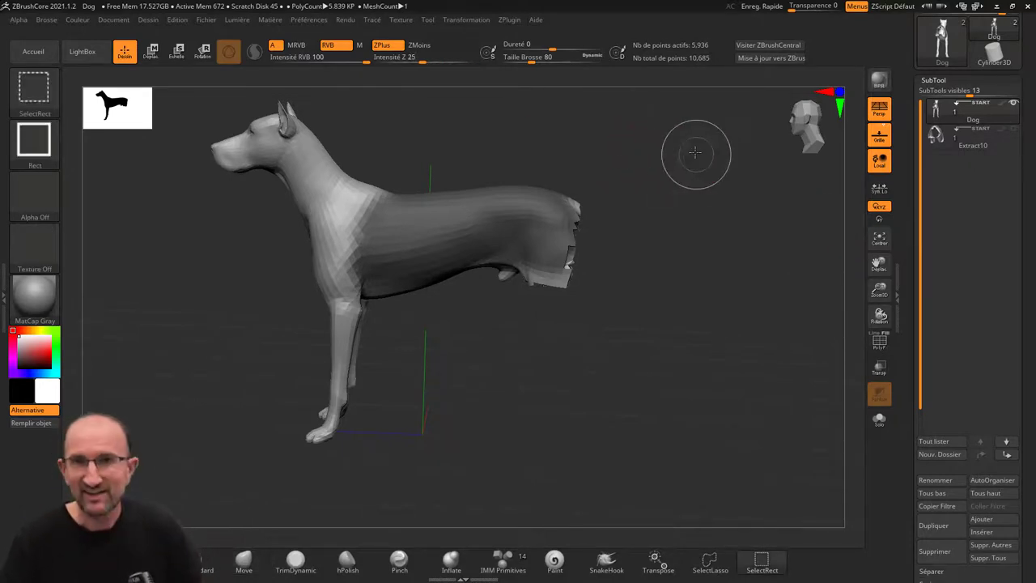
Step: Unhide the whole dog and clear its torso mask
{"action": "left_click_drag", "start_coordinate": [699, 154], "coordinate": [719, 166], "text": "ctrl+shift"}
{"action": "left_click", "coordinate": [698, 204], "text": "ctrl+shift"}
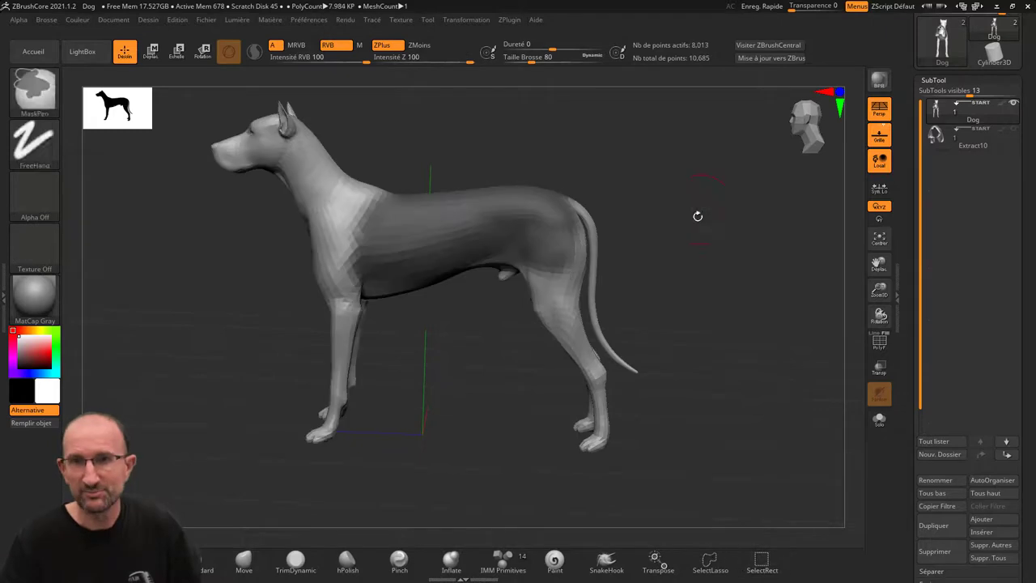
{"action": "left_click_drag", "start_coordinate": [701, 228], "coordinate": [696, 206], "text": "ctrl"}
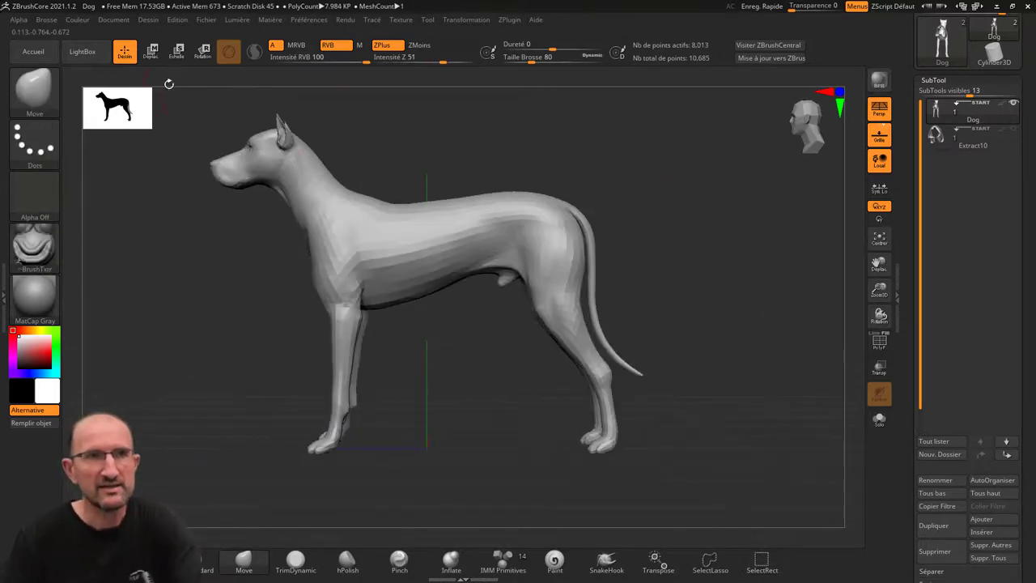
Step: Open DemoSoldier.ZPR from LightBox without saving the dog project
{"action": "left_click", "coordinate": [84, 52]}
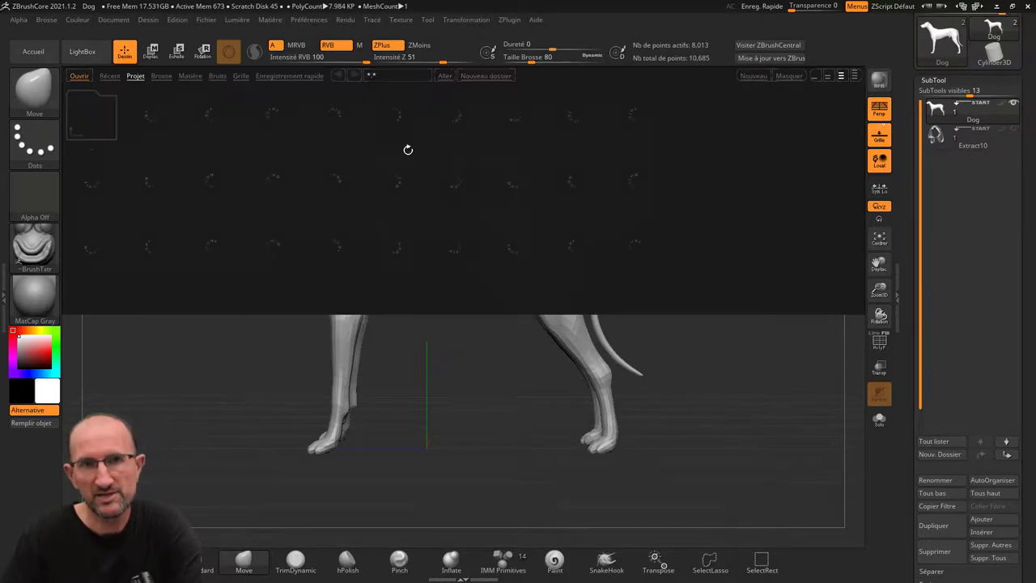
{"action": "double_click", "coordinate": [338, 235]}
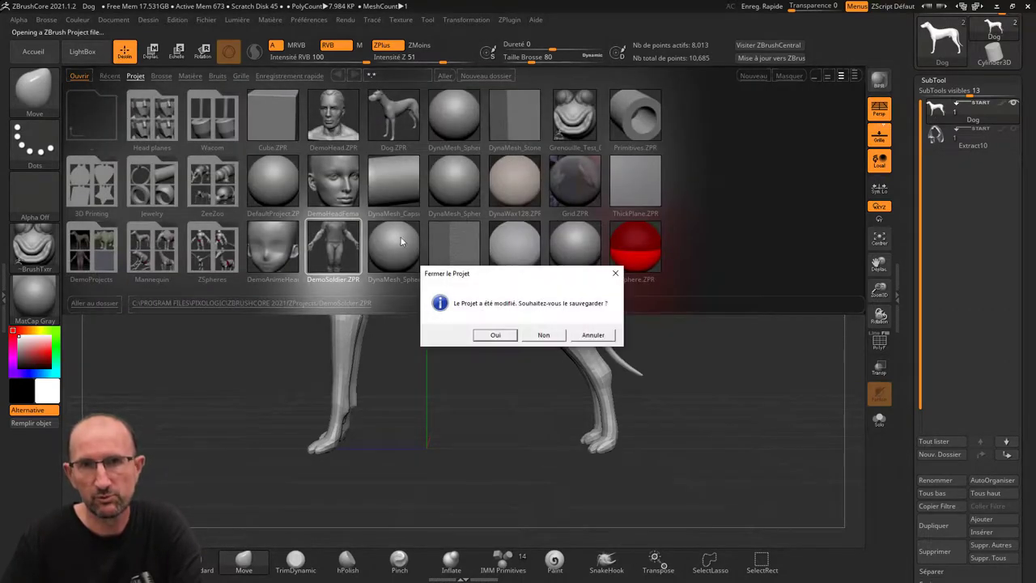
{"action": "left_click", "coordinate": [544, 335]}
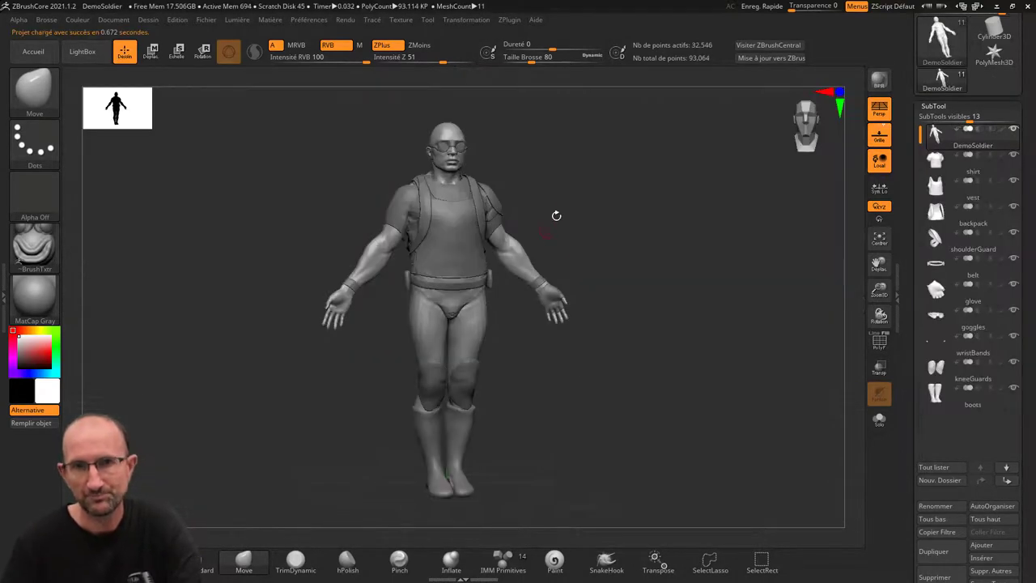
Step: Mask both forearms with symmetric MaskPen strokes, rotating the soldier to cover the sides and back
{"action": "left_click_drag", "start_coordinate": [564, 215], "coordinate": [581, 247]}
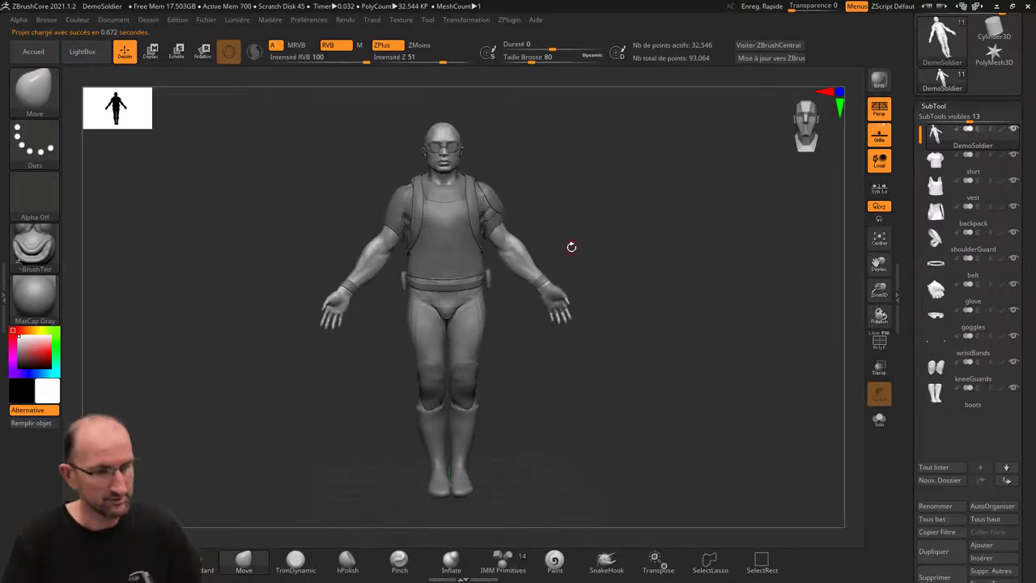
{"action": "mouse_move", "coordinate": [571, 247]}
{"action": "left_mouse_down"}
{"action": "mouse_move", "coordinate": [559, 236]}
{"action": "mouse_move", "coordinate": [677, 199]}
{"action": "mouse_move", "coordinate": [673, 186]}
{"action": "mouse_move", "coordinate": [641, 197]}
{"action": "left_mouse_up"}
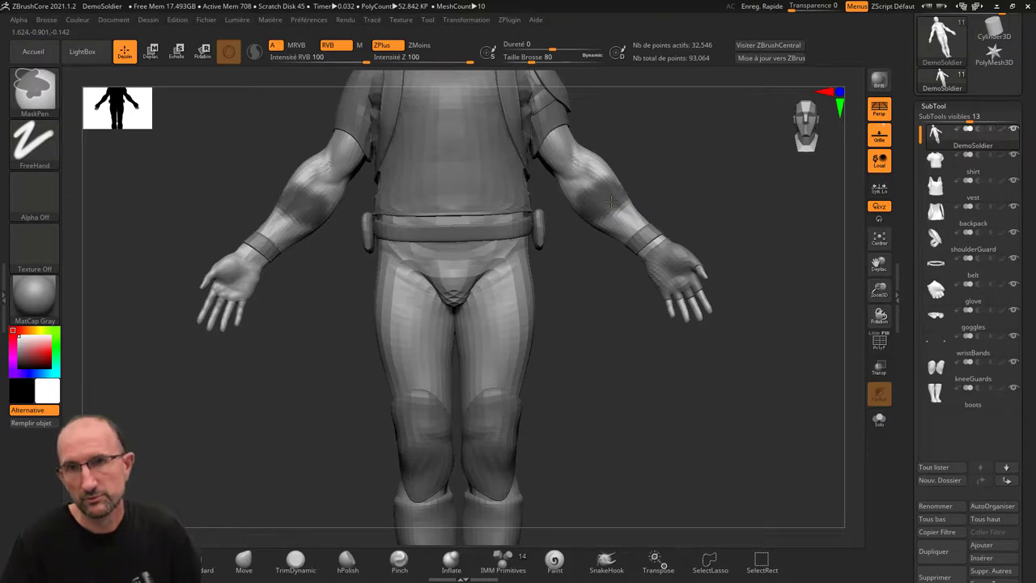
{"action": "left_click_drag", "start_coordinate": [608, 179], "coordinate": [581, 209], "text": "ctrl"}
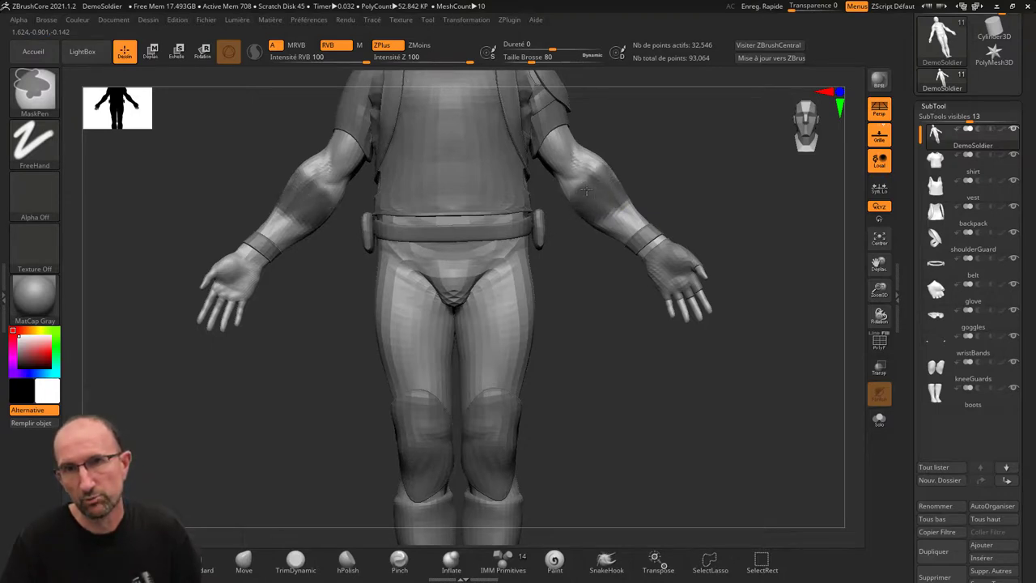
{"action": "right_click_drag", "start_coordinate": [606, 186], "coordinate": [613, 189], "text": "shift"}
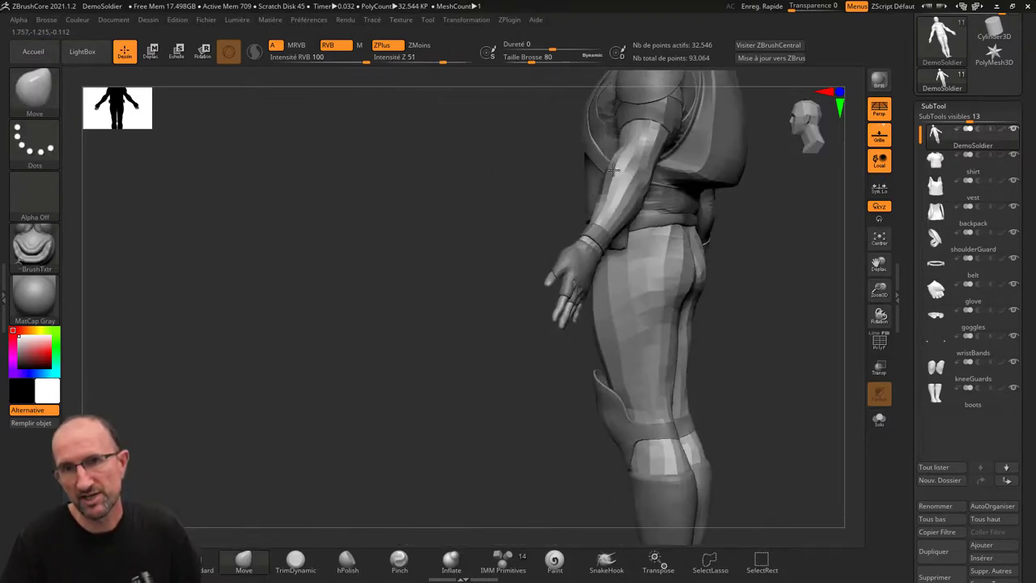
{"action": "left_click_drag", "start_coordinate": [613, 191], "coordinate": [632, 188], "text": "ctrl"}
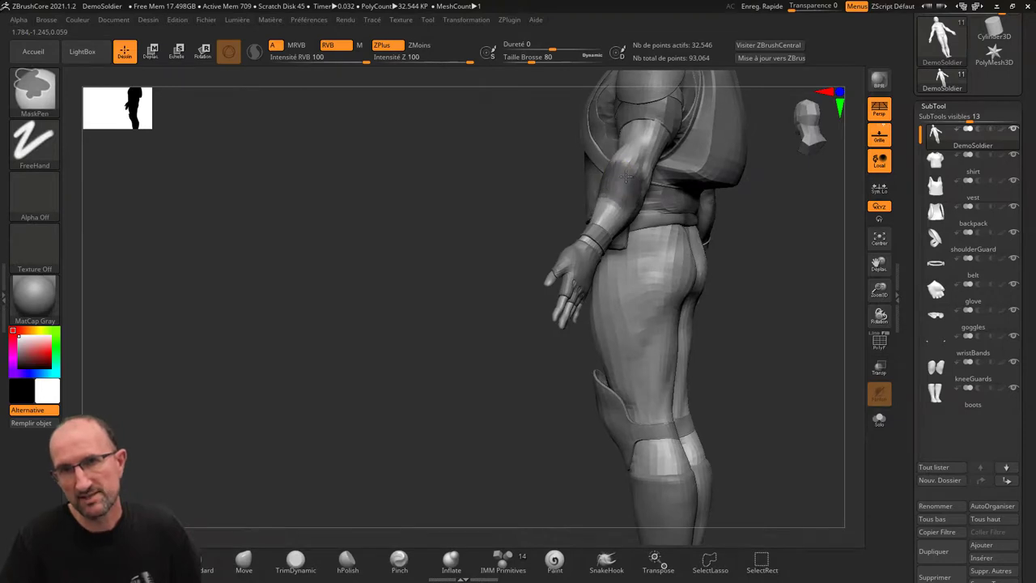
{"action": "right_click_drag", "start_coordinate": [752, 224], "coordinate": [636, 196], "text": "shift"}
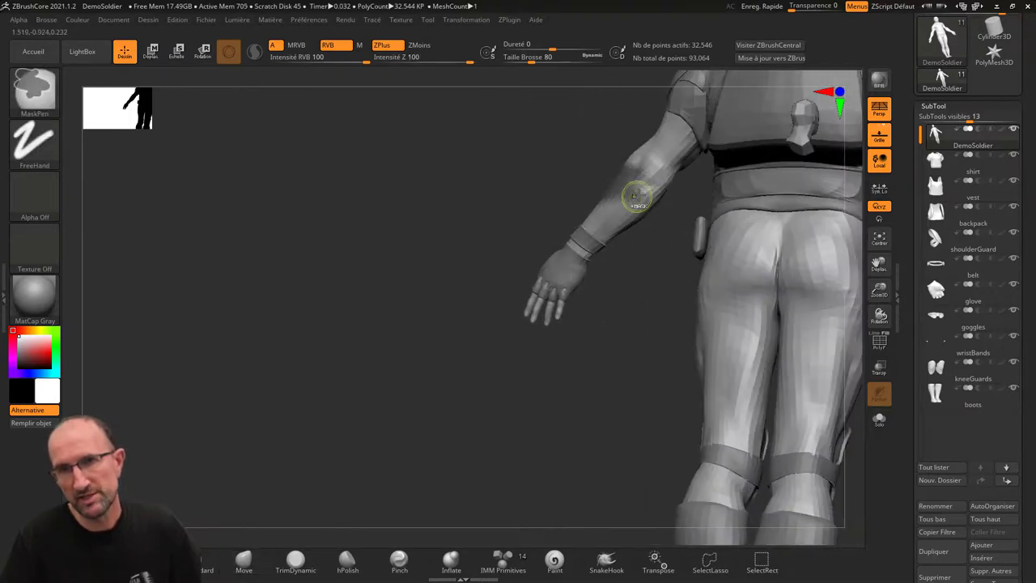
{"action": "mouse_move", "coordinate": [636, 198]}
{"action": "left_mouse_down", "text": "ctrl"}
{"action": "mouse_move", "coordinate": [636, 213]}
{"action": "mouse_move", "coordinate": [624, 191]}
{"action": "left_mouse_up", "text": "ctrl"}
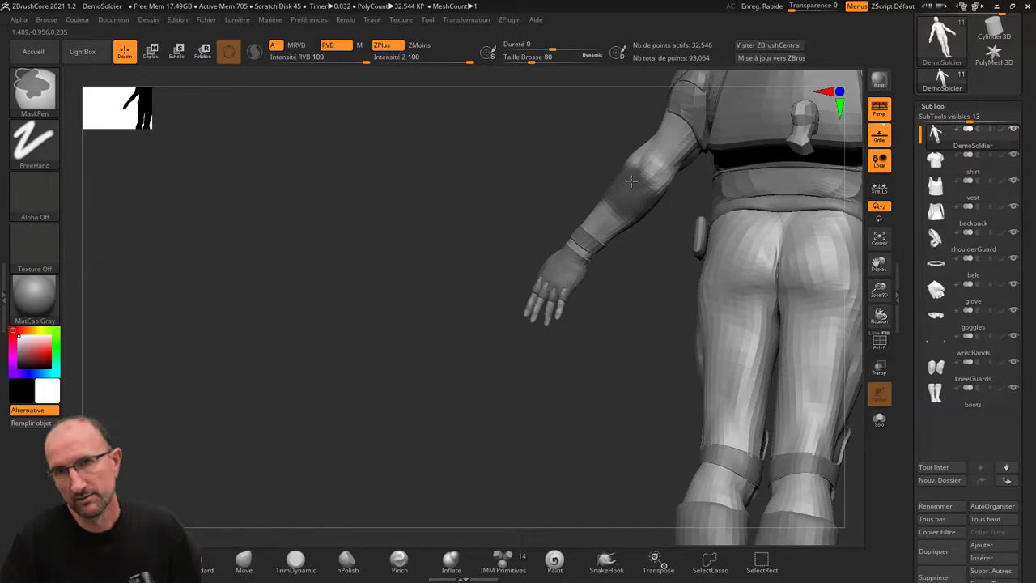
{"action": "mouse_move", "coordinate": [583, 170]}
{"action": "right_mouse_down"}
{"action": "mouse_move", "coordinate": [662, 128]}
{"action": "mouse_move", "coordinate": [693, 157]}
{"action": "right_mouse_up"}
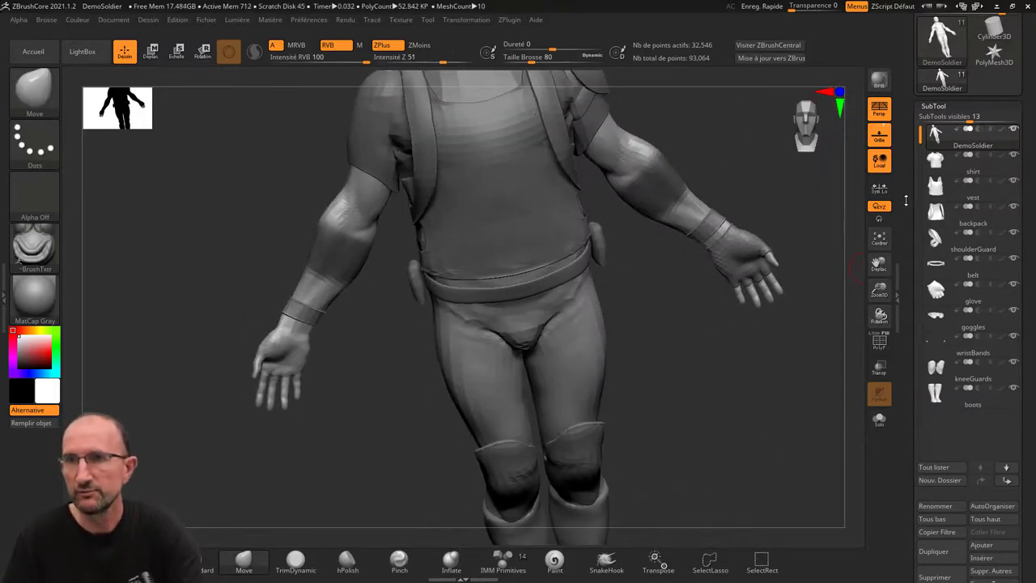
Step: Extract the masked soldier forearms into shell bracers, bringing the mesh count to 11
{"action": "scroll", "coordinate": [955, 227], "scroll_direction": "down", "scroll_amount": 3}
{"action": "scroll", "coordinate": [947, 235], "scroll_direction": "down", "scroll_amount": 4}
{"action": "scroll", "coordinate": [939, 243], "scroll_direction": "down", "scroll_amount": 3}
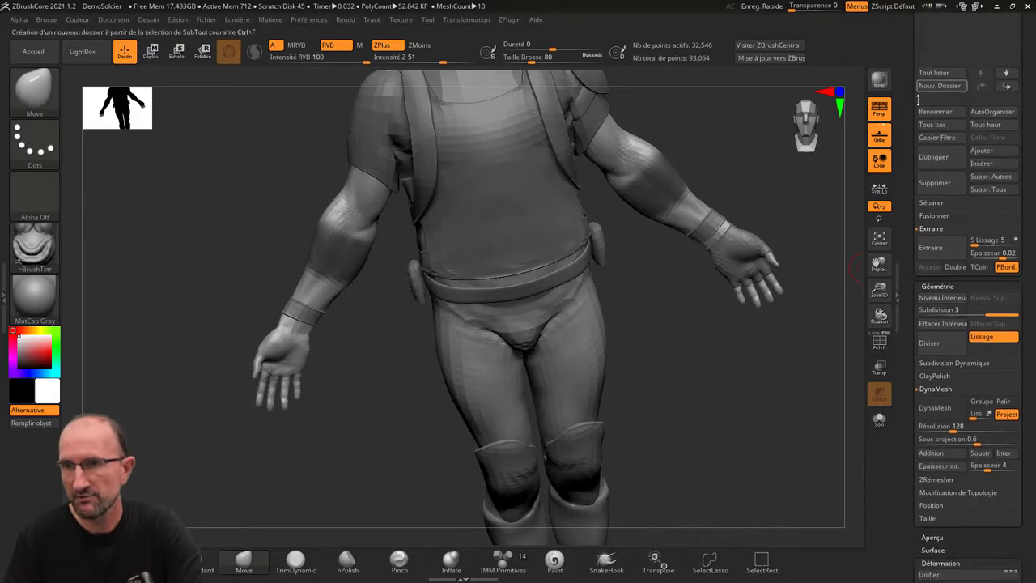
{"action": "left_click", "coordinate": [938, 247]}
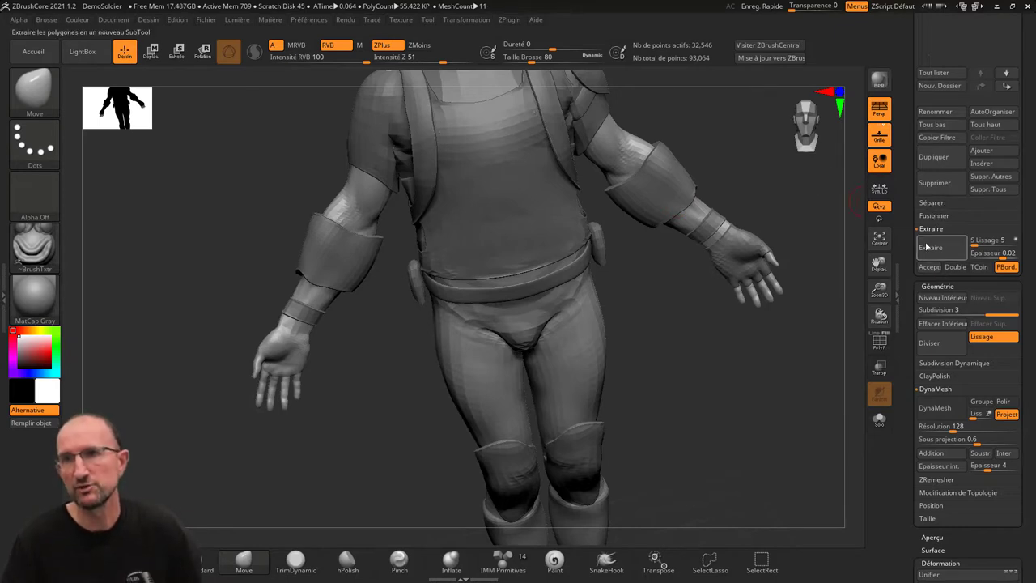
{"action": "scroll", "coordinate": [903, 189], "scroll_direction": "up", "scroll_amount": 4}
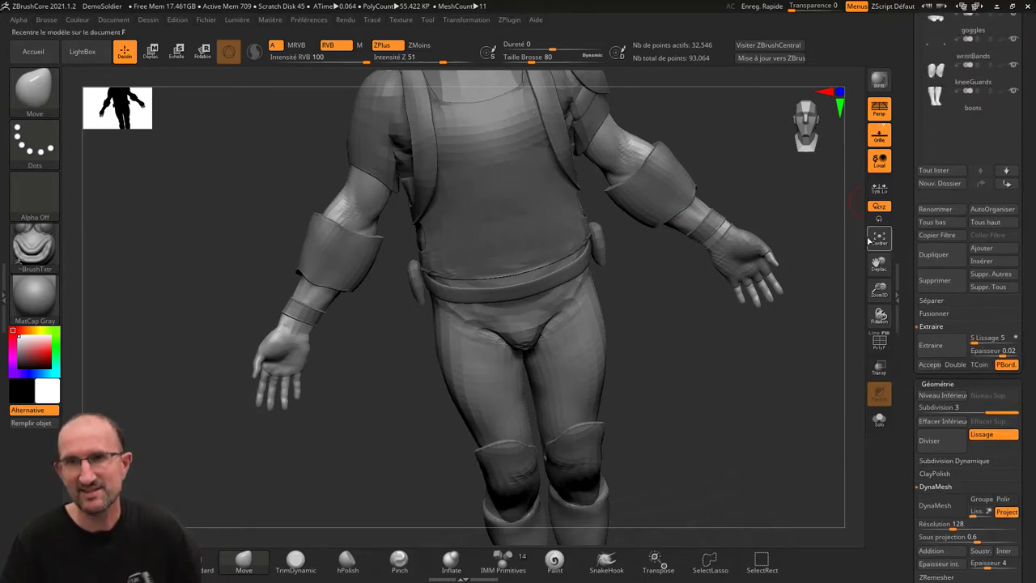